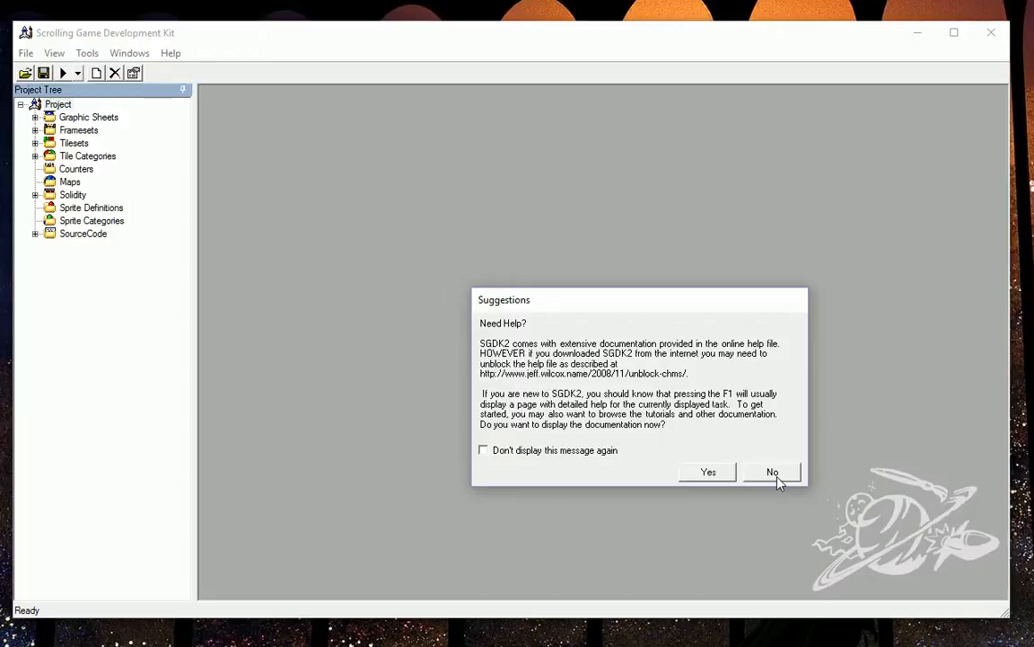
# Open the offered documentation and view the Version 2.3.0 section of What's New, closing the help when done.
pyautogui.click(723, 476)
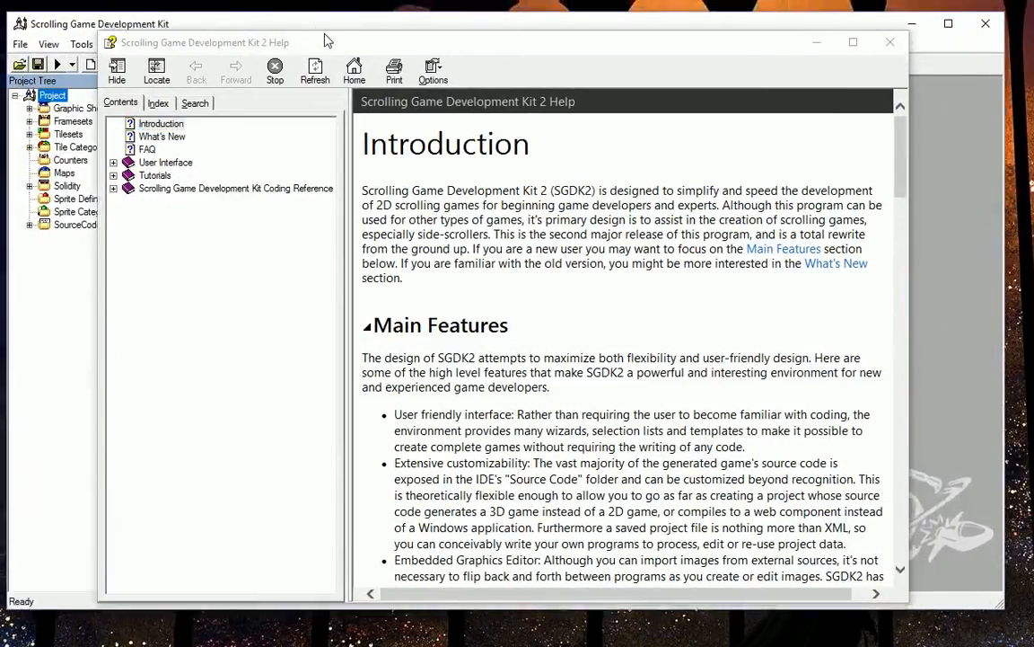
pyautogui.click(162, 137)
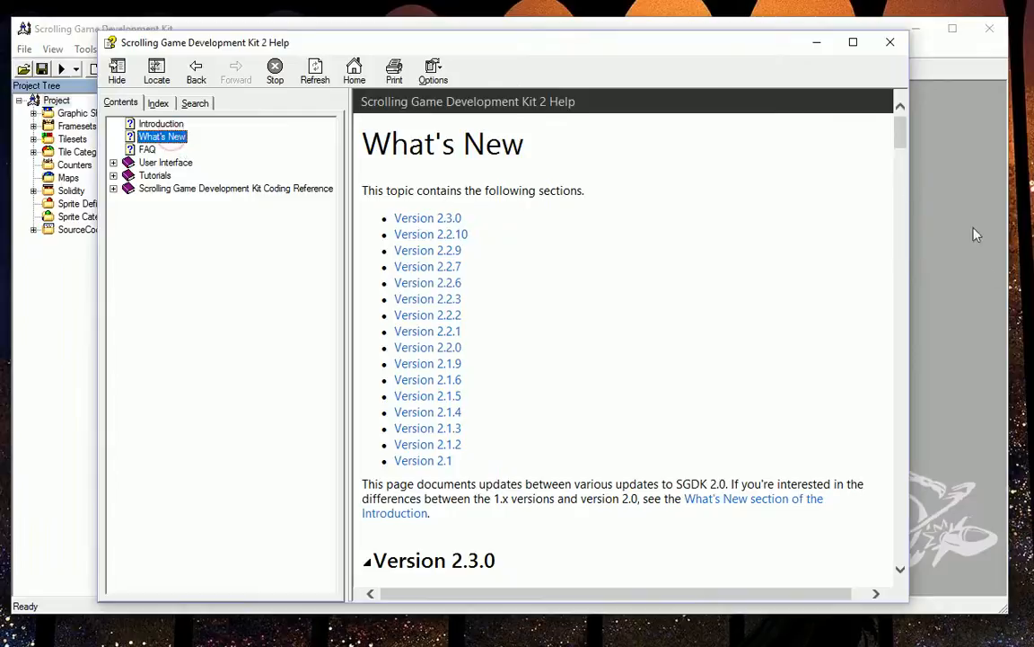
pyautogui.click(429, 218)
pyautogui.moveTo(899, 162)
pyautogui.mouseDown()
pyautogui.moveTo(899, 203)
pyautogui.moveTo(902, 152)
pyautogui.mouseUp()
pyautogui.click(889, 43)
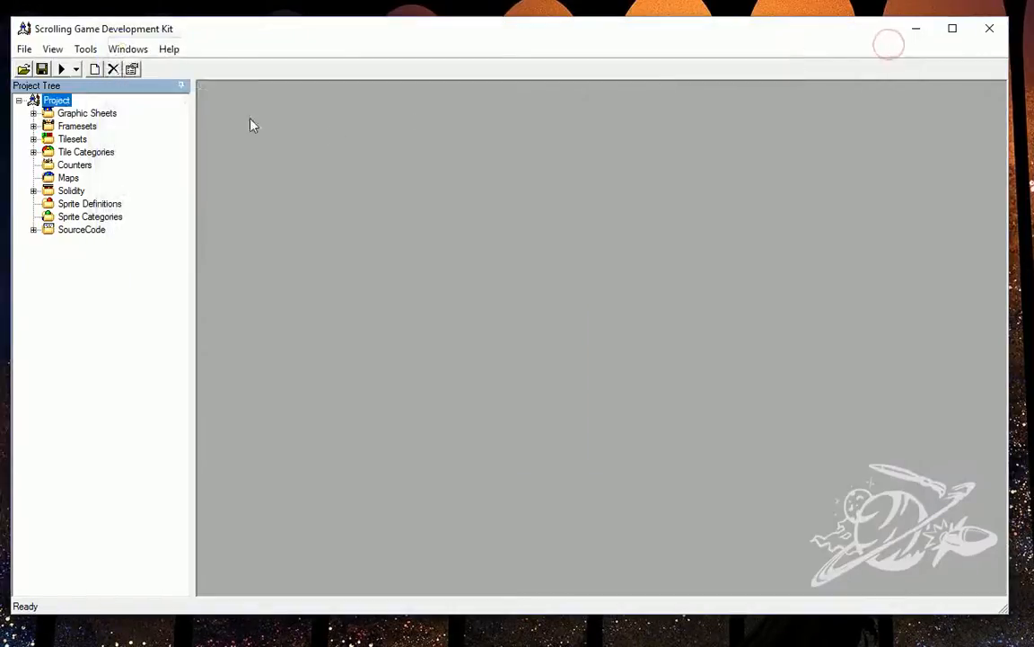
# Reopen the help, expand the Tutorials list, and view the Normal Mapping section of the Graphic Sheet Properties topic.
pyautogui.press('F1')
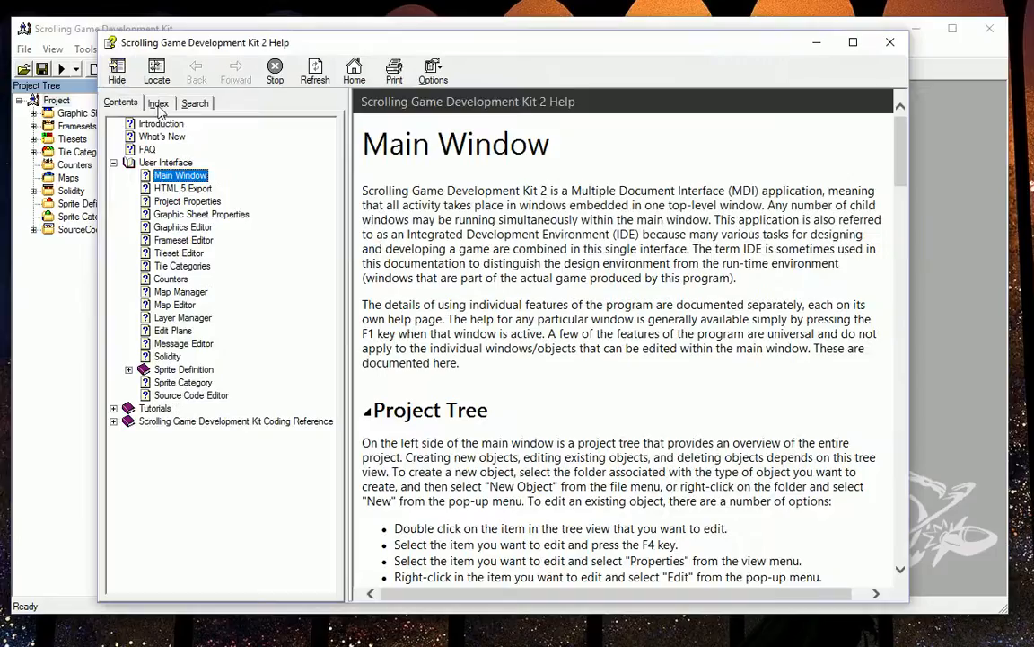
pyautogui.click(113, 408)
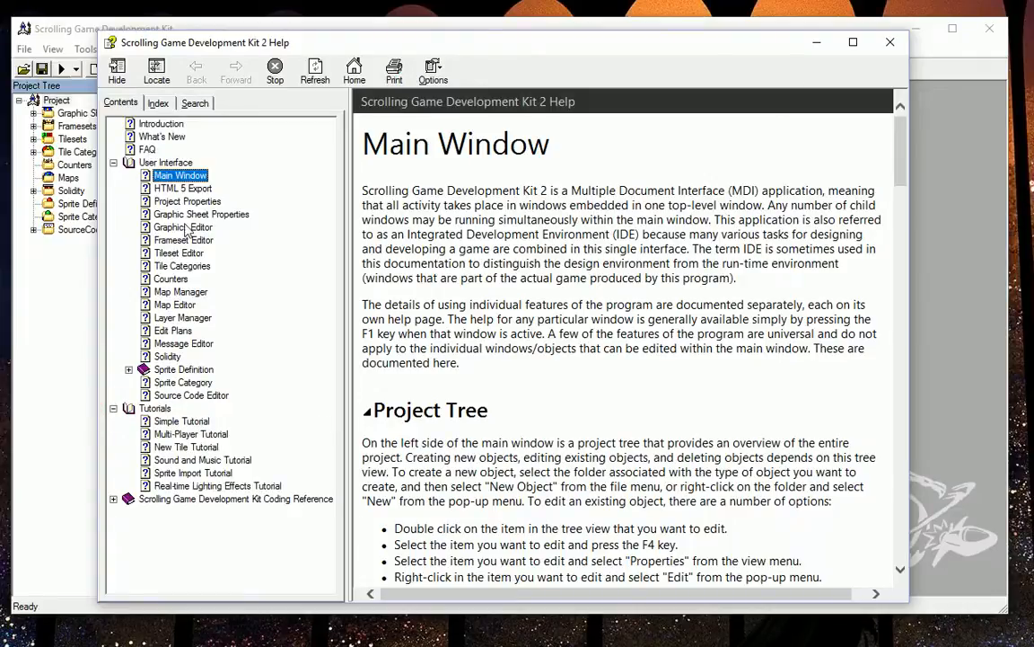
pyautogui.click(169, 213)
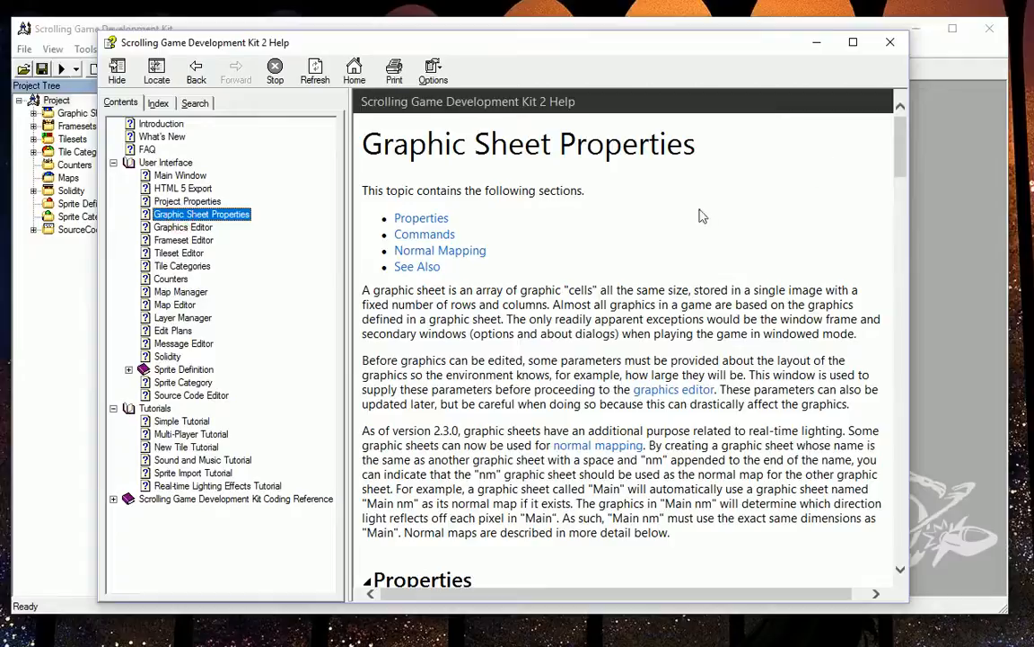
pyautogui.click(455, 253)
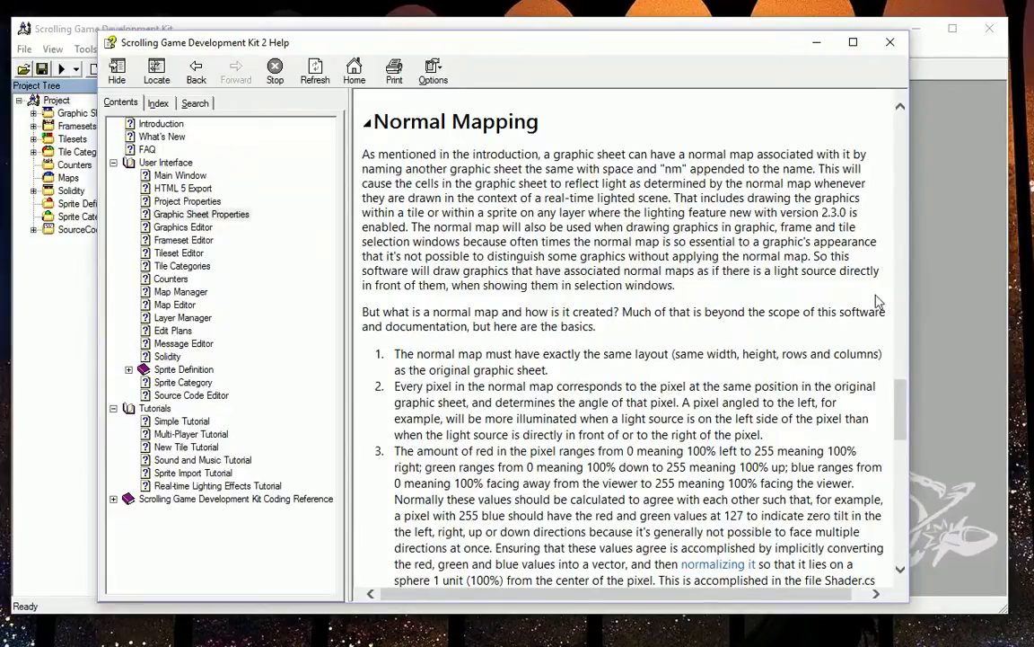
# Read through the Real-time Lighting Effects Tutorial down to the map creation section and close the help.
pyautogui.click(154, 408)
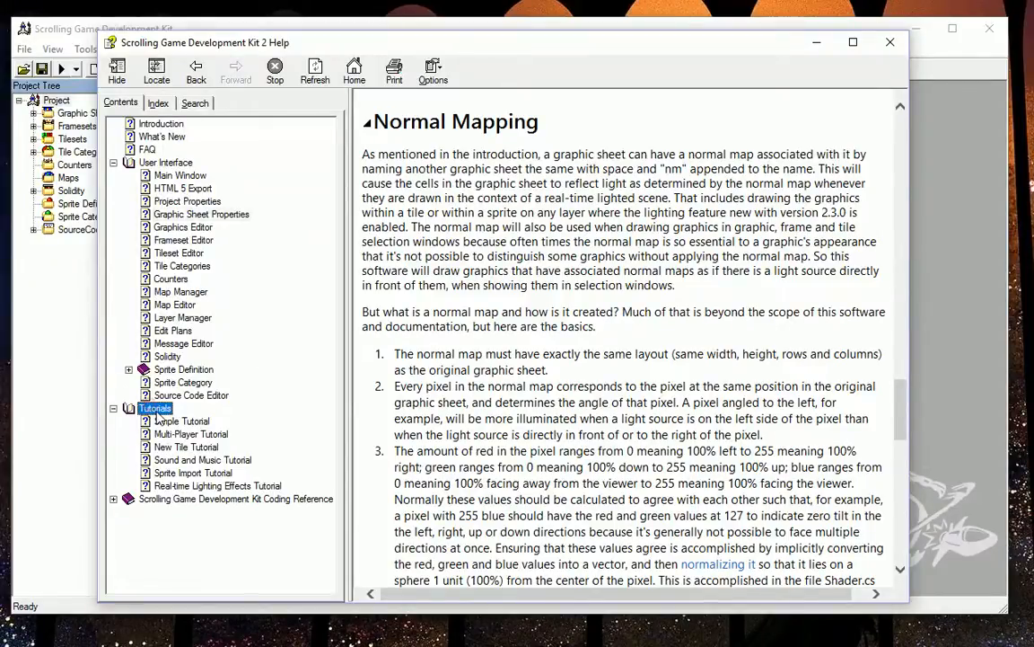
pyautogui.click(184, 420)
pyautogui.click(206, 486)
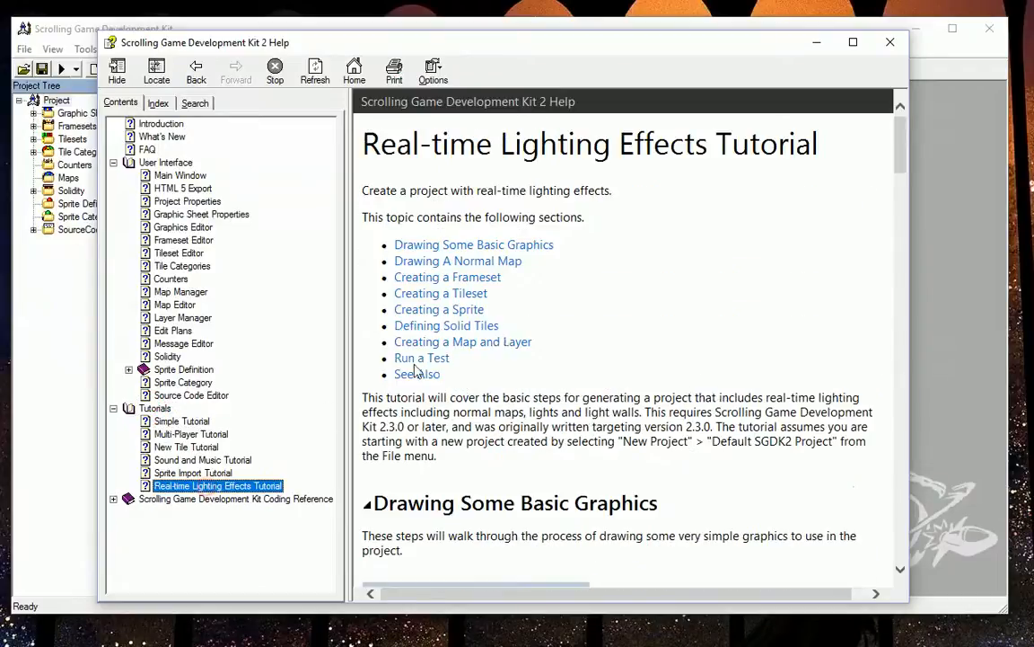
pyautogui.moveTo(905, 160); pyautogui.dragTo(896, 193)
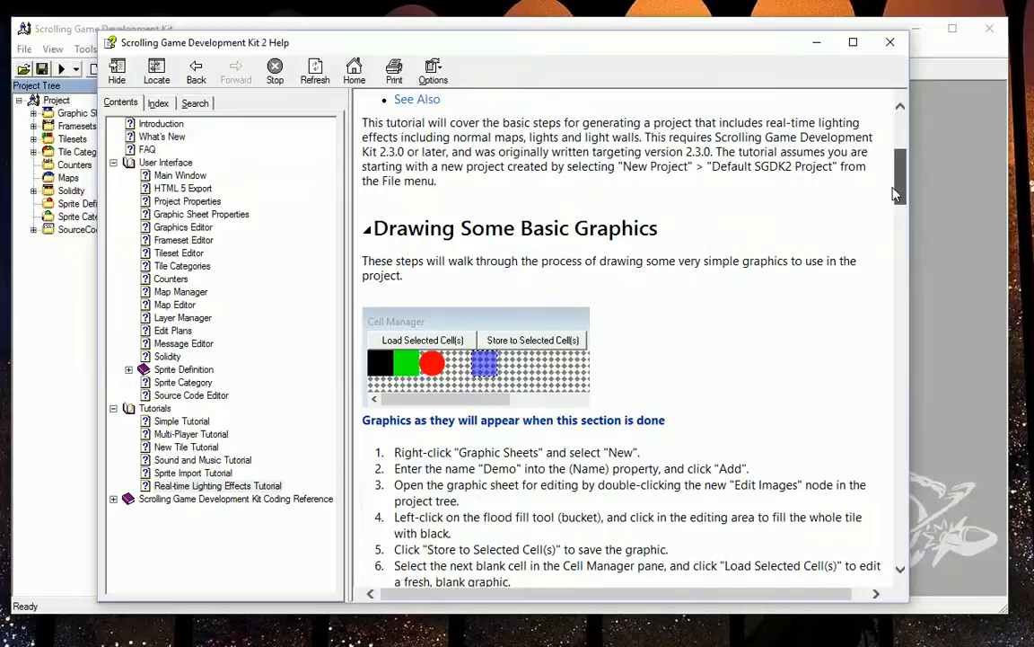
pyautogui.moveTo(896, 193); pyautogui.dragTo(889, 460)
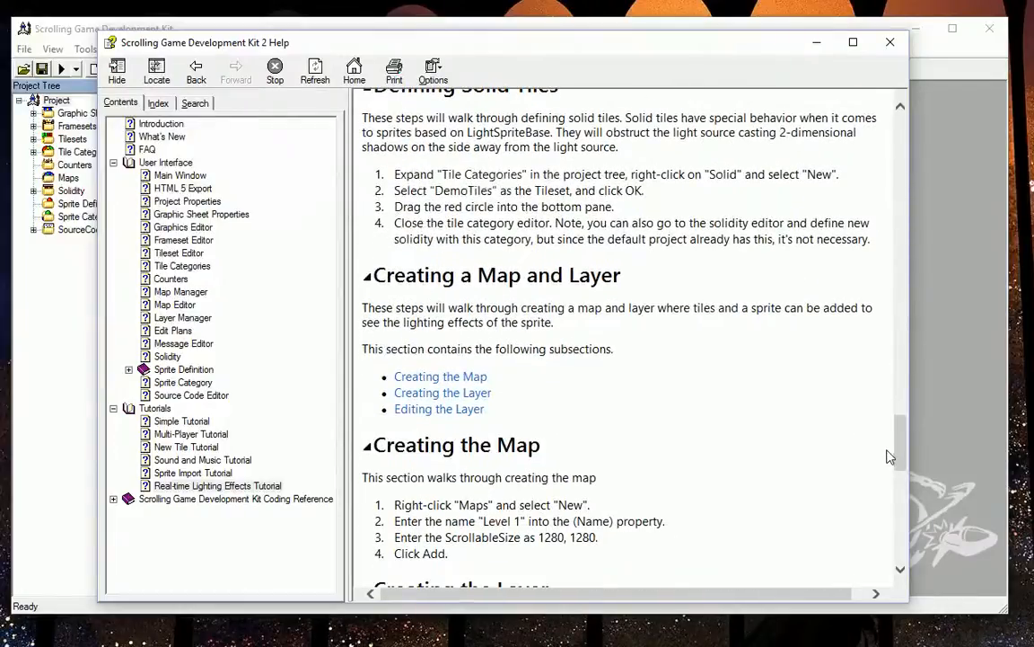
pyautogui.click(888, 43)
# Create a new project from the Lighting Patterns template.
pyautogui.click(27, 51)
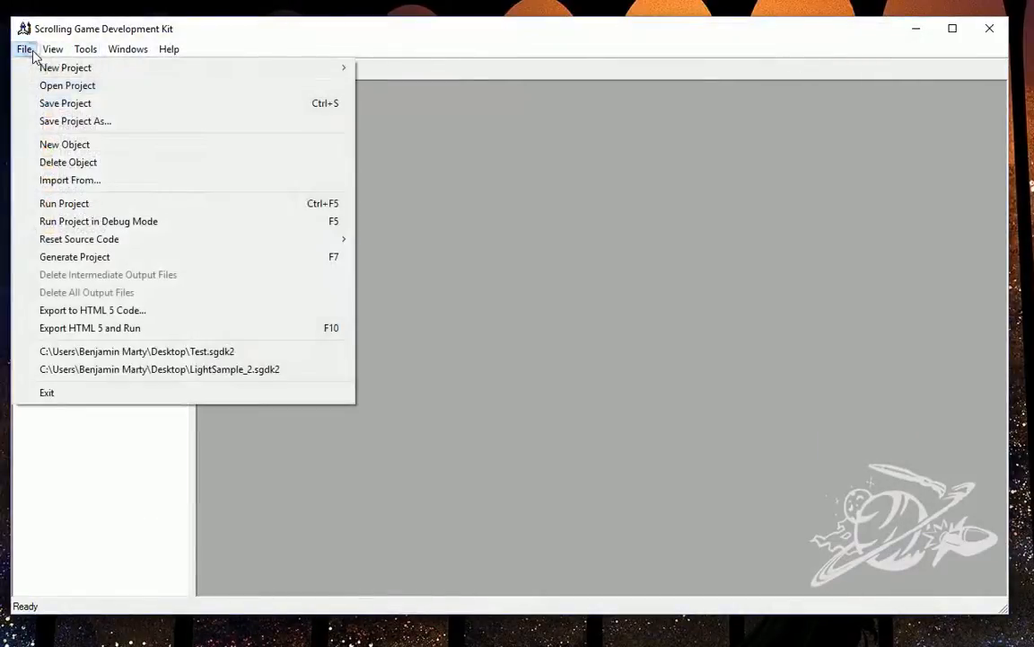
pyautogui.moveTo(45, 71)
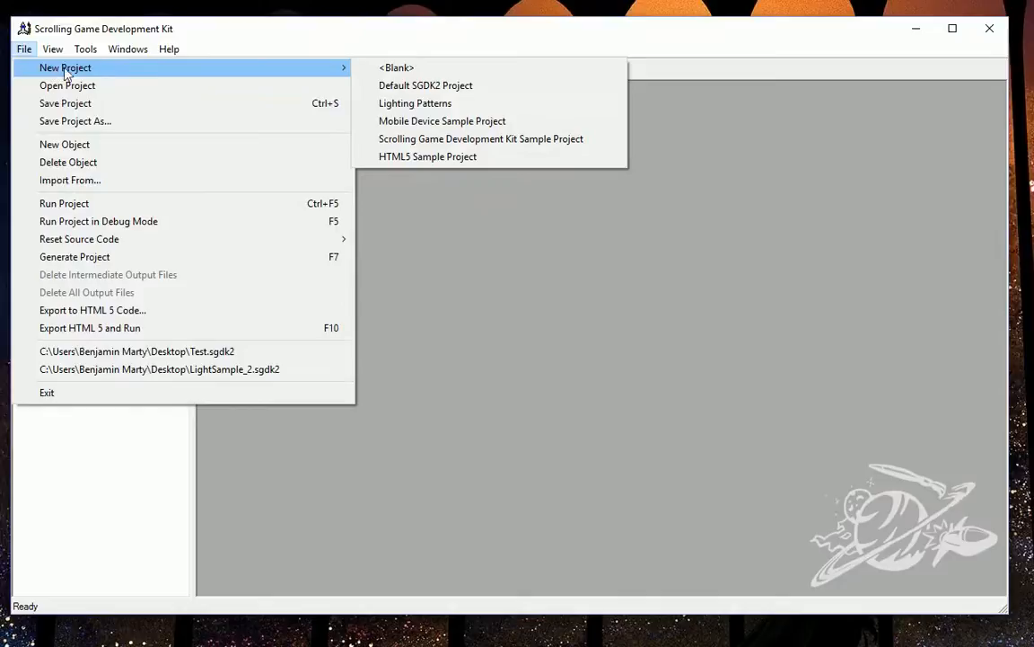
pyautogui.click(411, 105)
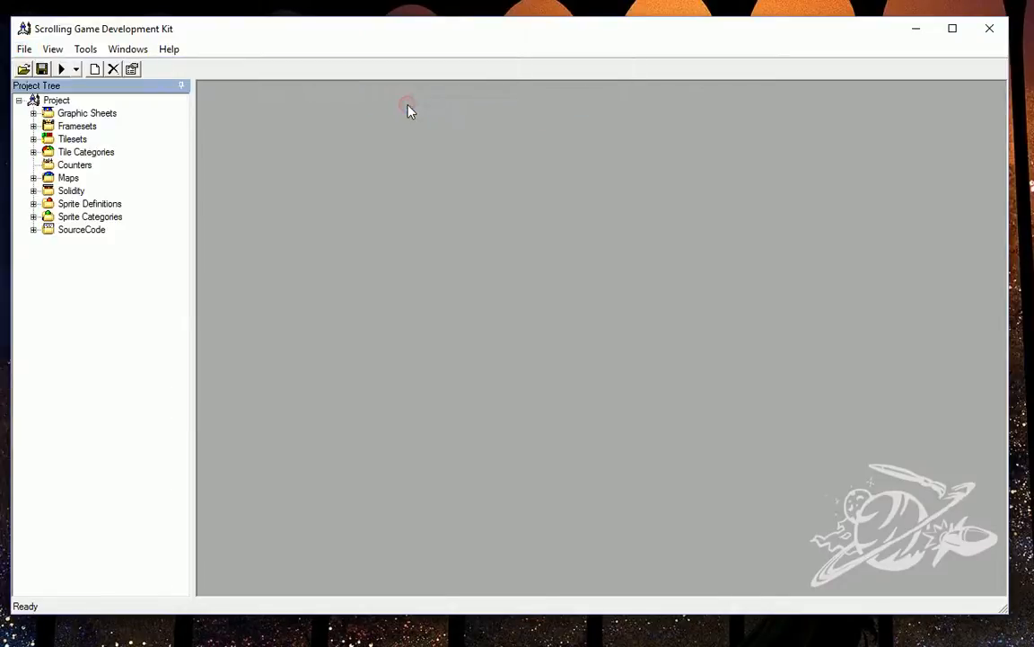
# Open the TestPattern graphic sheet's images in a maximized editor and enlarge the Cell Manager to show more cells.
pyautogui.click(33, 114)
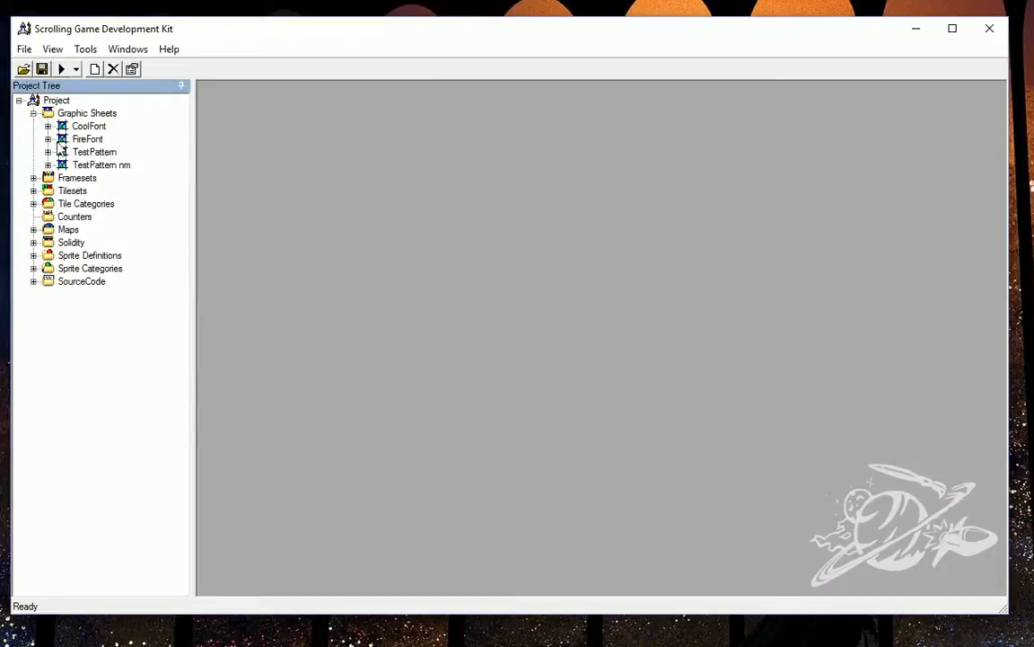
pyautogui.click(94, 154)
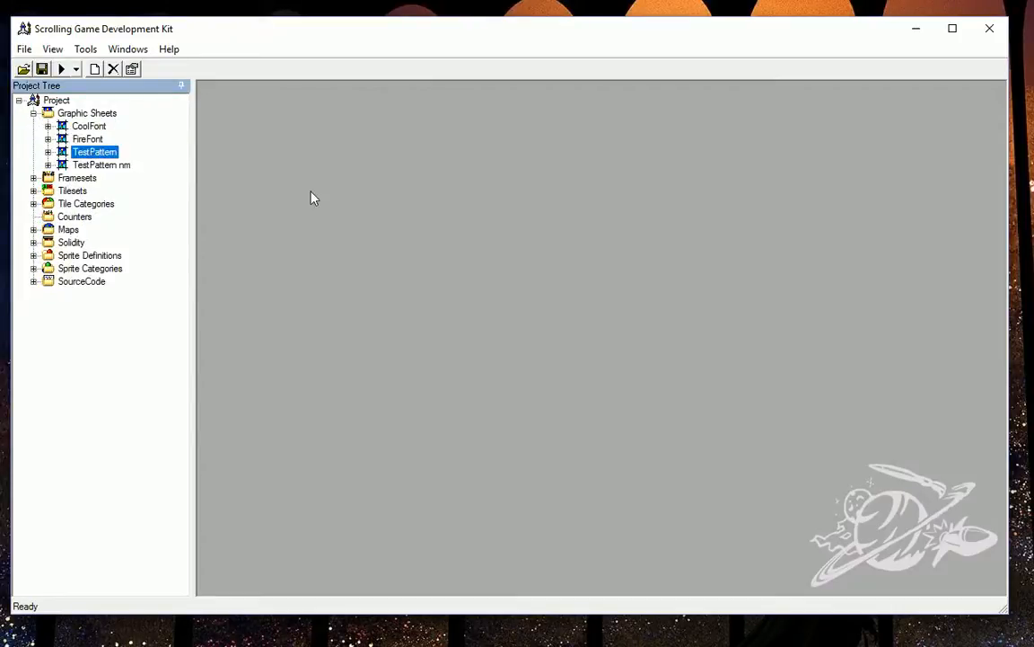
pyautogui.click(47, 151)
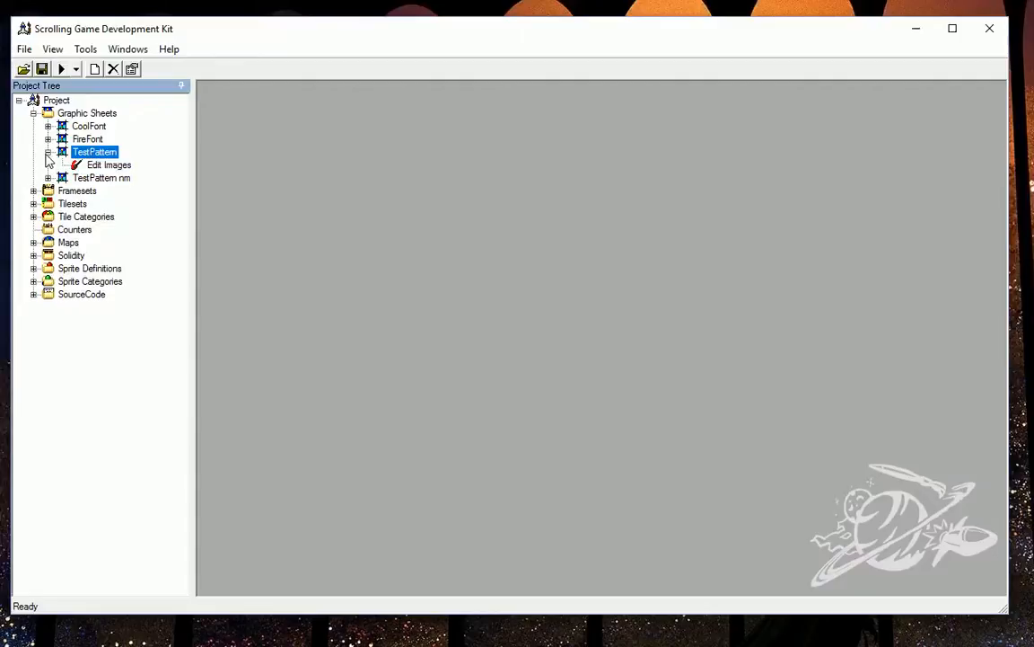
pyautogui.click(48, 178)
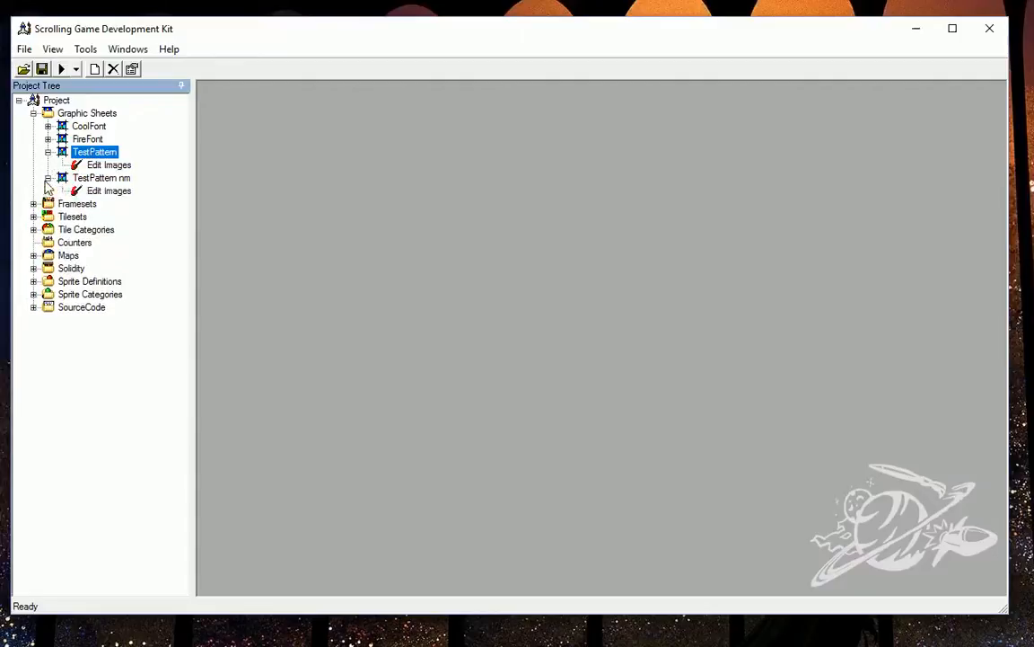
pyautogui.doubleClick(106, 165)
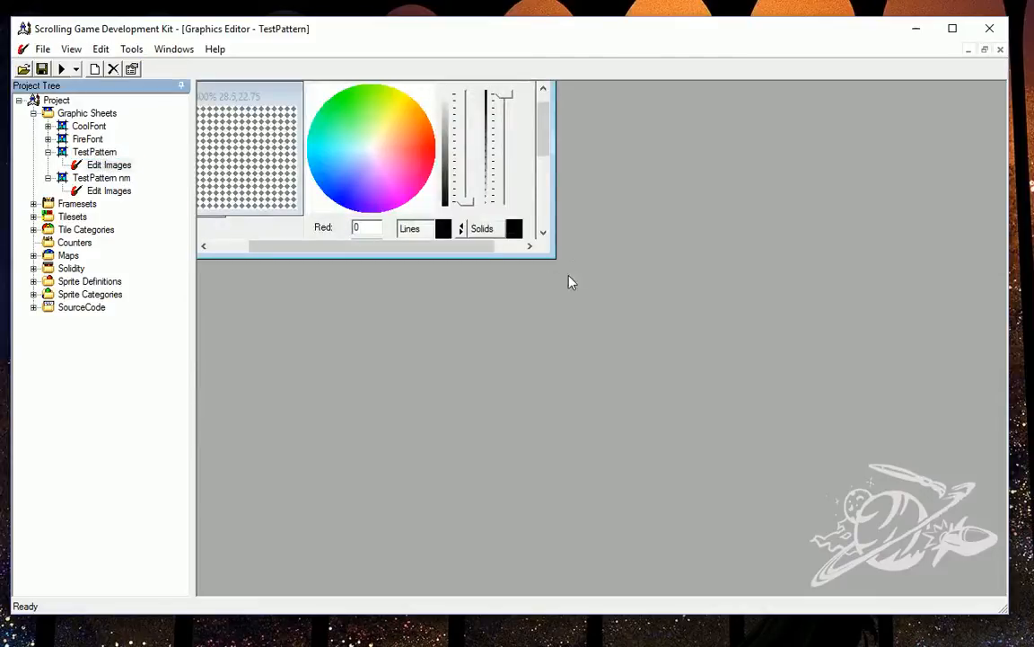
pyautogui.click(985, 49)
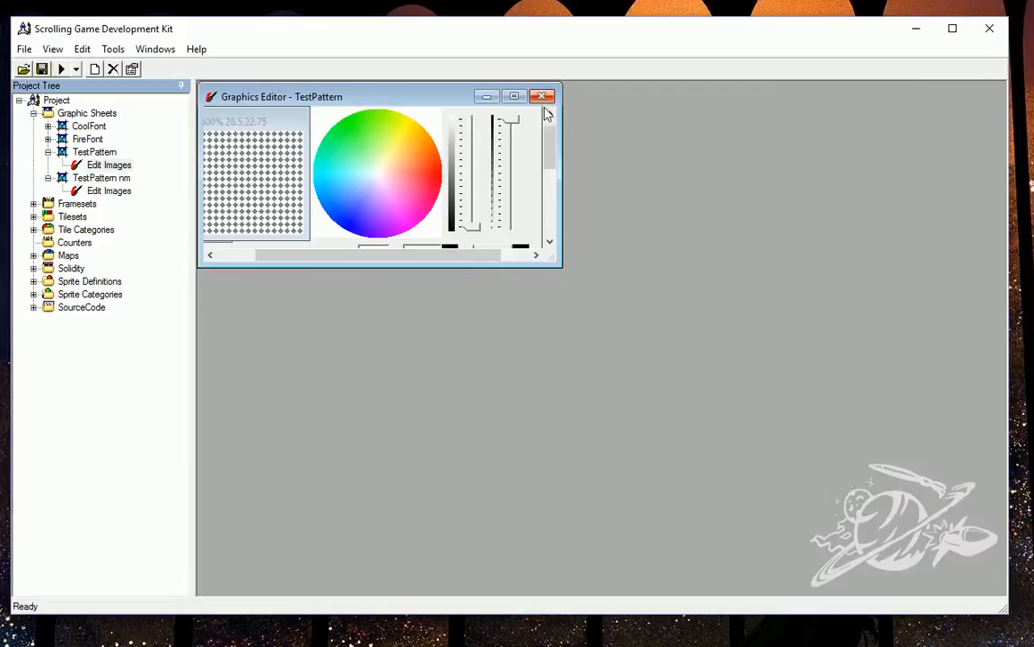
pyautogui.click(515, 97)
pyautogui.moveTo(626, 466); pyautogui.dragTo(725, 552)
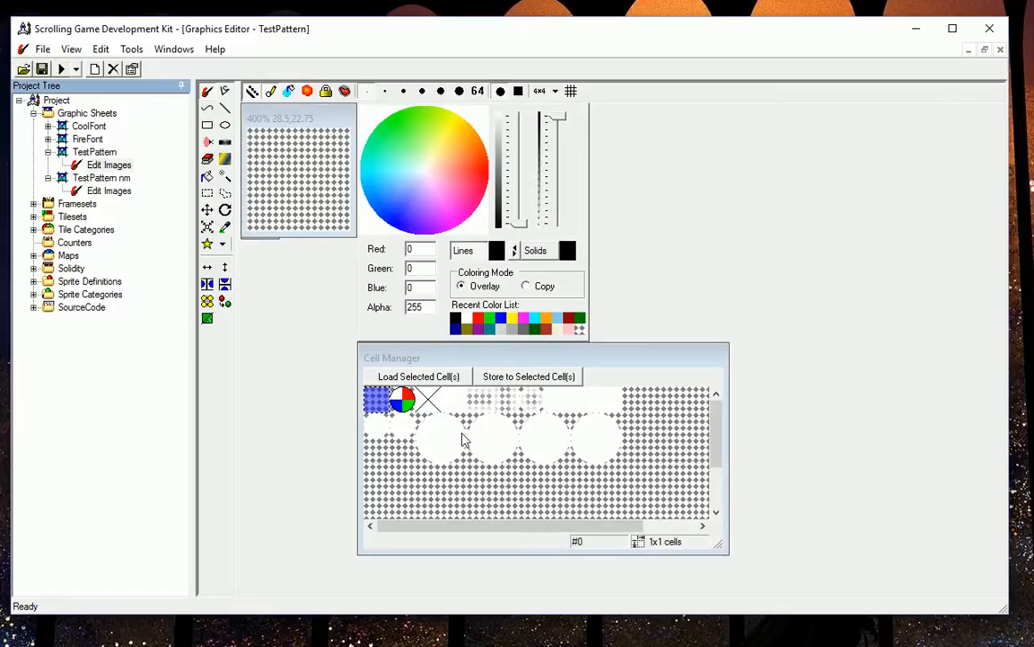
# Open the TestPattern nm images, enlarge their Cell Manager, and compare the normal map cells with the TestPattern sheet.
pyautogui.doubleClick(102, 192)
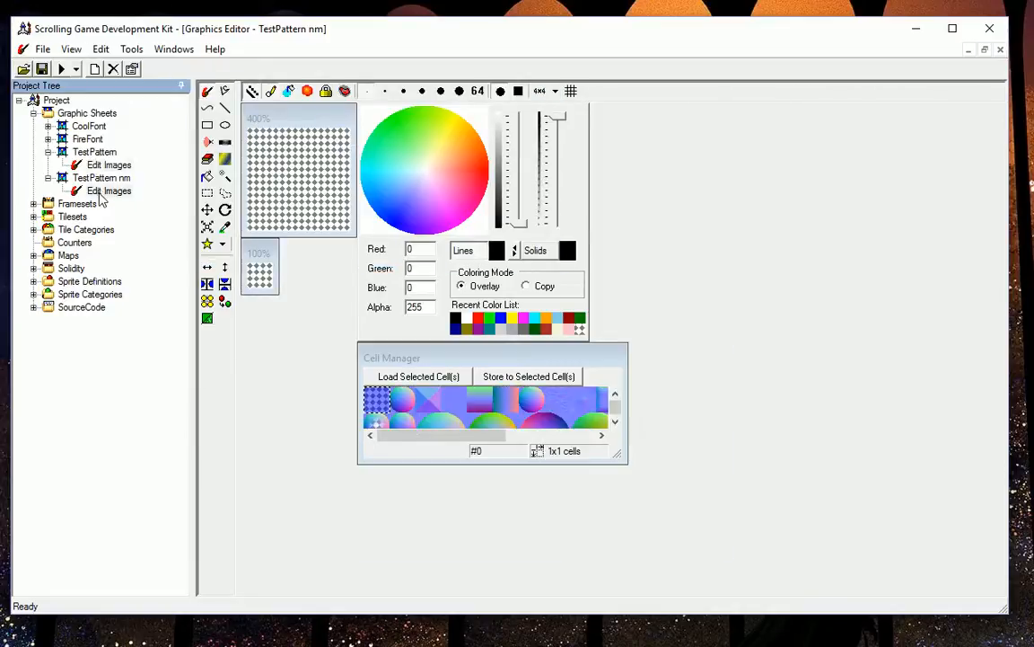
pyautogui.moveTo(627, 466); pyautogui.dragTo(776, 554)
pyautogui.click(399, 402)
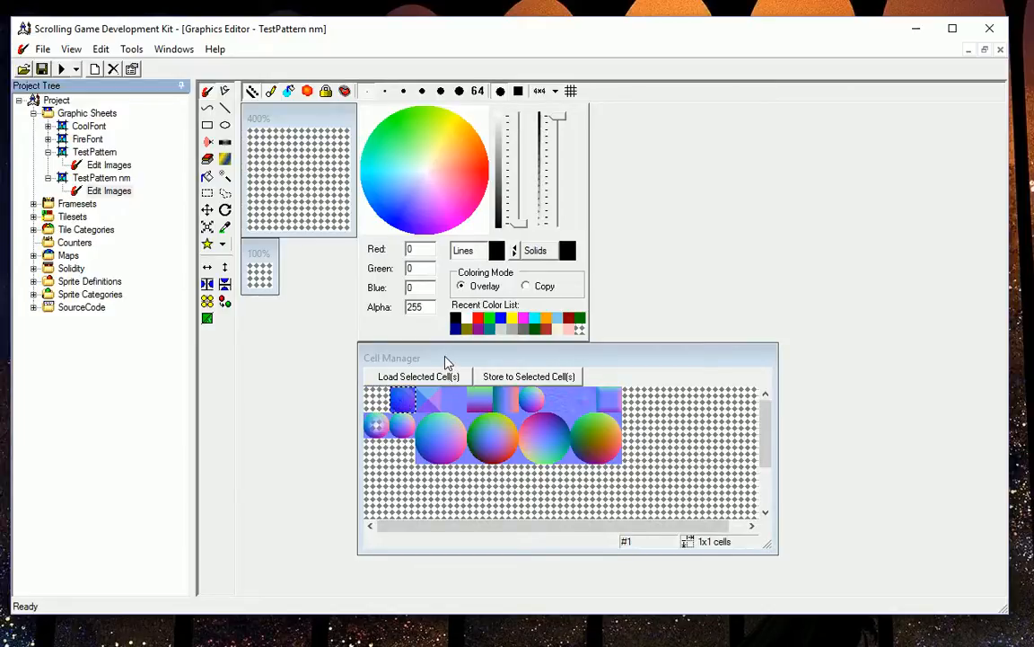
pyautogui.hotkey('ctrl', 'Tab')
pyautogui.hotkey('ctrl', 'Tab')
pyautogui.hotkey('ctrl', 'Tab')
pyautogui.hotkey('ctrl', 'Tab')
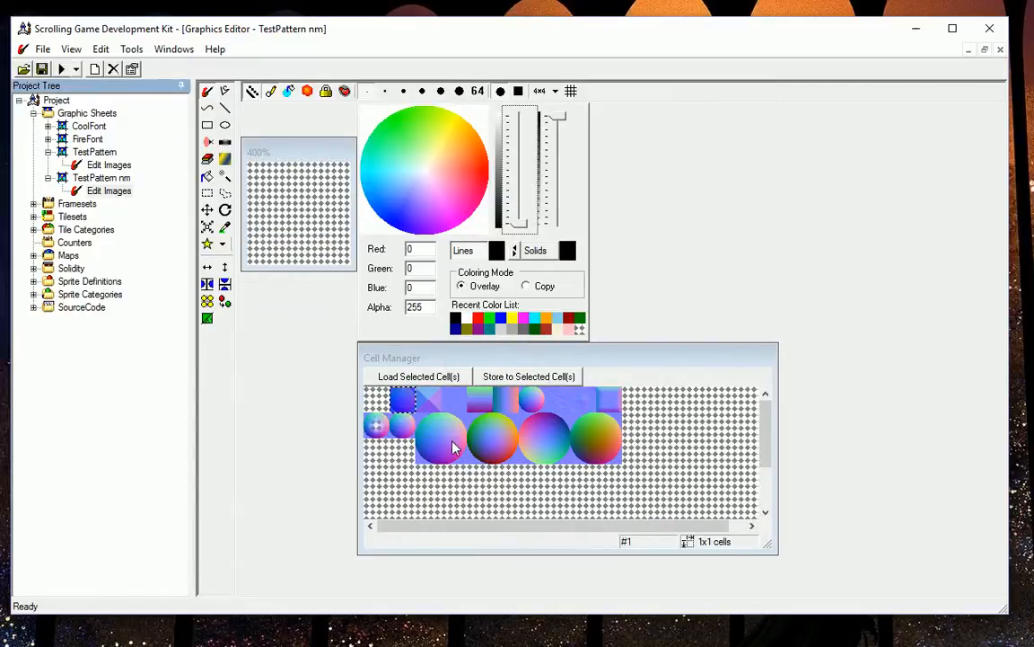
pyautogui.hotkey('ctrl', 'Tab')
pyautogui.hotkey('ctrl', 'Tab')
# Examine individual normal map cells and the large 2x2-cell spheres in TestPattern nm, and close both graphics editors.
pyautogui.click(432, 402)
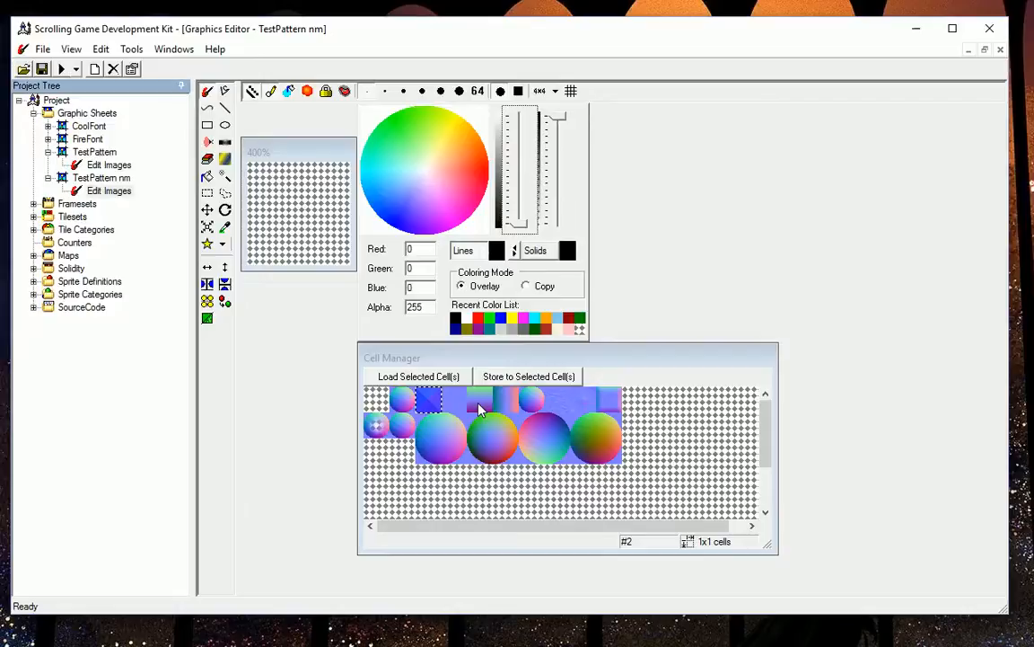
pyautogui.click(479, 407)
pyautogui.click(513, 407)
pyautogui.moveTo(432, 431); pyautogui.dragTo(502, 447)
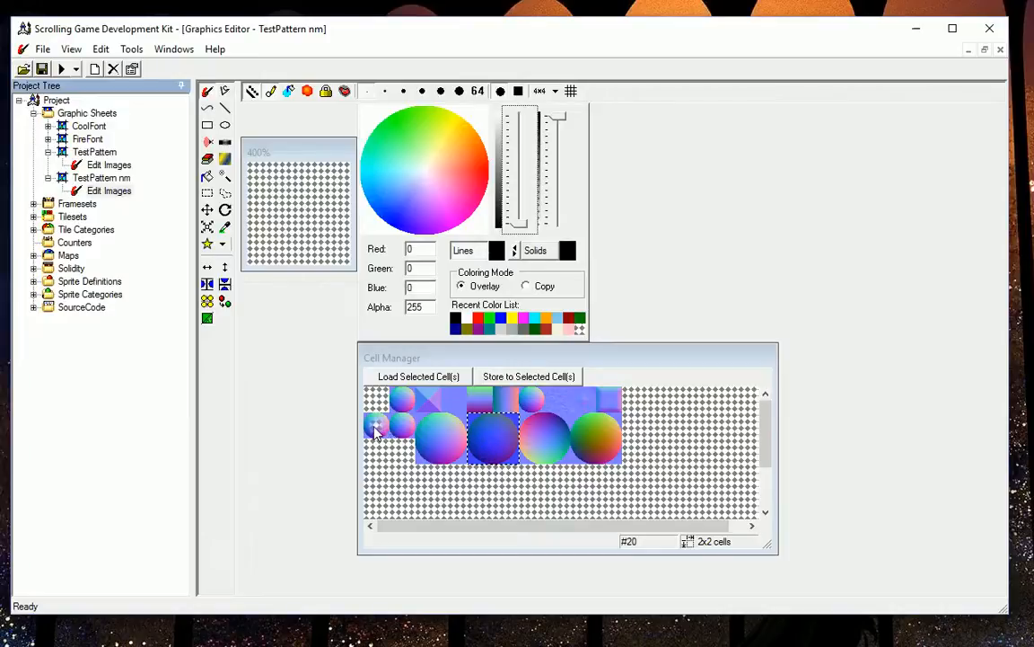
pyautogui.click(1001, 52)
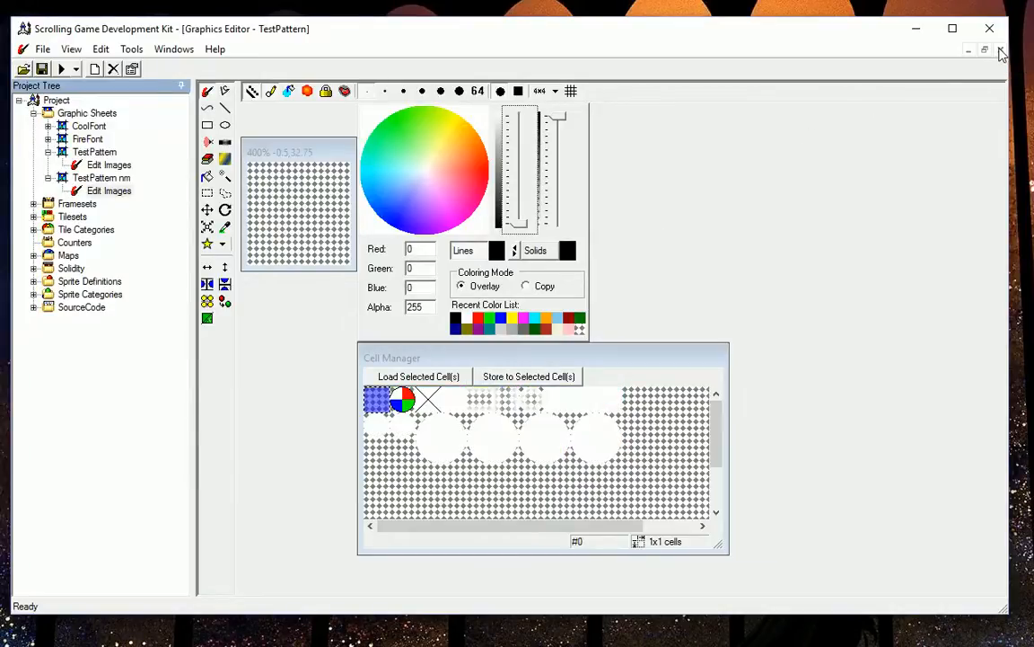
pyautogui.click(1001, 52)
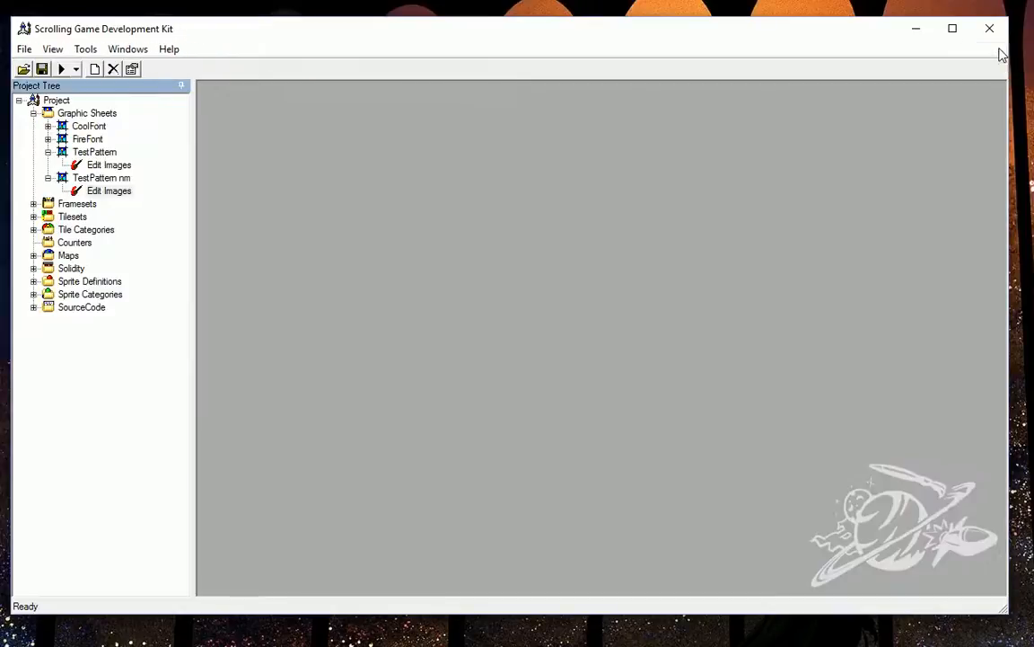
# Open the Lighting Pattern Frames frameset, inspect the green frame's color modulation properties, and close the frameset editor.
pyautogui.click(34, 204)
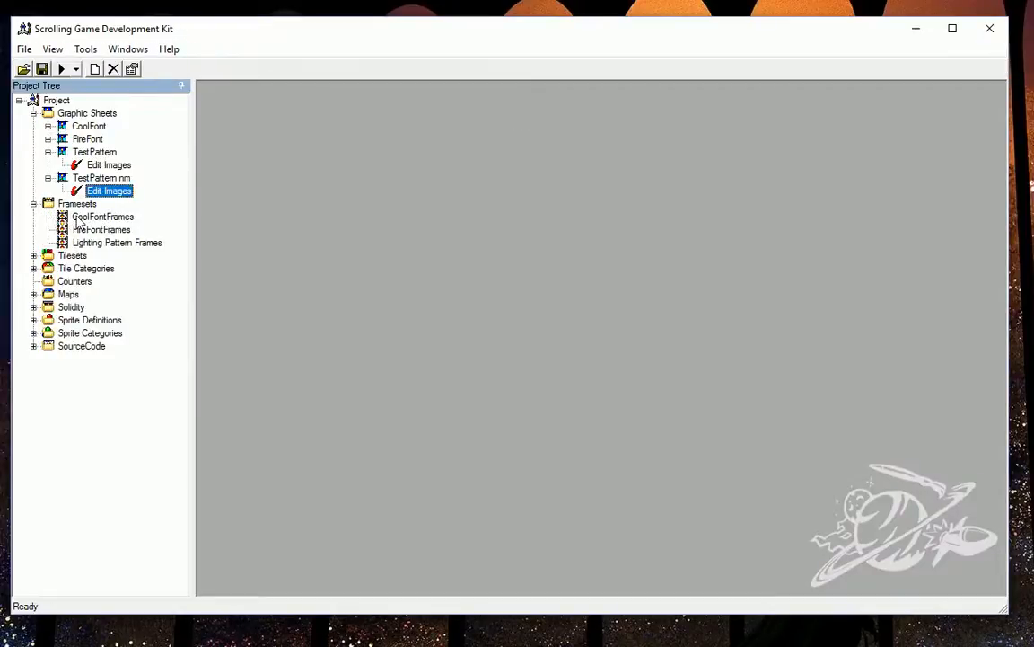
pyautogui.doubleClick(112, 243)
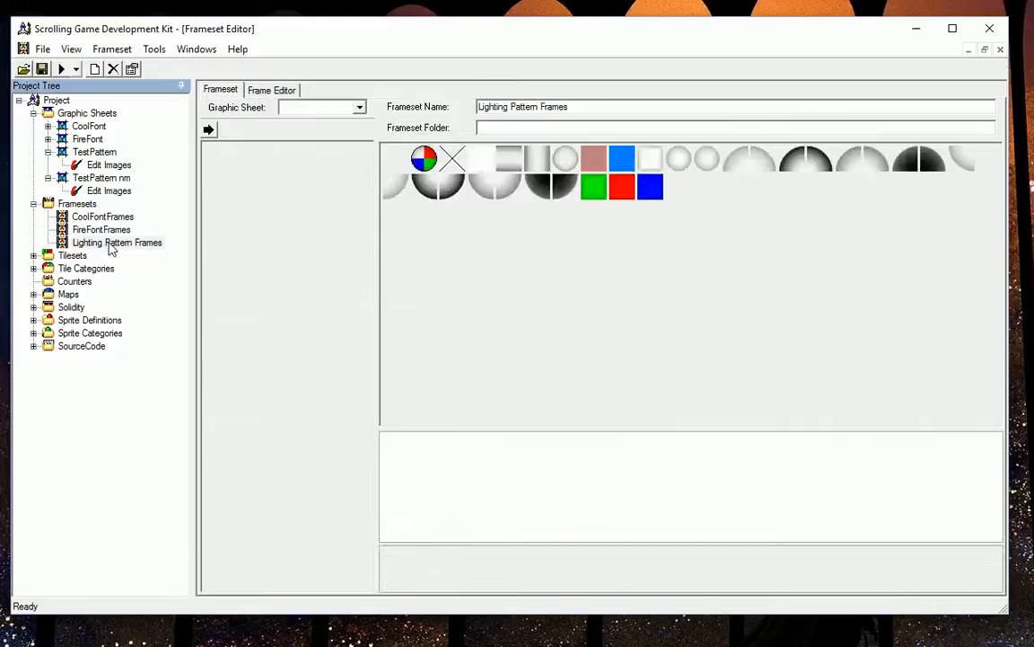
pyautogui.click(597, 191)
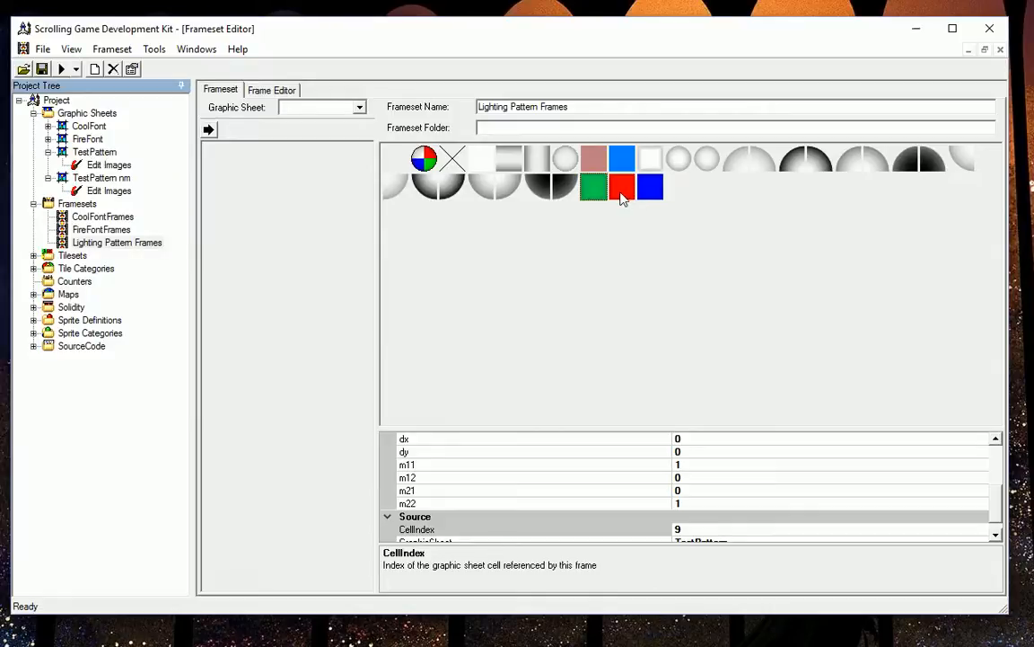
pyautogui.scroll(3, 987, 443)
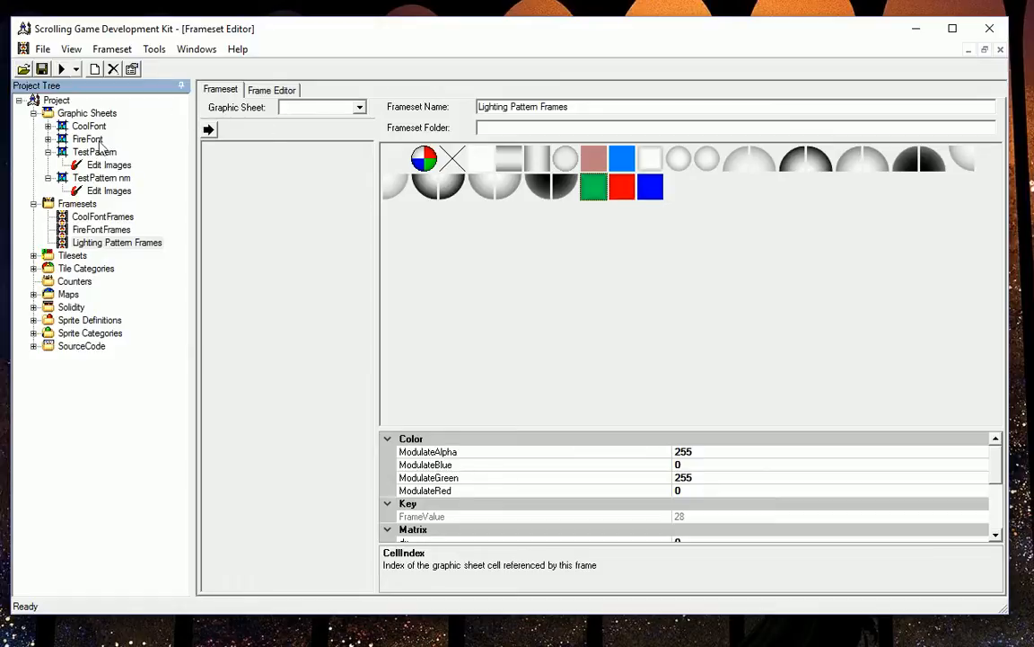
pyautogui.click(1000, 50)
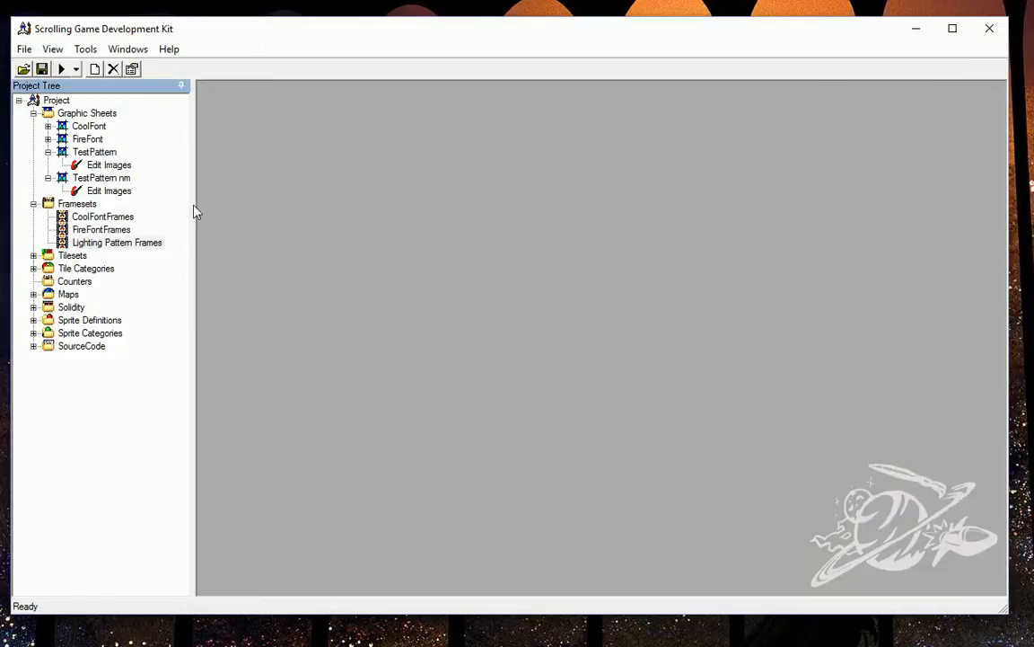
# Open the Lighting Pattern Tiles tileset, inspect its mapped tile 0, and close the Tileset Editor.
pyautogui.click(33, 255)
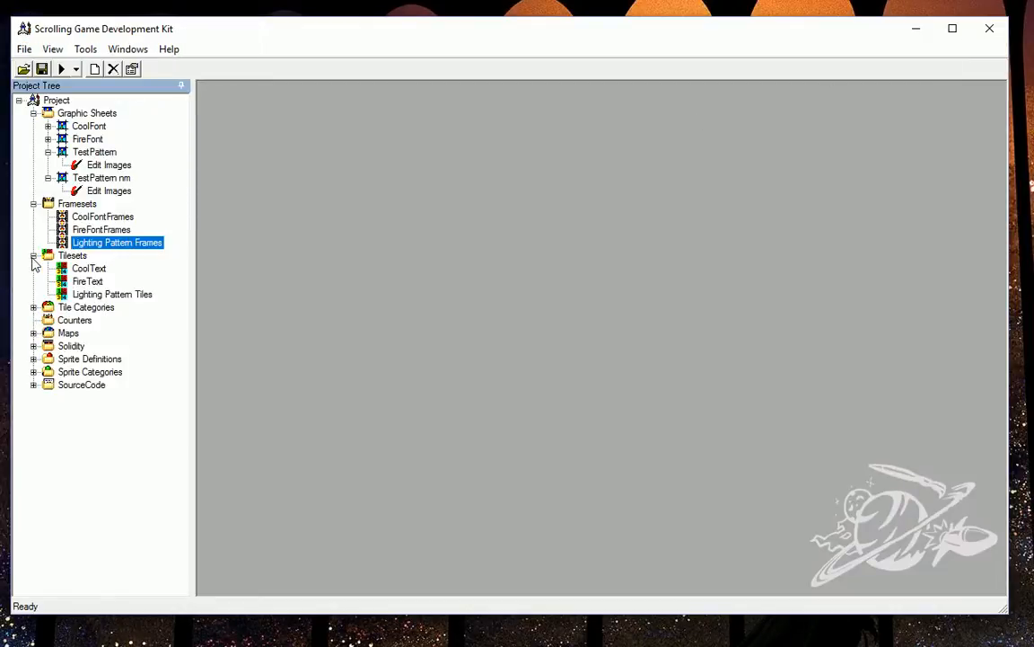
pyautogui.doubleClick(97, 295)
pyautogui.click(476, 223)
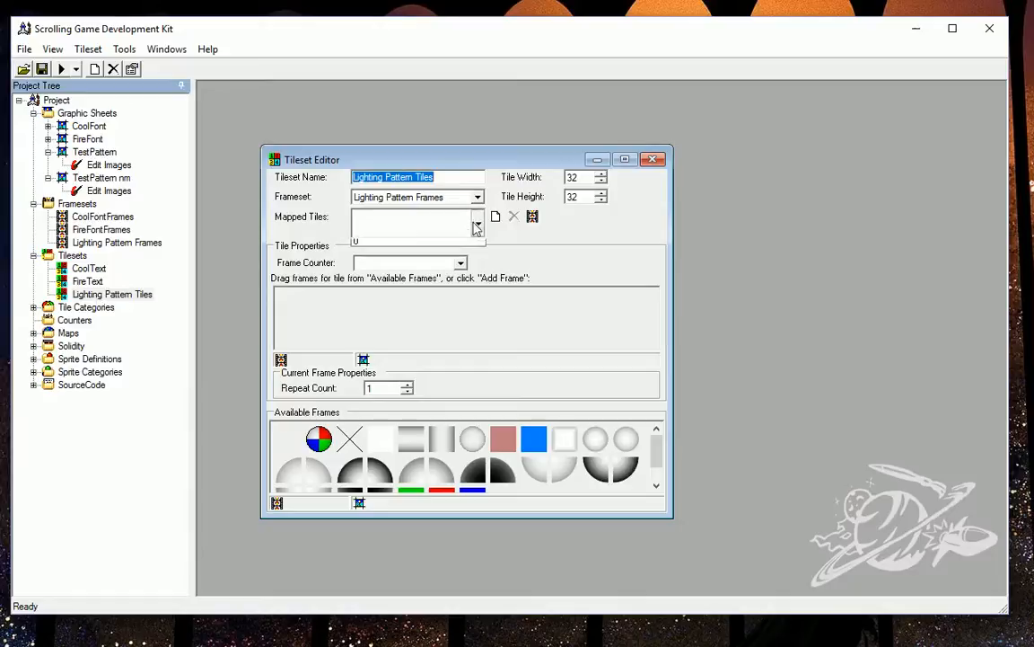
pyautogui.click(394, 248)
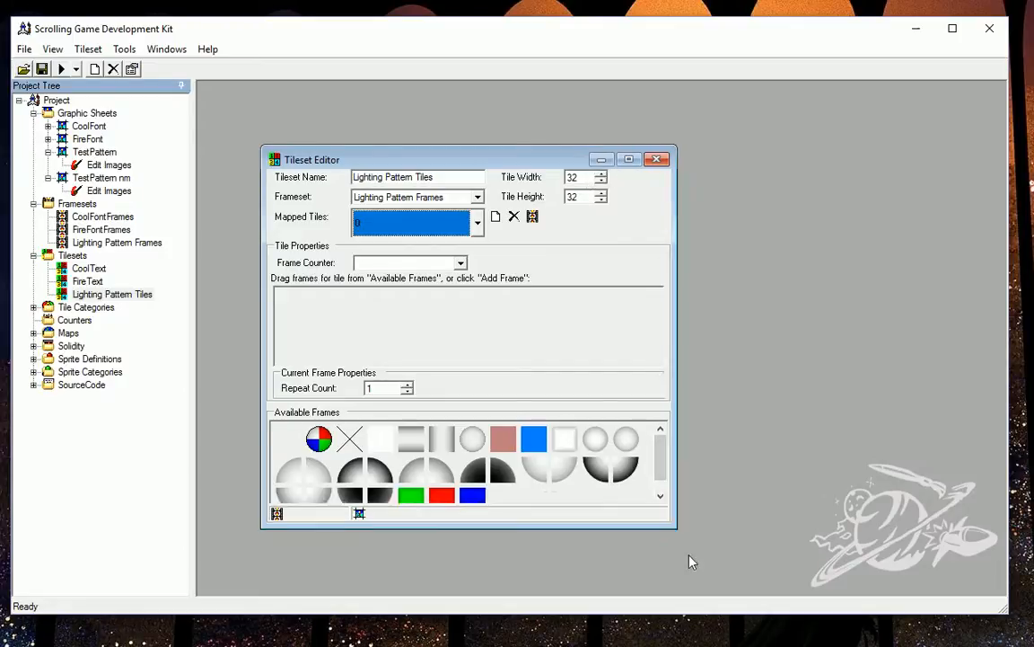
pyautogui.click(654, 160)
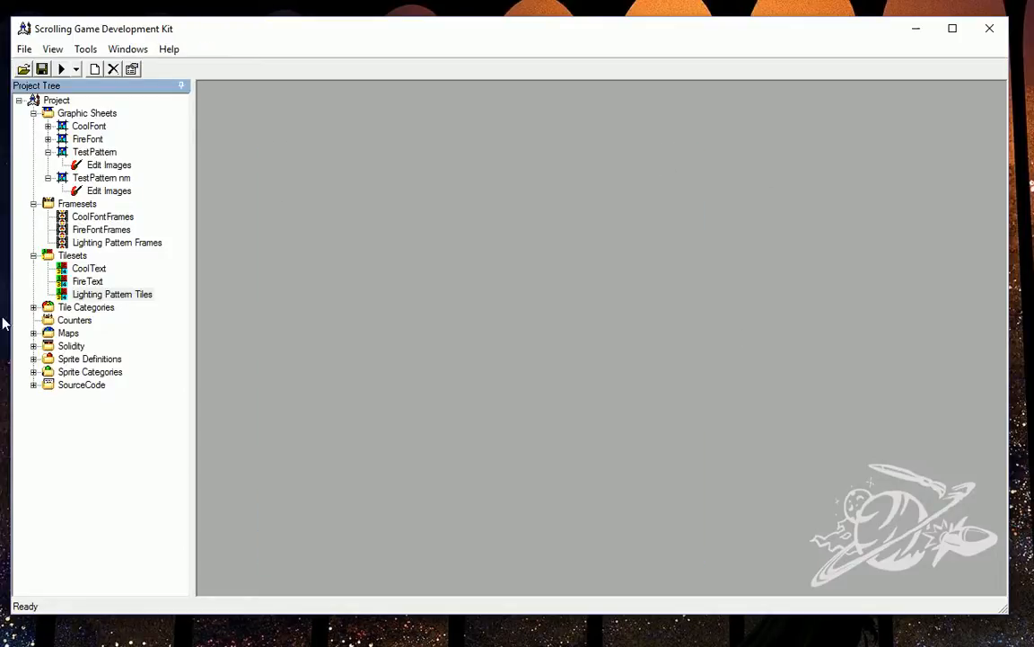
# Open the Player sprite definition and examine the frames used by its Main state.
pyautogui.click(33, 359)
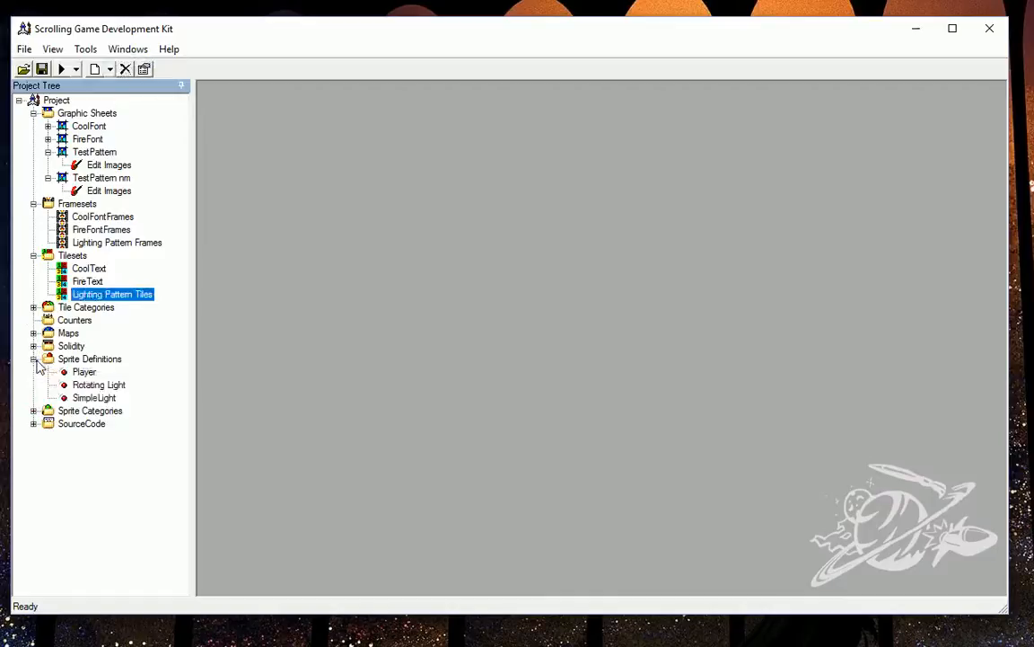
pyautogui.click(85, 372)
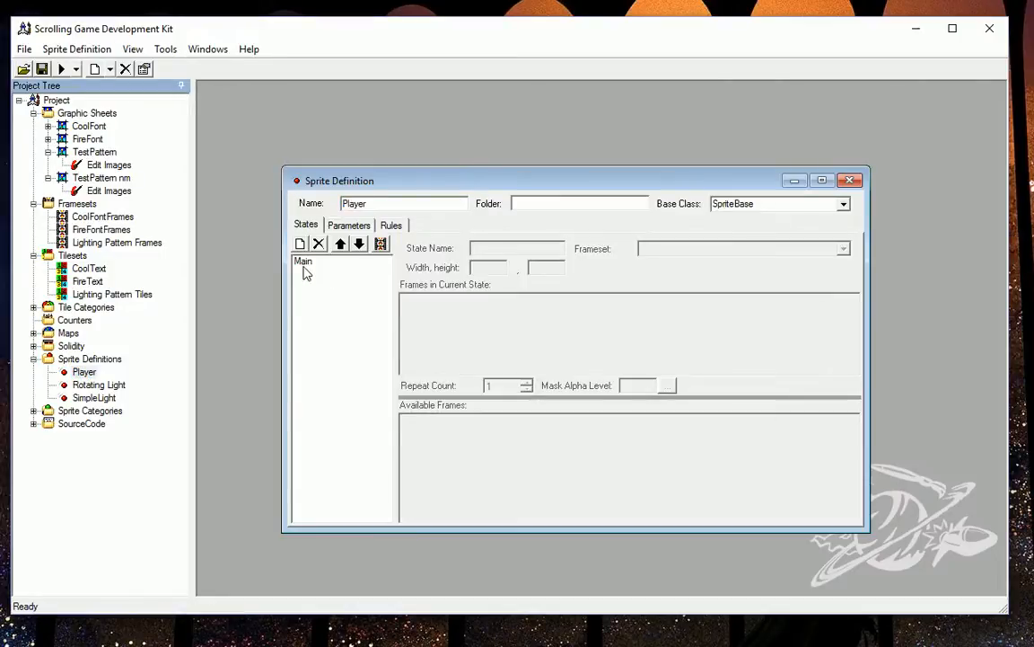
pyautogui.click(303, 264)
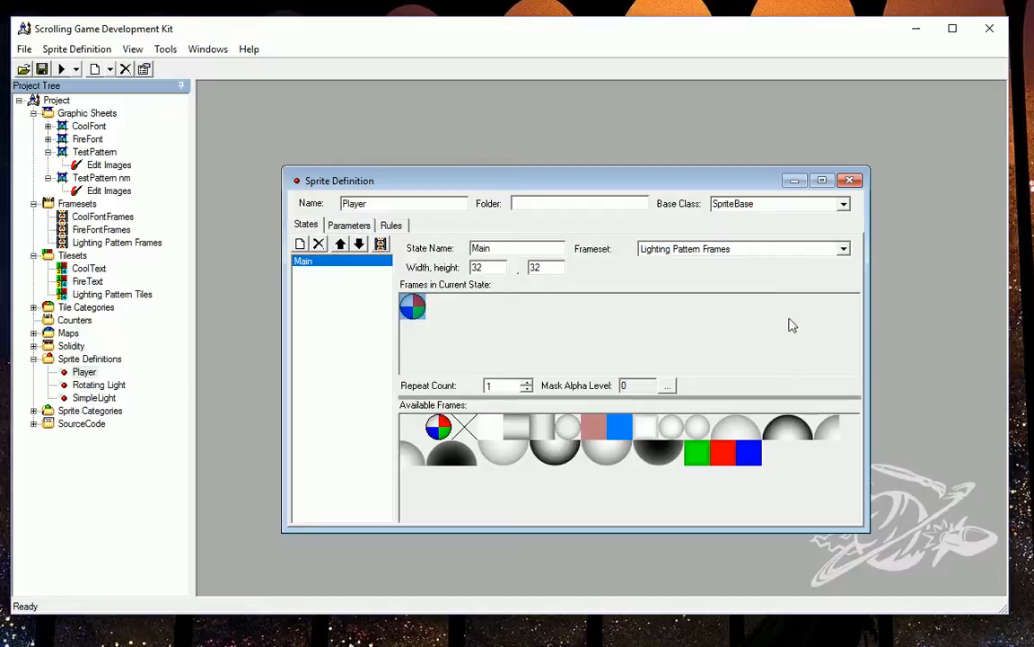
pyautogui.click(446, 441)
pyautogui.click(506, 327)
# Review the Player sprite's Get player input, Accelerate, React and Limit frame rate rules.
pyautogui.click(391, 224)
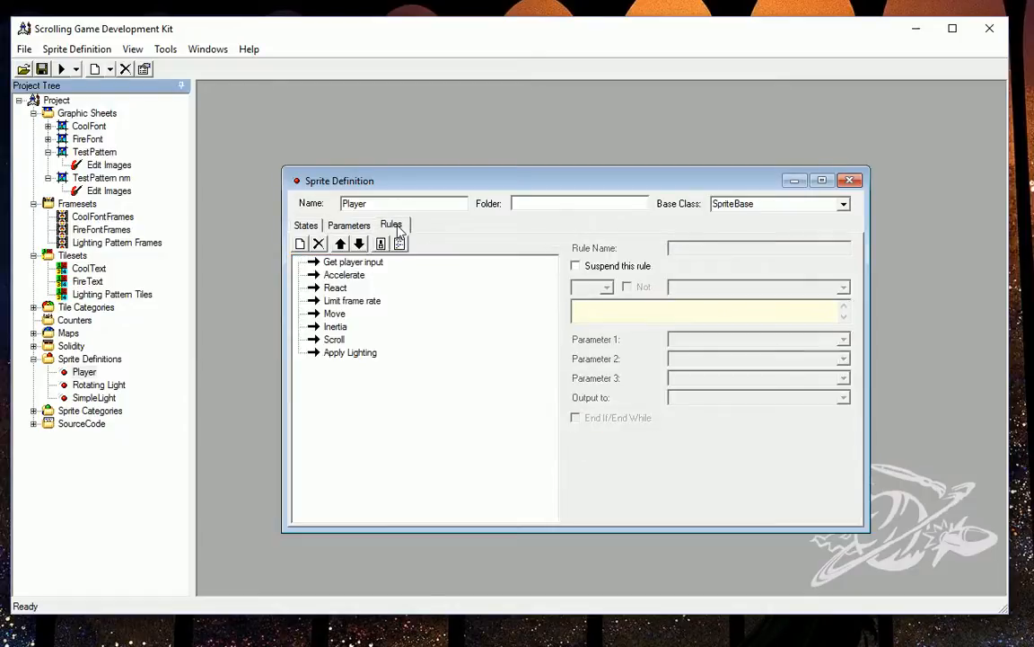
pyautogui.click(353, 261)
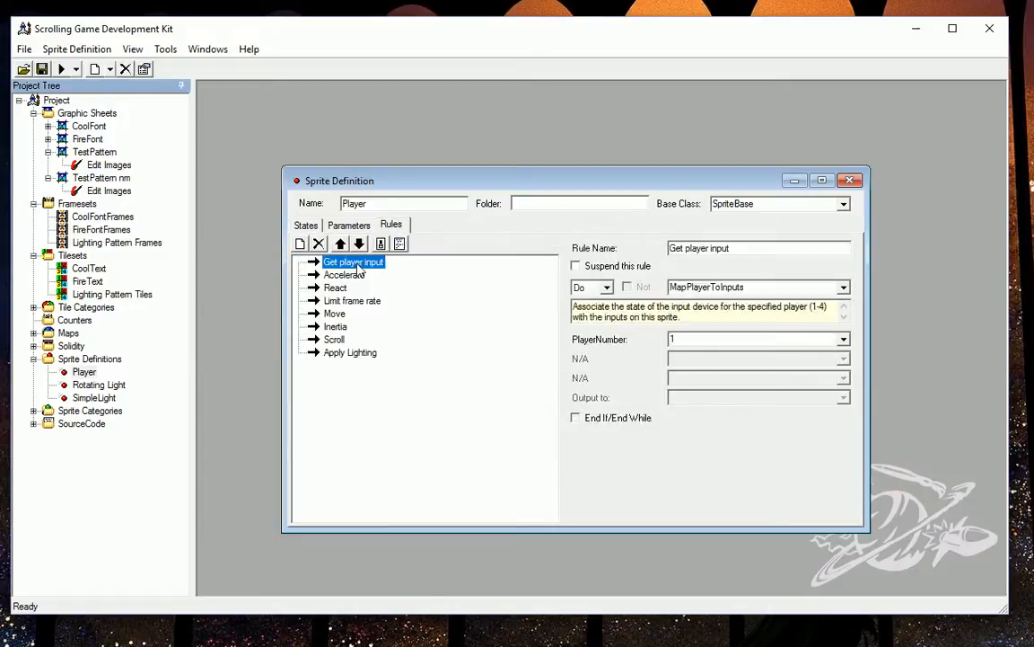
pyautogui.click(355, 278)
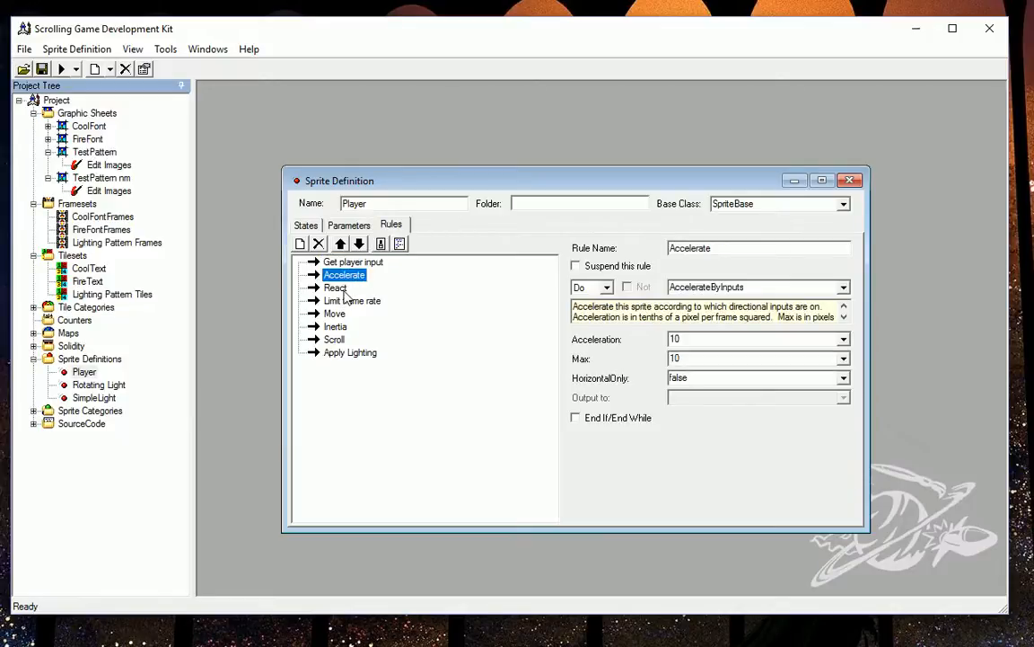
pyautogui.press('Up')
pyautogui.press('Down')
pyautogui.click(337, 288)
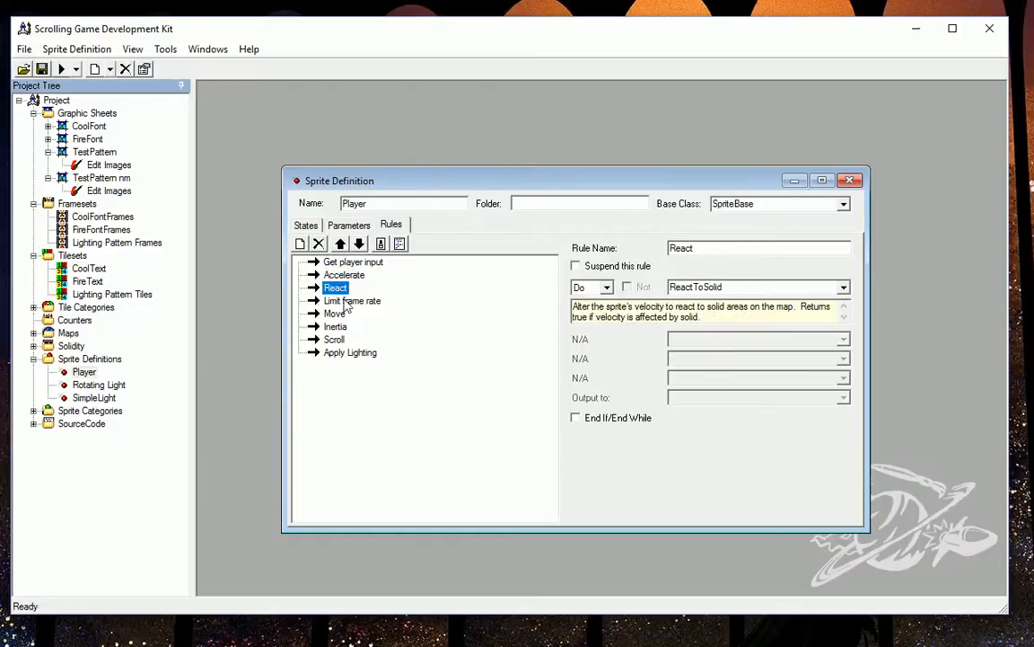
pyautogui.click(347, 303)
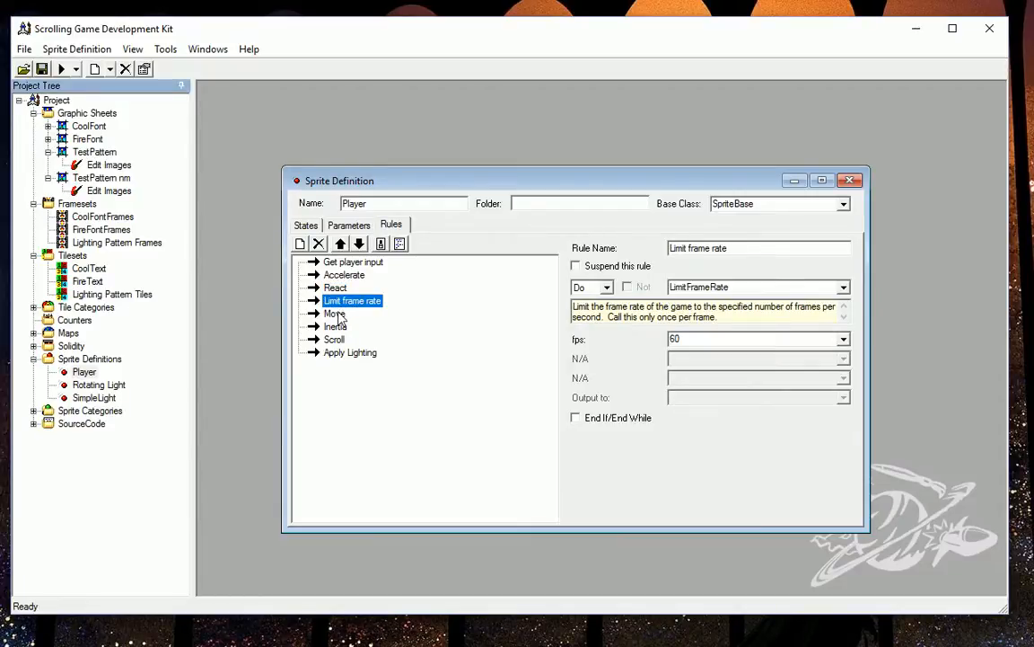
# Review the Player sprite's Move, Inertia, Scroll and Apply Lighting rules, and close its definition.
pyautogui.click(337, 314)
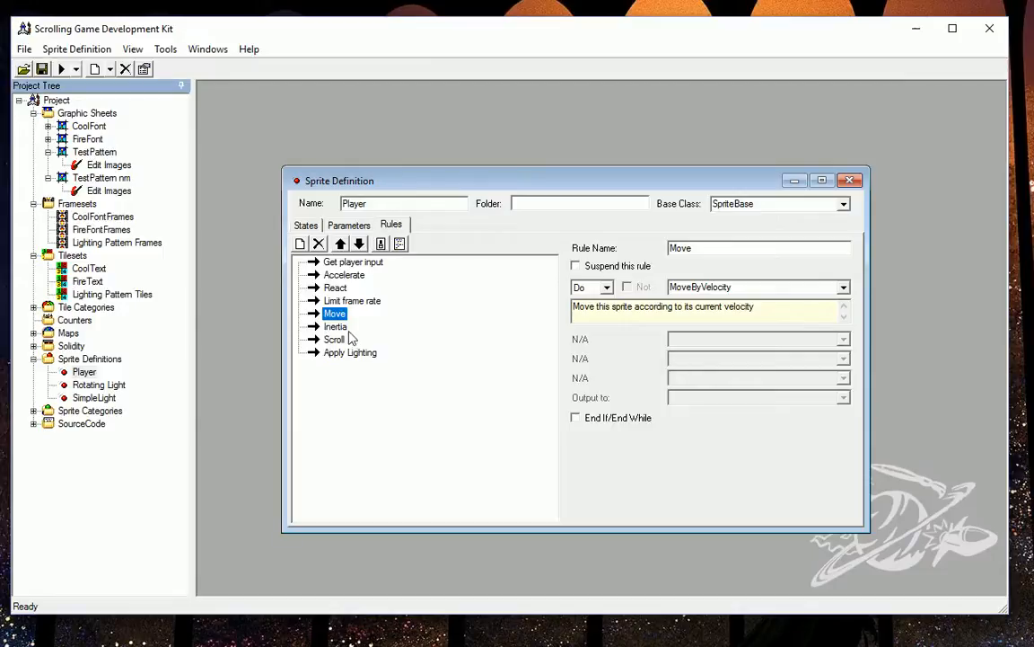
pyautogui.click(337, 328)
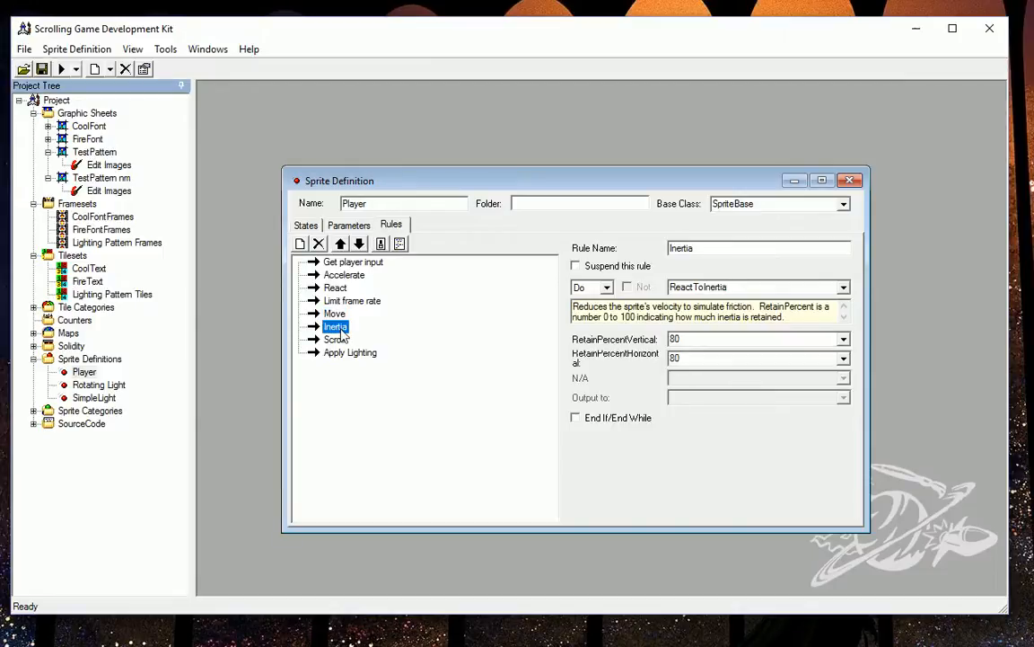
pyautogui.click(334, 339)
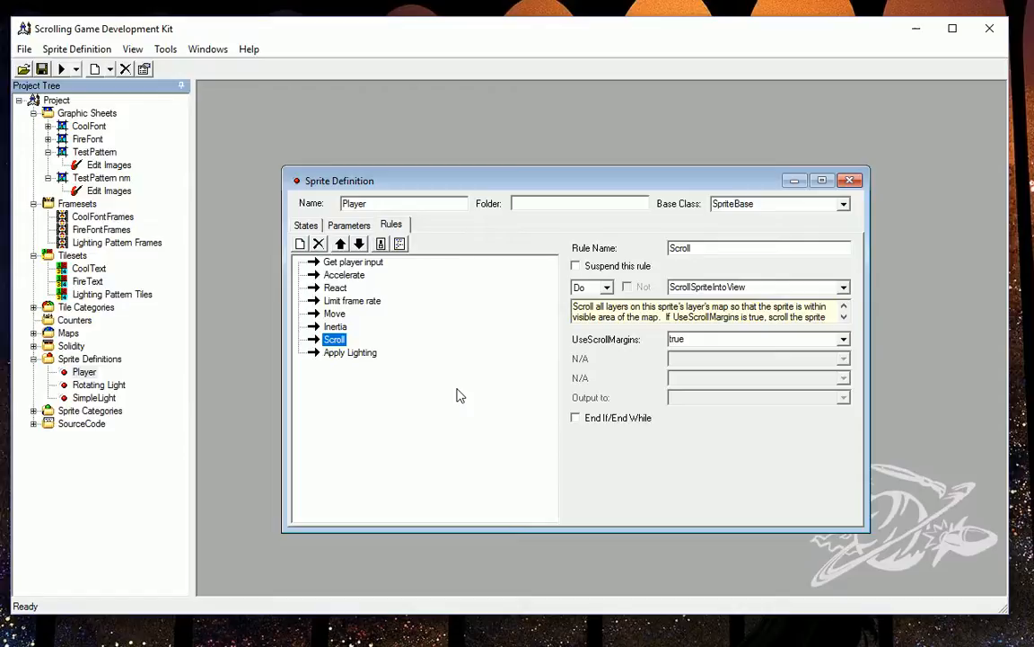
pyautogui.click(355, 354)
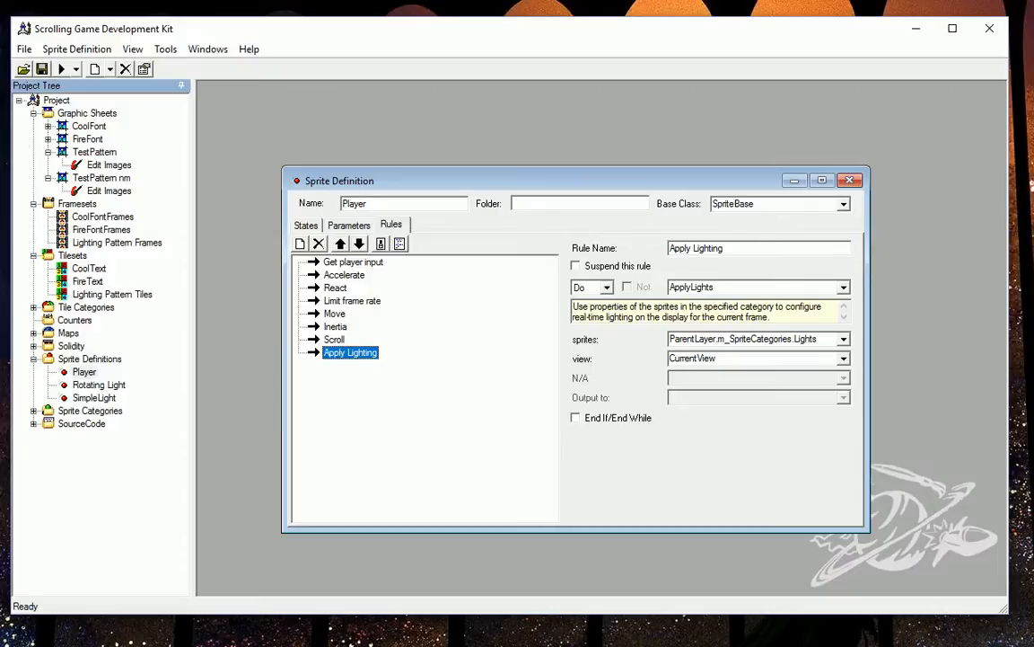
pyautogui.click(852, 181)
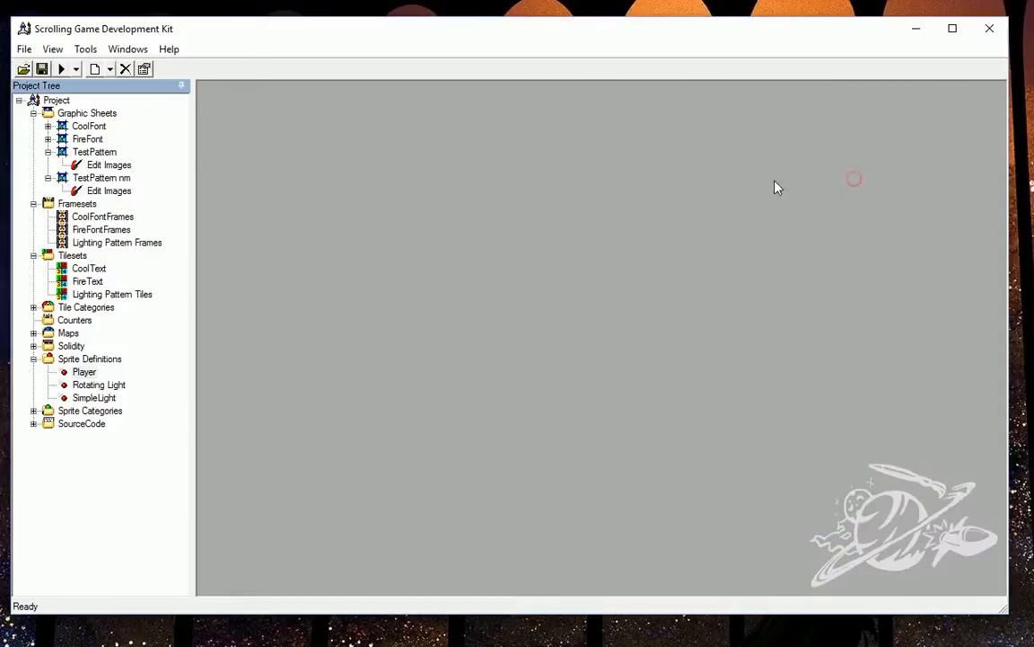
# Open the Rotating Light sprite definition and inspect its base class choices, Main state and parameters.
pyautogui.doubleClick(100, 385)
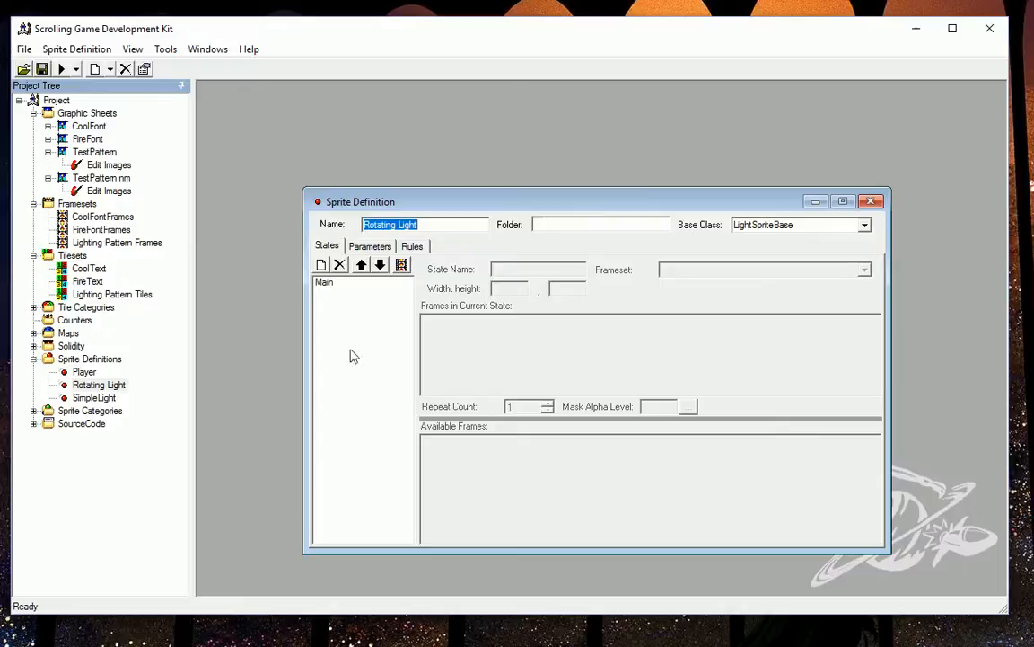
pyautogui.click(864, 225)
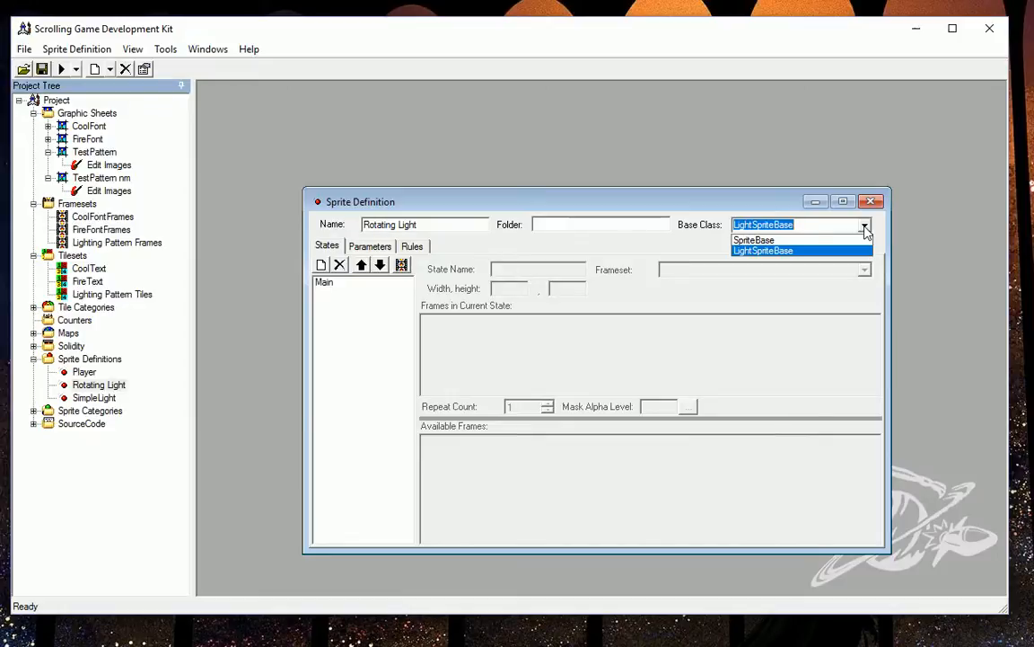
pyautogui.click(323, 285)
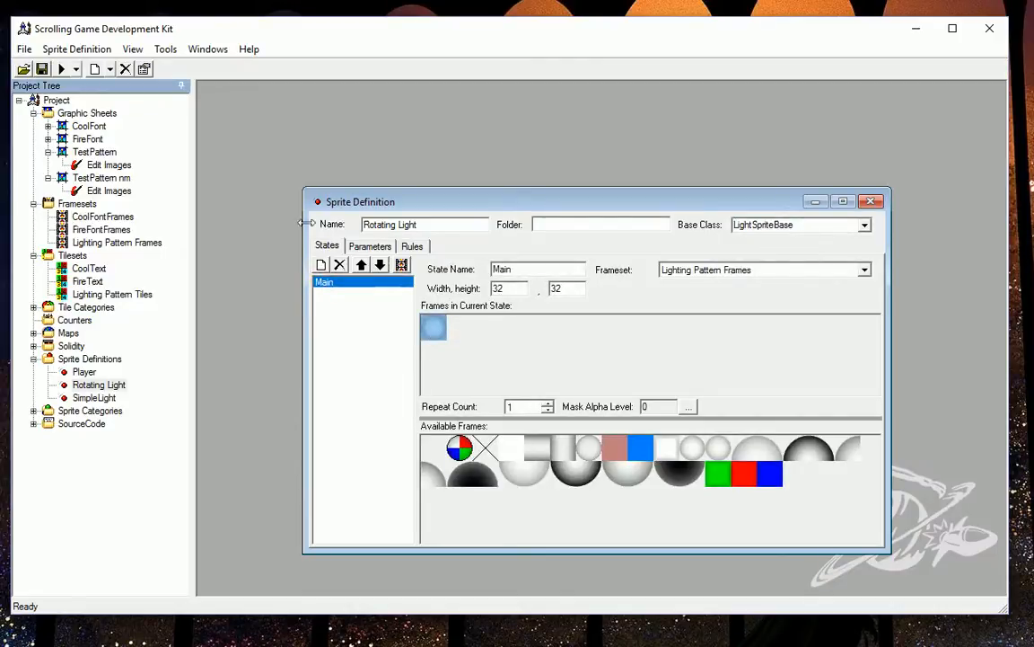
pyautogui.click(370, 247)
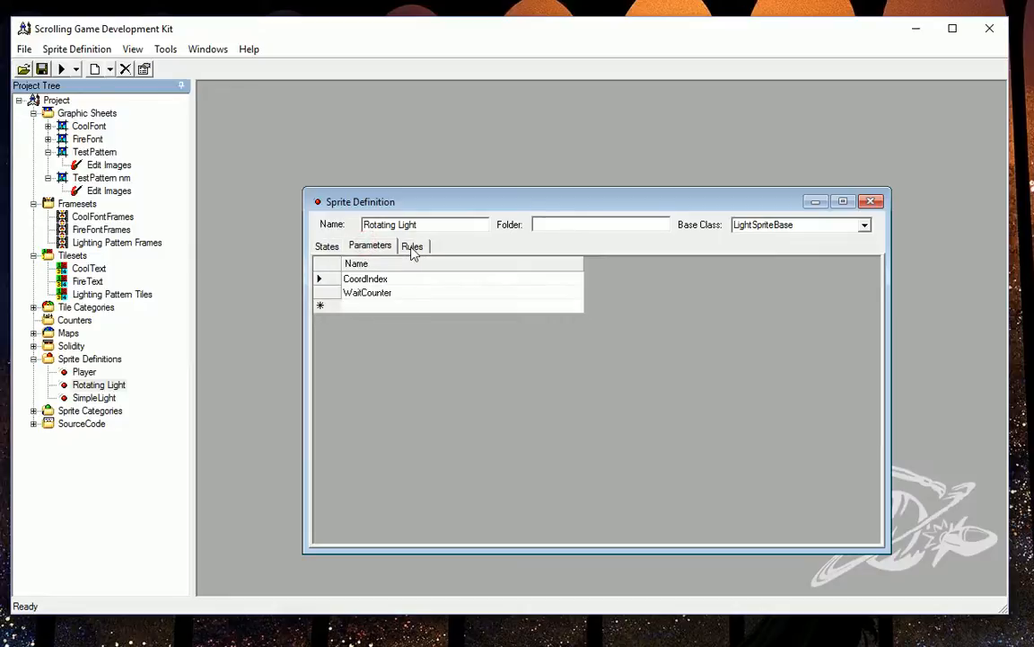
# Review the Rotating Light sprite's React to solidity, Move and Rotate rules, and close its definition.
pyautogui.click(412, 247)
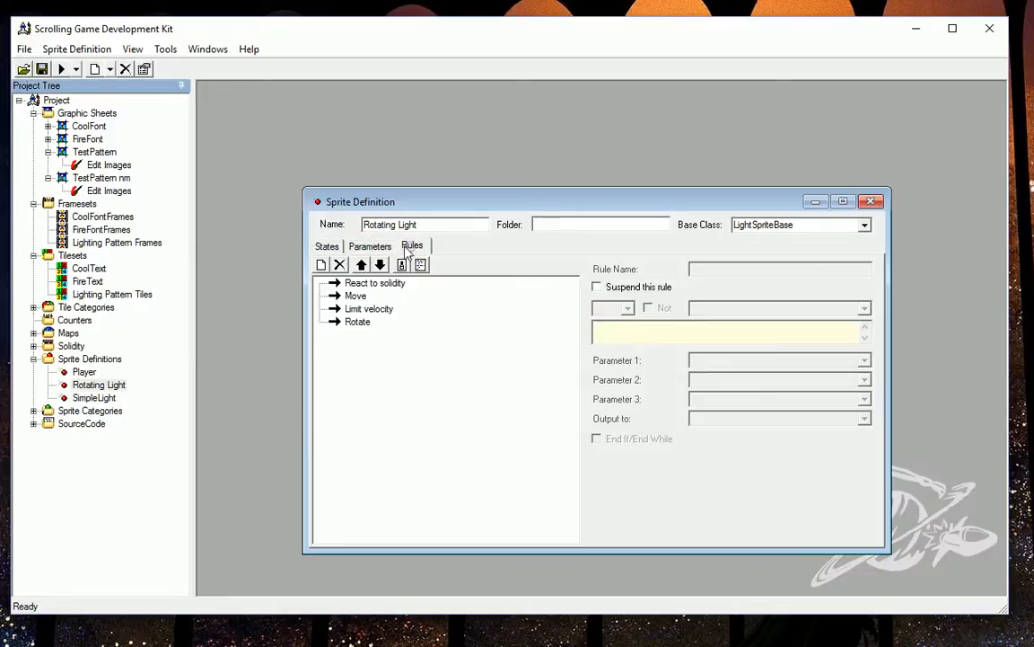
pyautogui.click(369, 284)
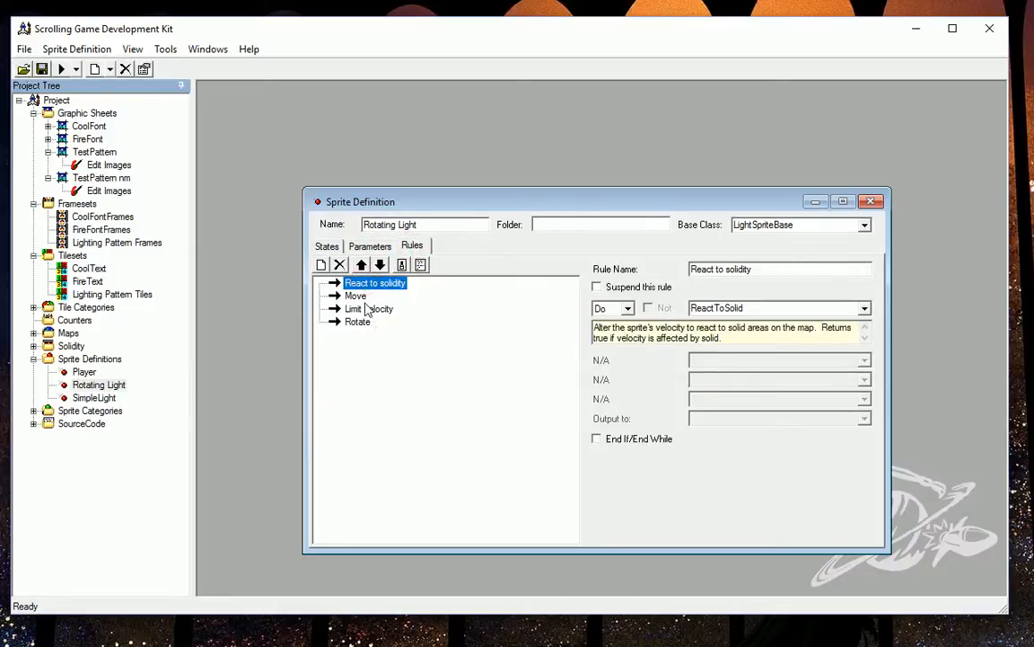
pyautogui.click(357, 297)
pyautogui.click(358, 322)
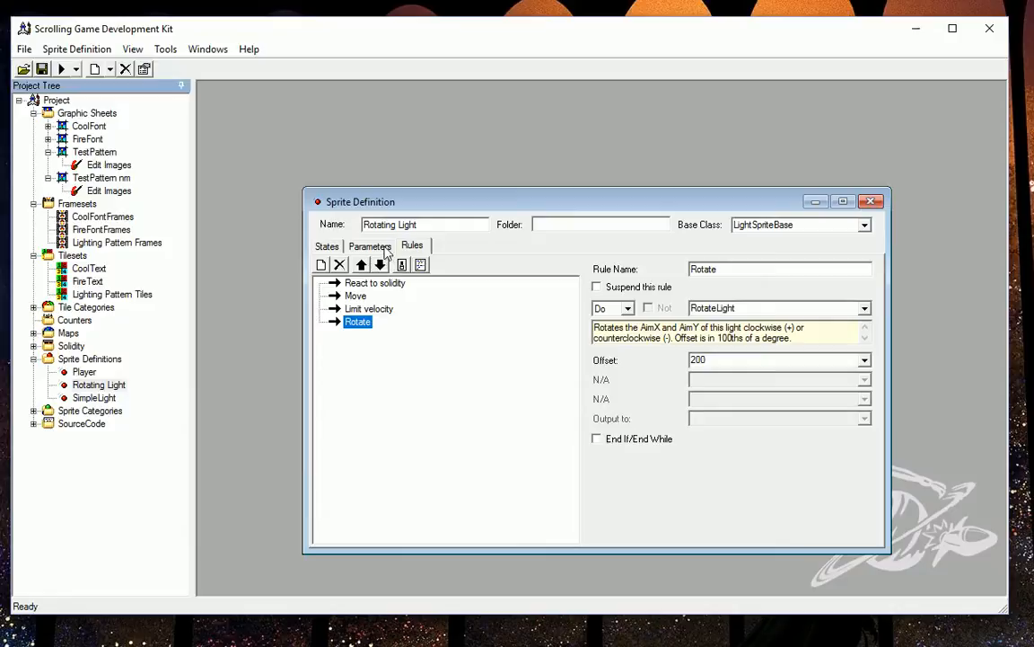
pyautogui.click(871, 202)
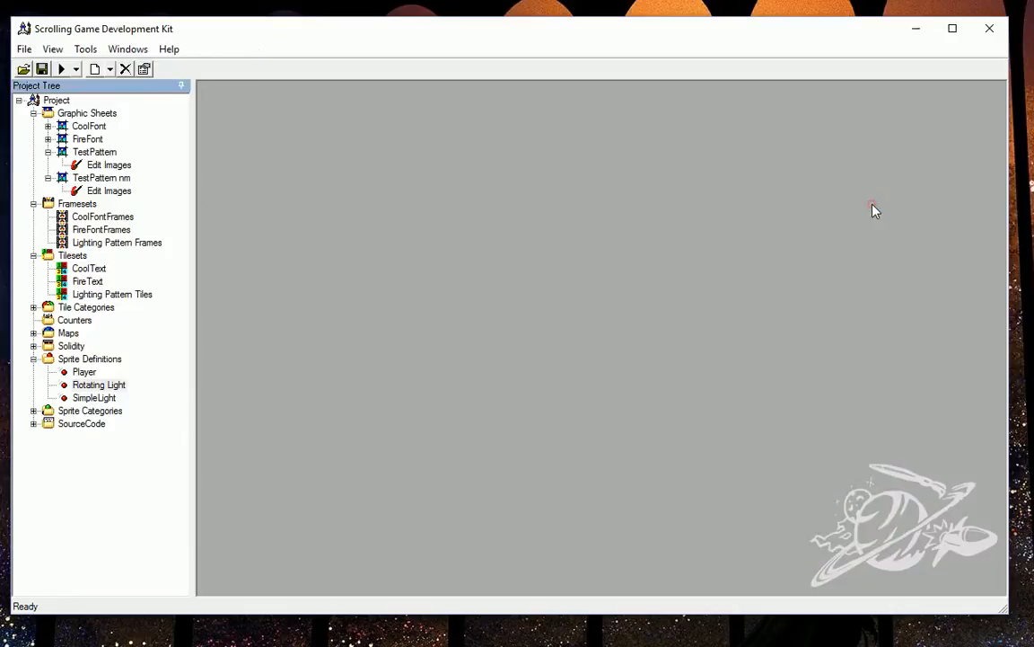
# Open the SimpleLight sprite definition, look through its parameters, rules and states, and close it.
pyautogui.click(105, 398)
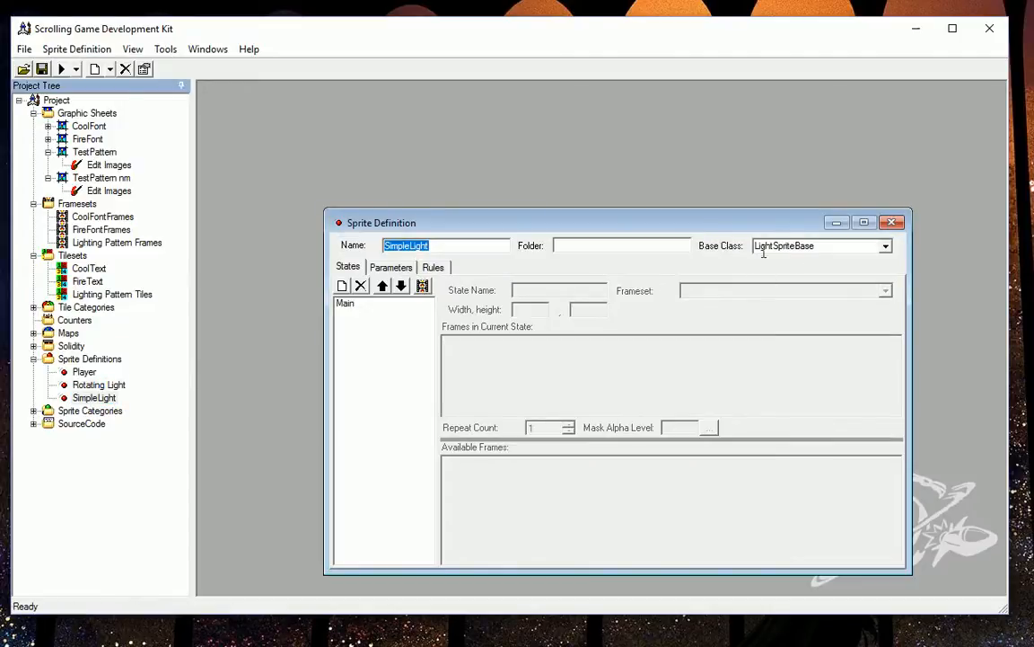
pyautogui.click(384, 267)
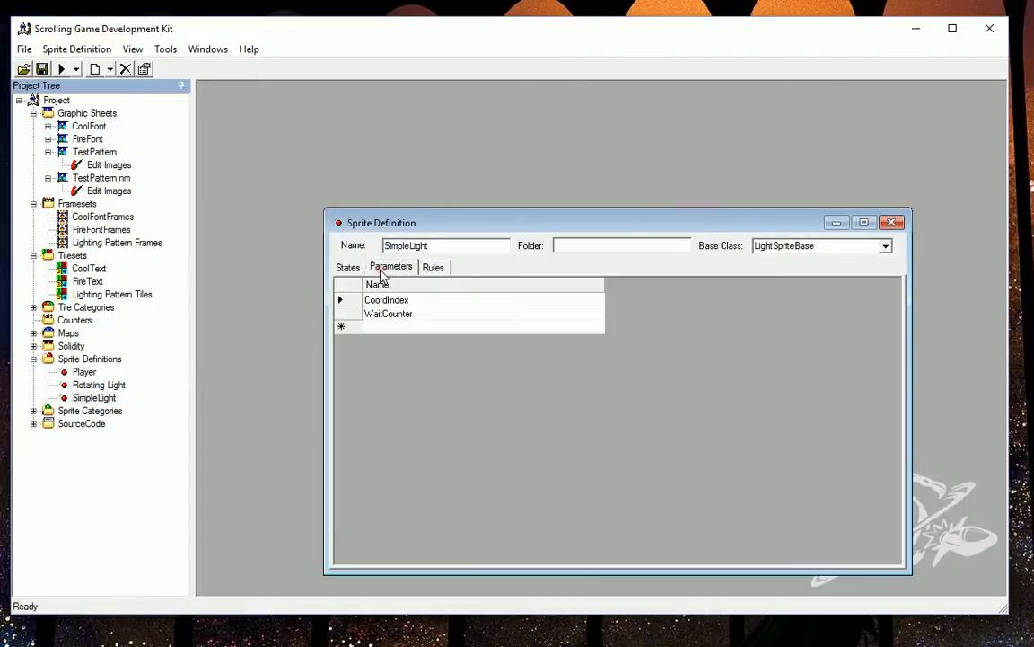
pyautogui.click(433, 268)
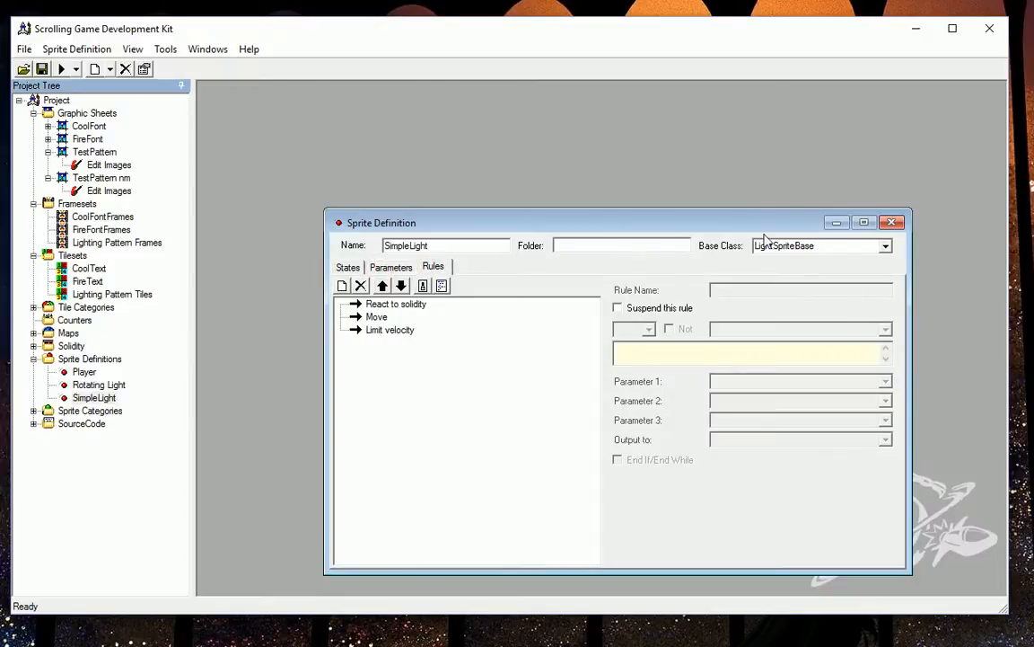
pyautogui.click(348, 267)
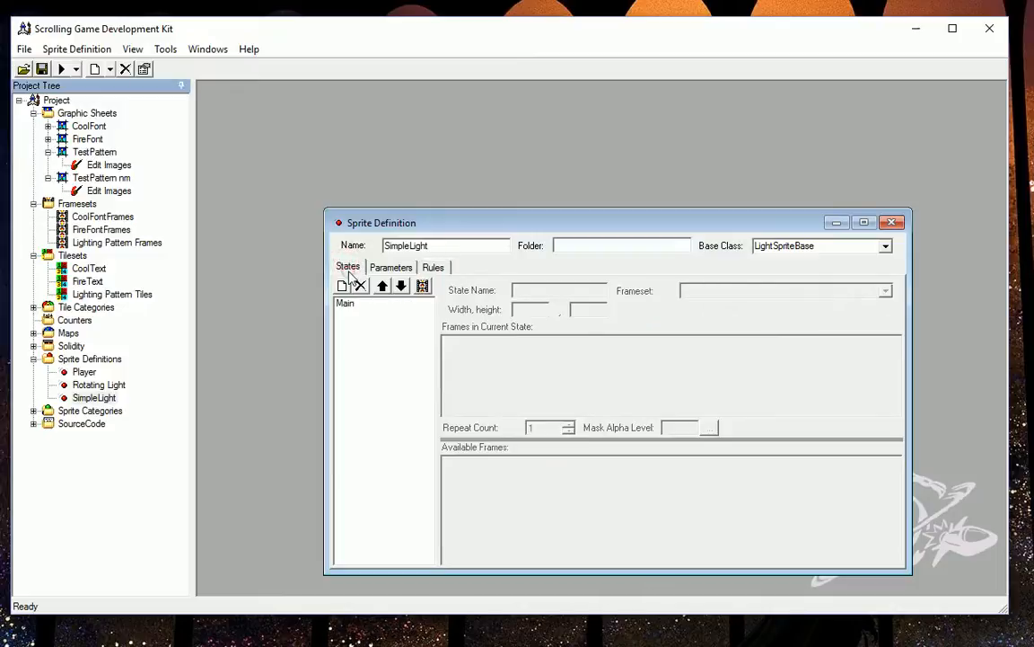
pyautogui.click(893, 223)
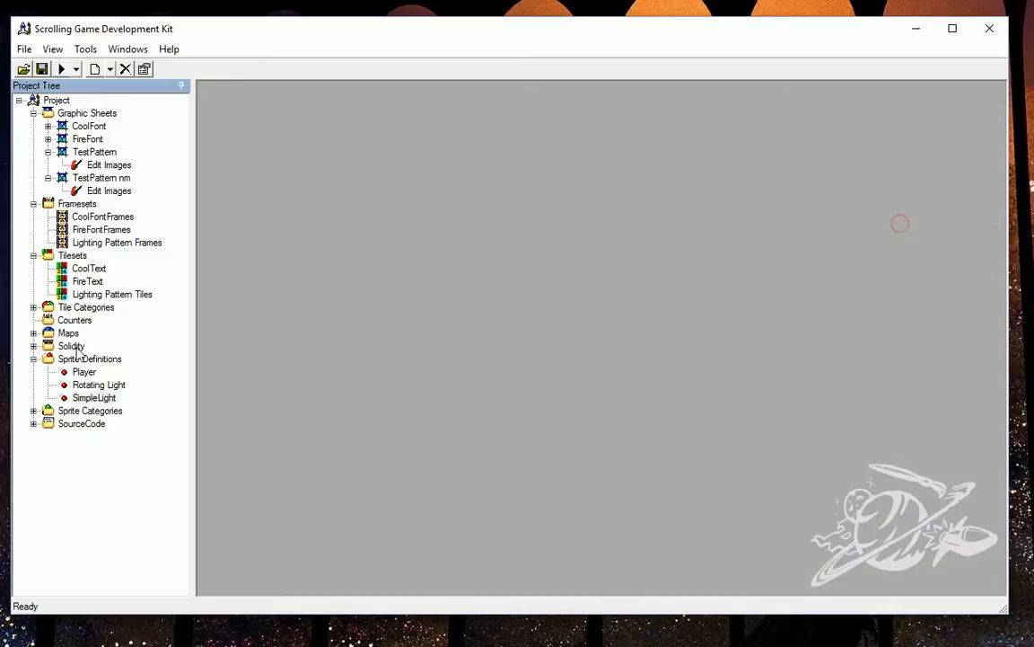
# Check which sprites belong to the Lights sprite category, close it, and look over the project's SourceCode files.
pyautogui.click(34, 412)
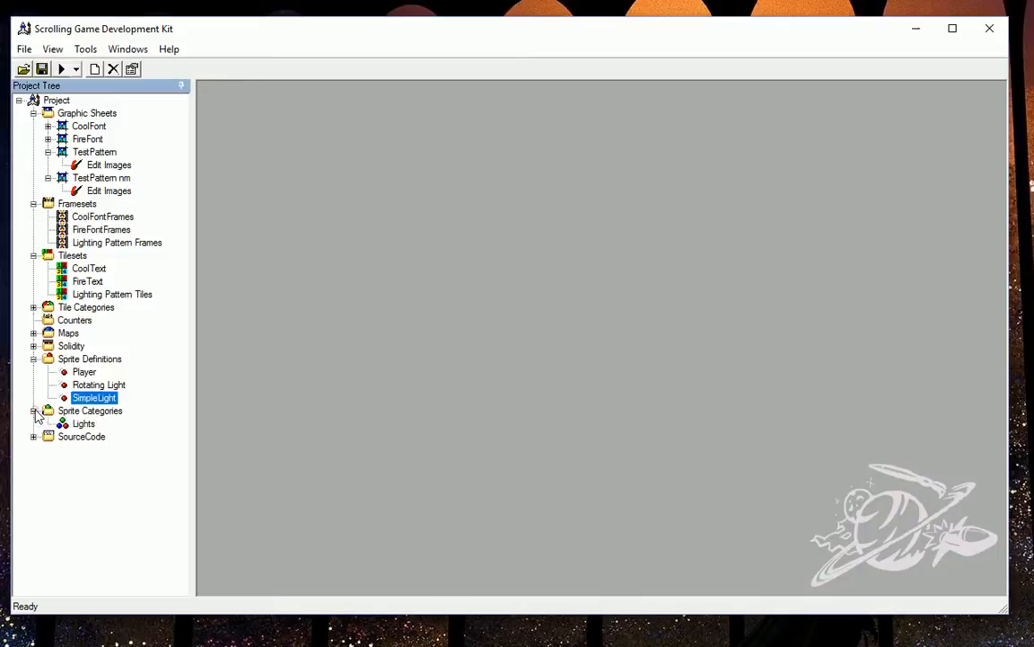
pyautogui.doubleClick(83, 424)
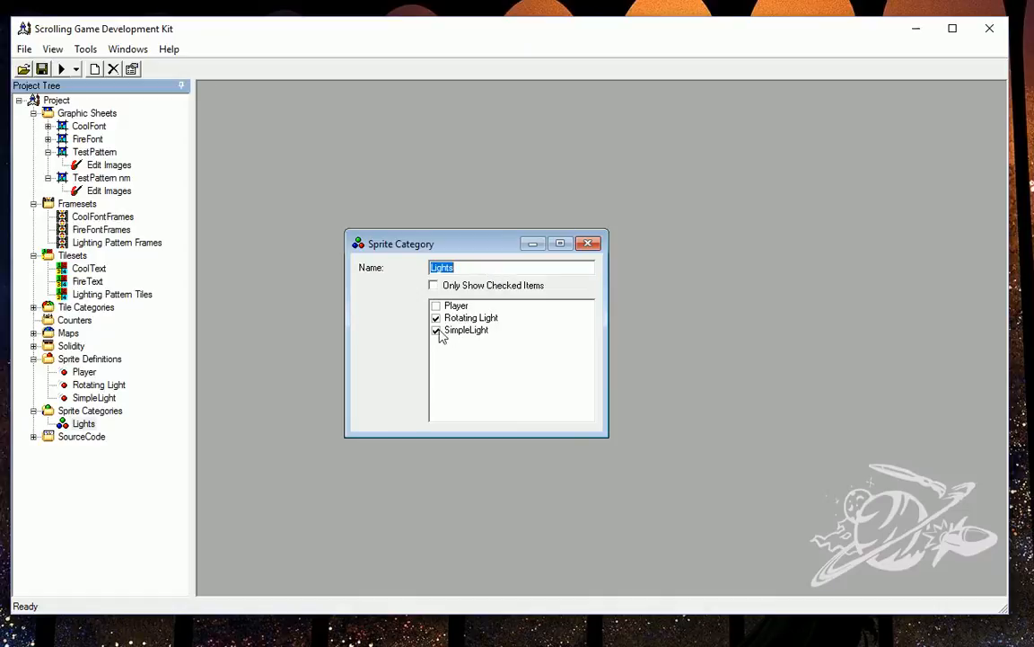
pyautogui.click(588, 244)
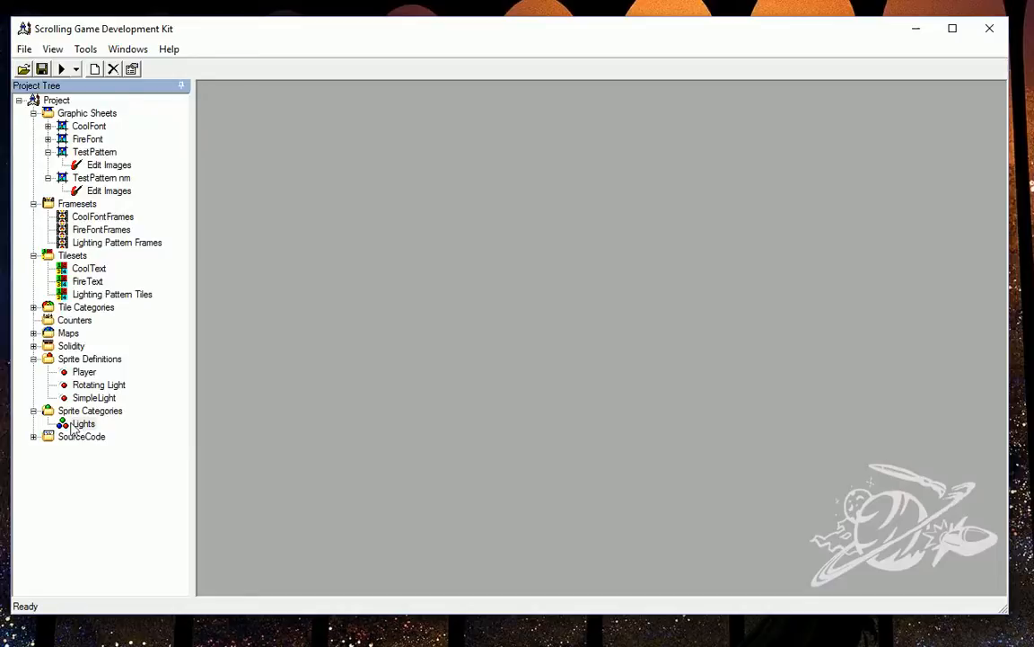
pyautogui.click(33, 438)
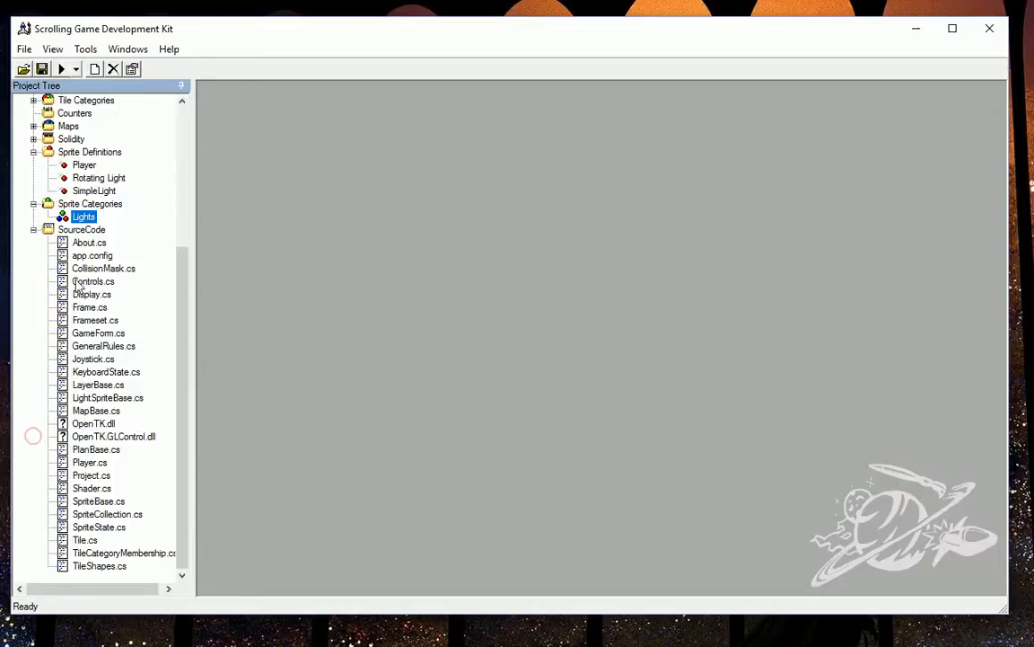
pyautogui.click(34, 228)
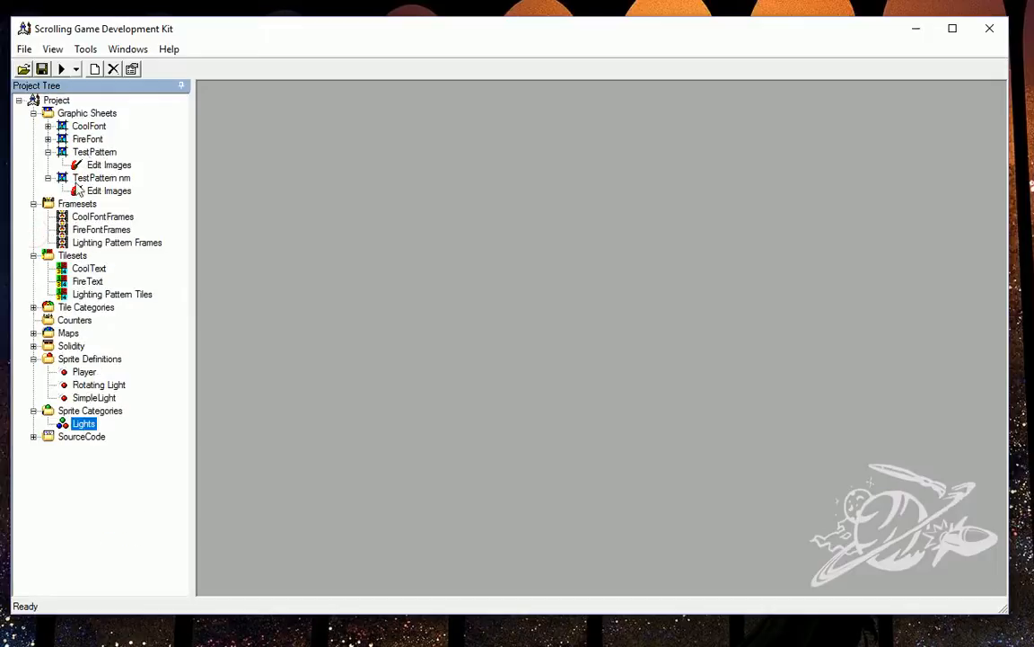
# Open the Walls layer of the Test Pattern map in its editor and look over the lit areas across the map.
pyautogui.click(34, 334)
pyautogui.click(48, 346)
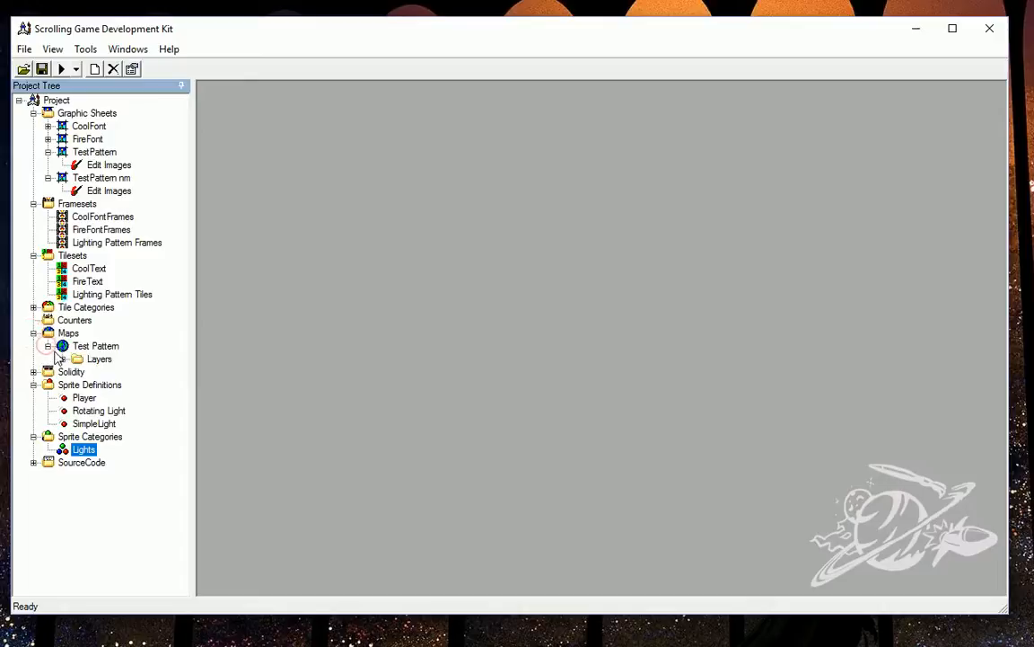
pyautogui.click(62, 359)
pyautogui.click(77, 410)
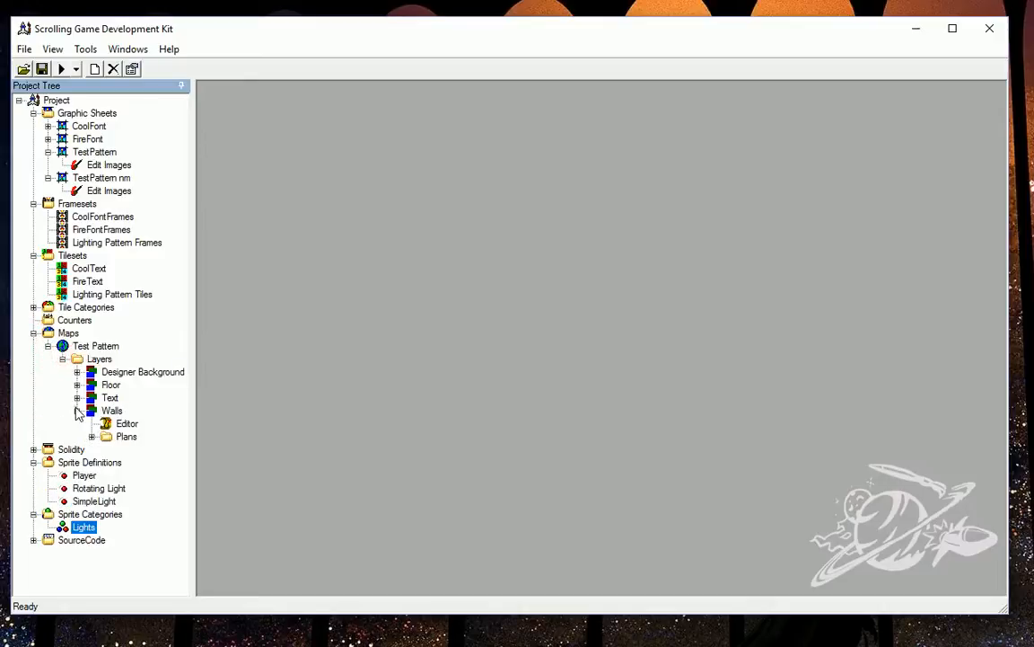
pyautogui.doubleClick(124, 423)
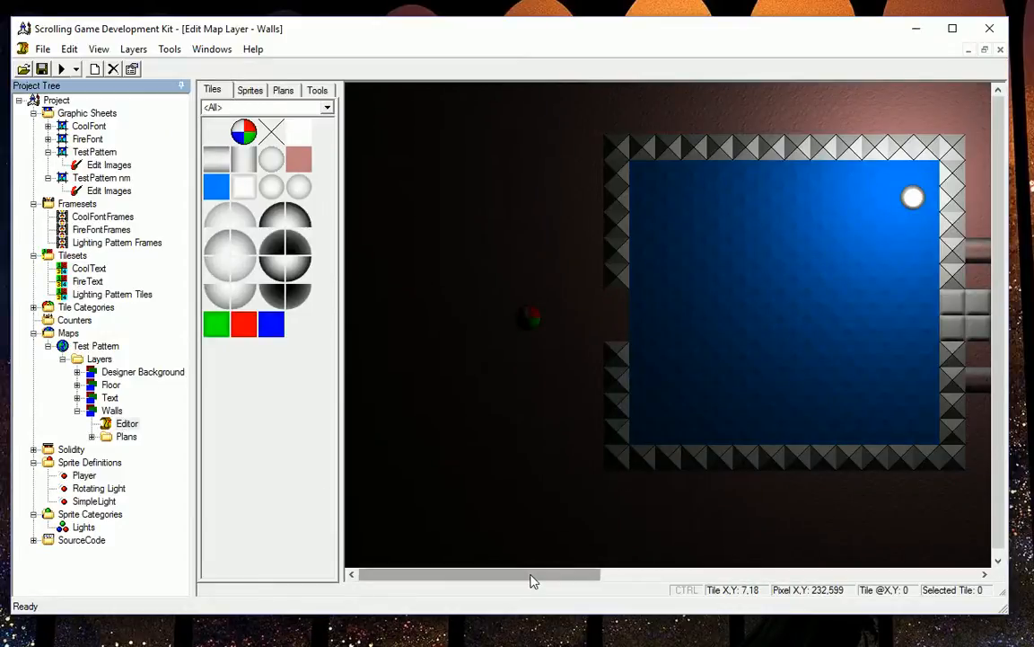
pyautogui.moveTo(530, 581); pyautogui.dragTo(891, 558)
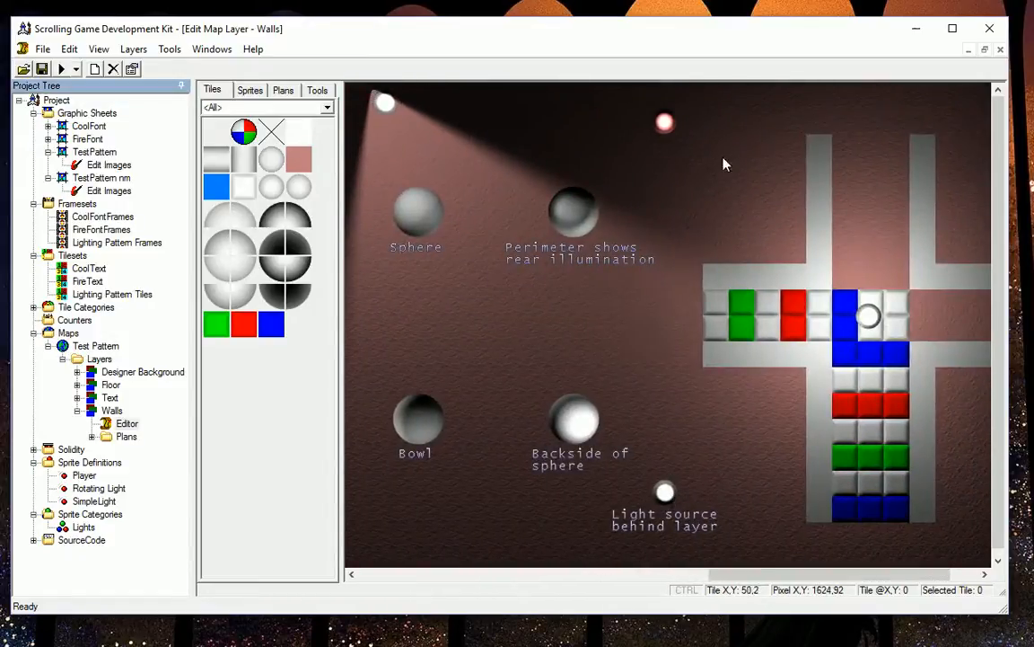
pyautogui.moveTo(741, 573); pyautogui.dragTo(525, 573)
pyautogui.moveTo(612, 576); pyautogui.dragTo(813, 550)
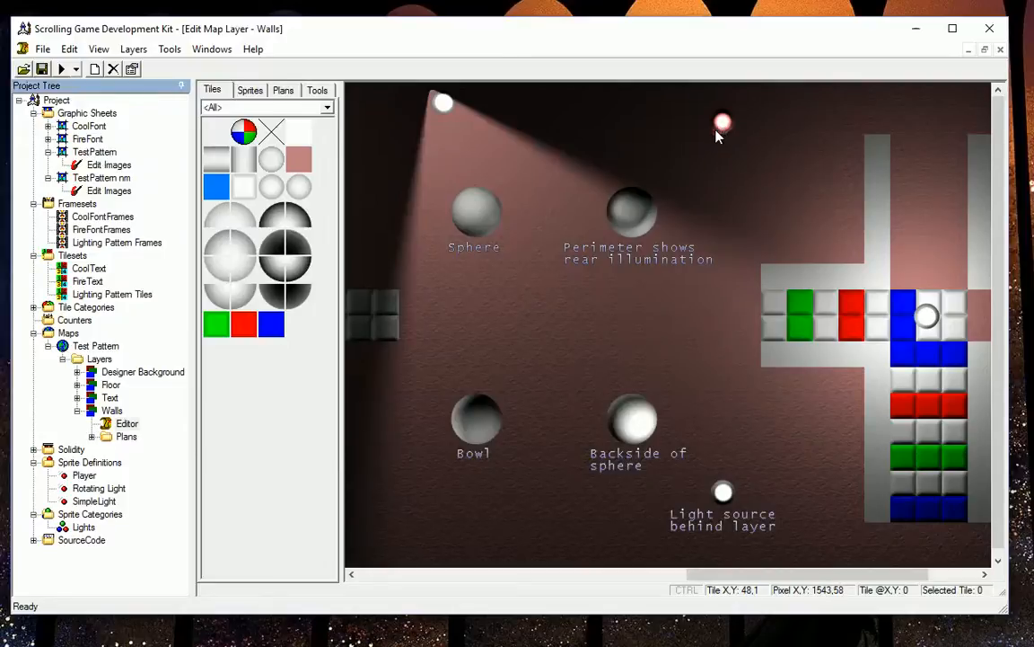
# Open the Shader.cs source file and search it for "max_lights".
pyautogui.click(34, 541)
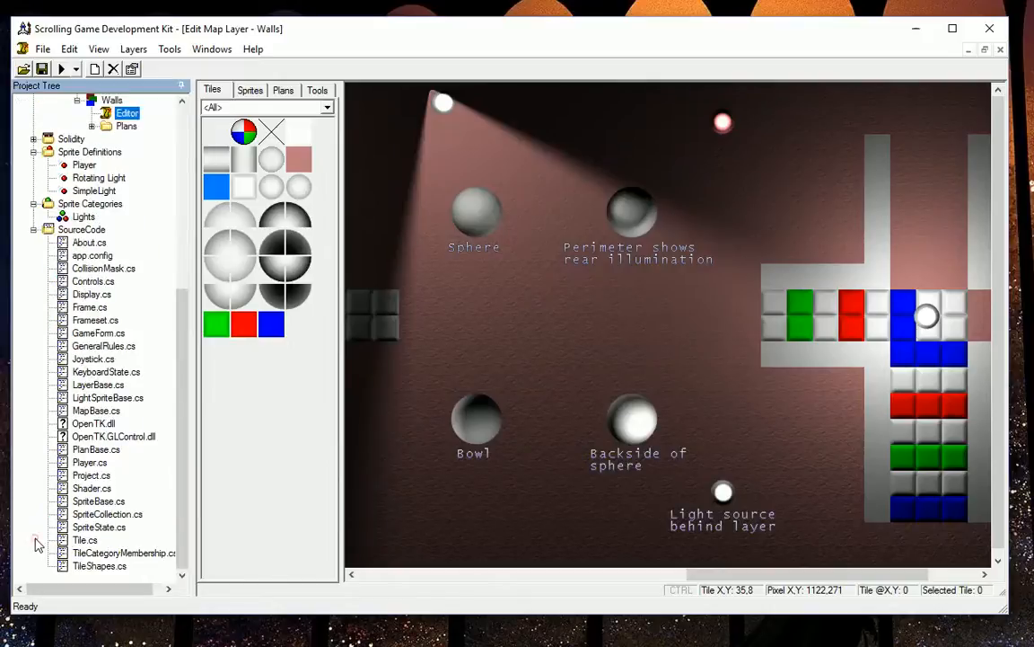
pyautogui.doubleClick(91, 488)
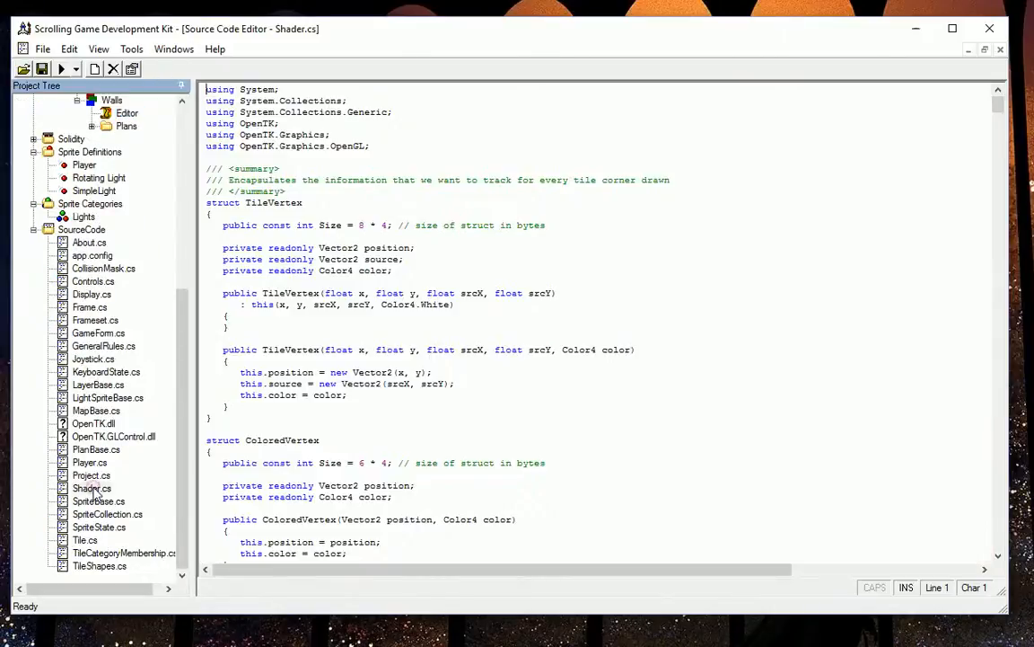
pyautogui.click(420, 330)
pyautogui.hotkey('ctrl', 'f')
pyautogui.write('max_lig')
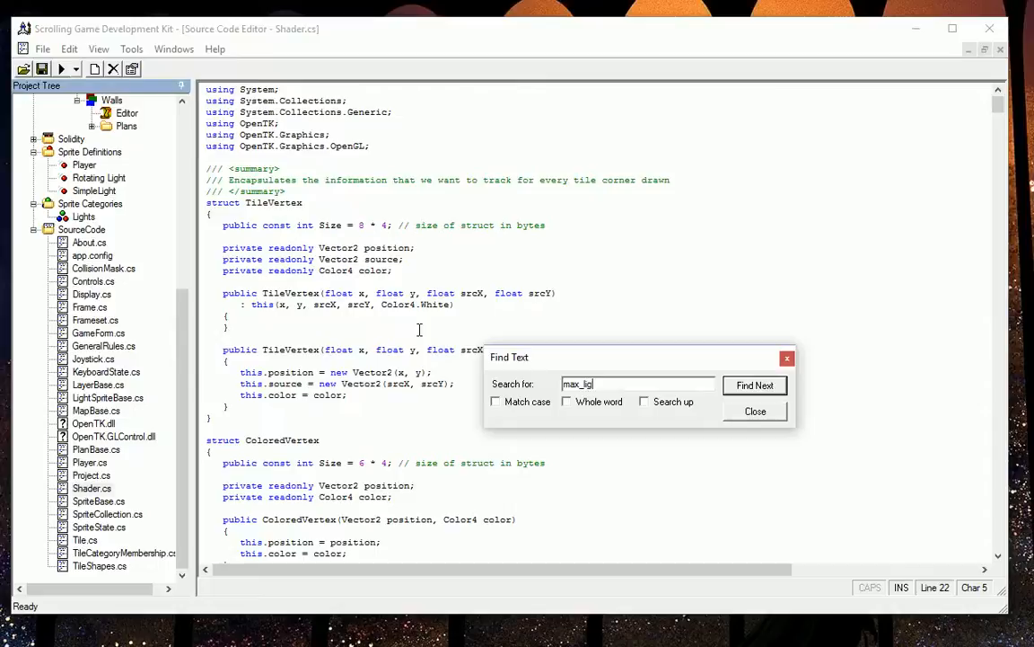
pyautogui.write('hts')
pyautogui.press('Return')
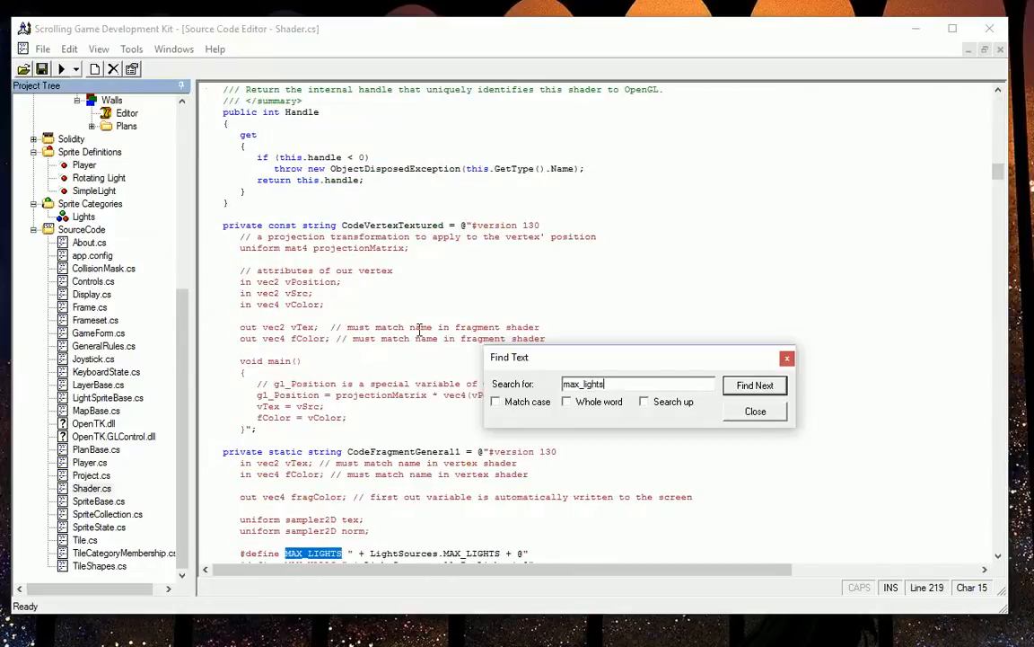
# Go through the remaining matches to the MAX_LIGHTS constant in the LightSources class, inspect its declaration, and close Shader.cs.
pyautogui.press('Escape')
pyautogui.press('F3')
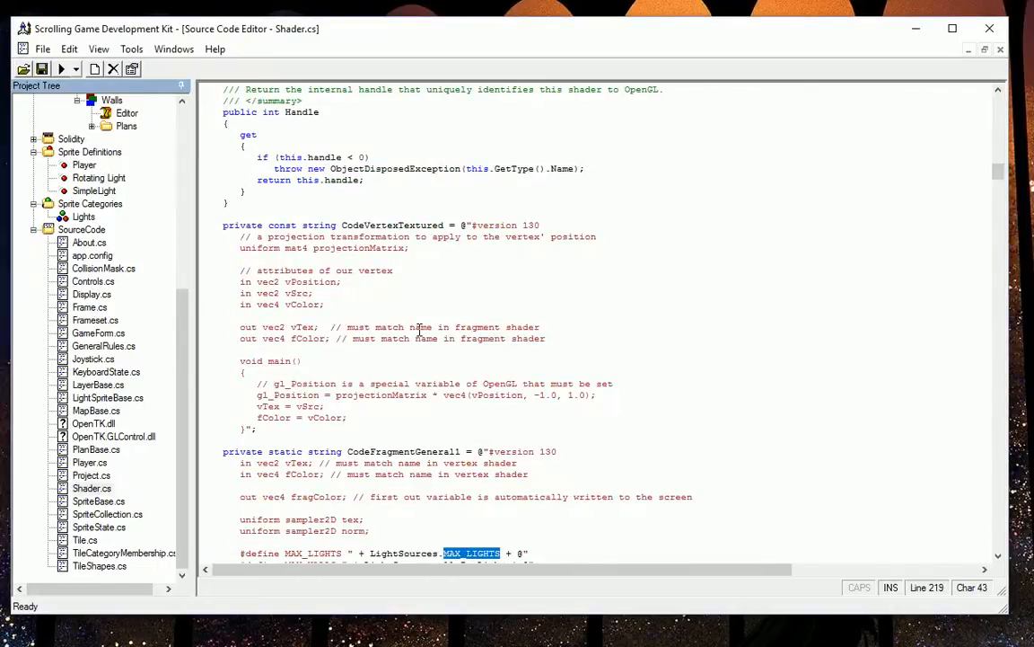
pyautogui.press('F3')
pyautogui.press('F3')
pyautogui.press('F3')
pyautogui.press('F3')
pyautogui.scroll(-3, 402, 473)
pyautogui.click(392, 452)
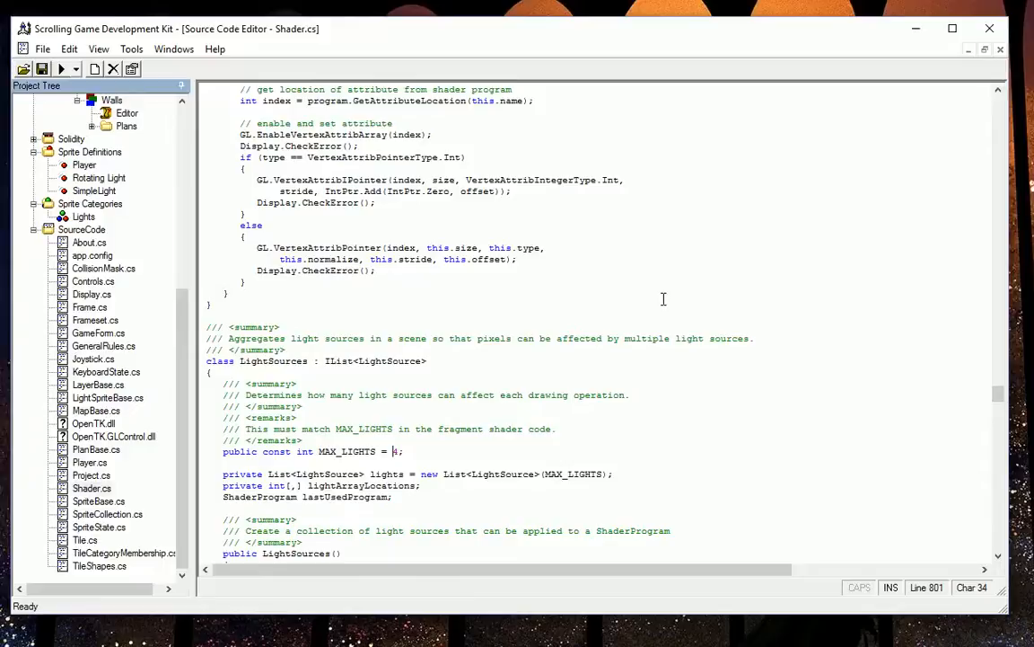
pyautogui.click(1002, 51)
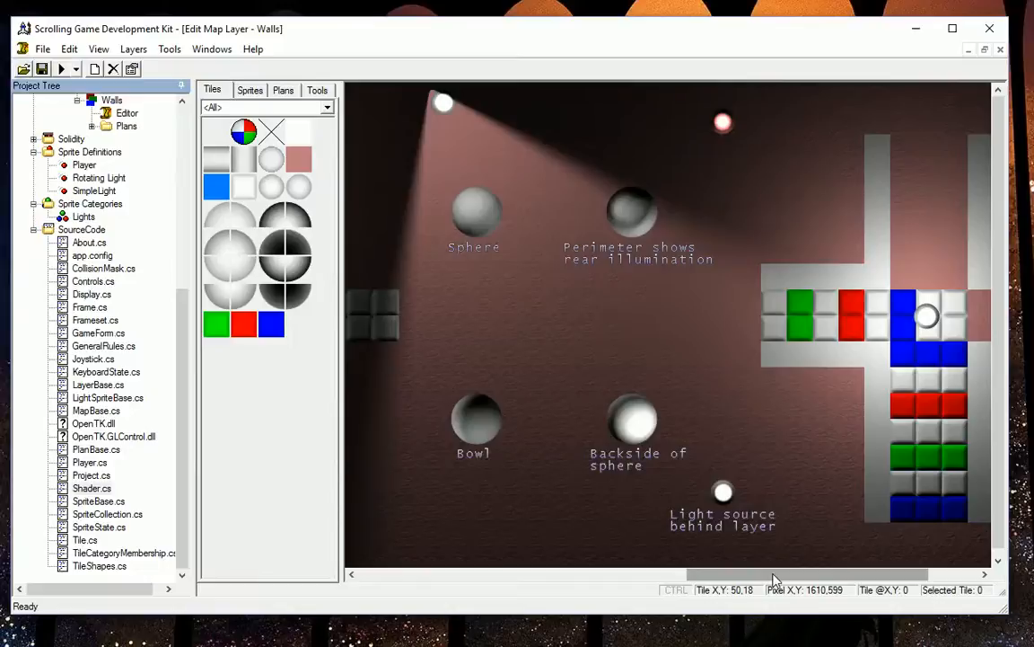
# Examine the Walls layer's lighting from the blue room to the sphere samples, and display the layer's plans.
pyautogui.moveTo(774, 580); pyautogui.dragTo(397, 561)
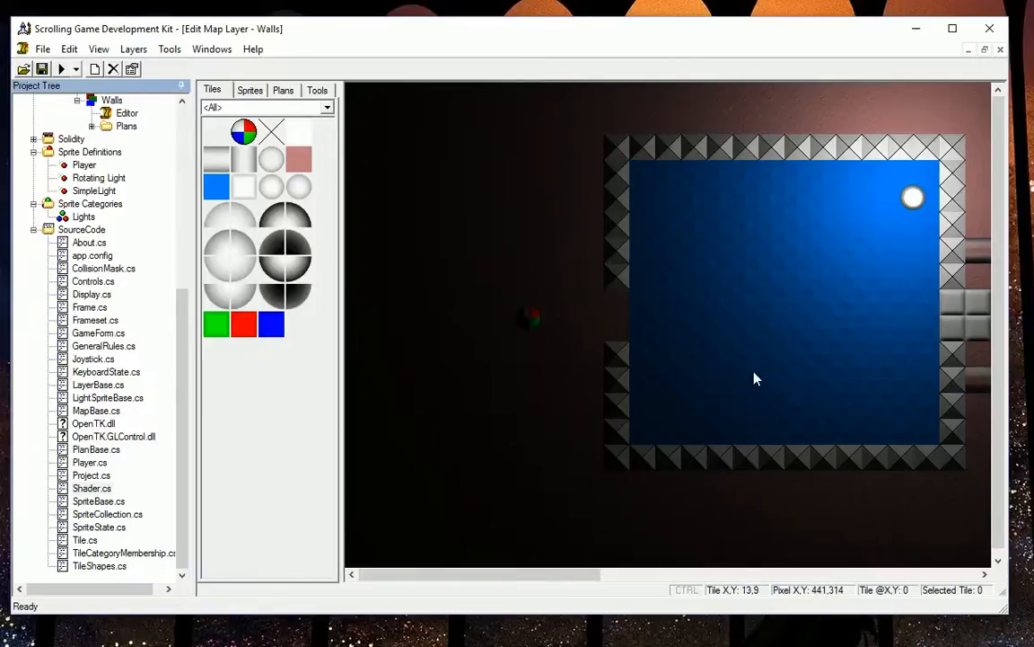
pyautogui.moveTo(554, 578); pyautogui.dragTo(633, 578)
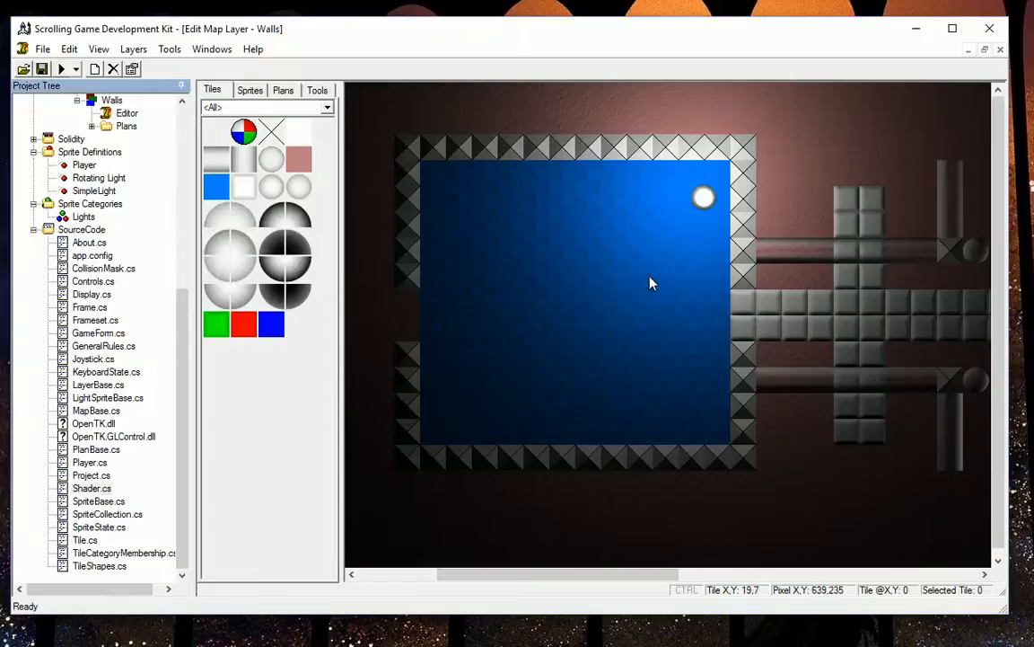
pyautogui.moveTo(577, 575); pyautogui.dragTo(638, 586)
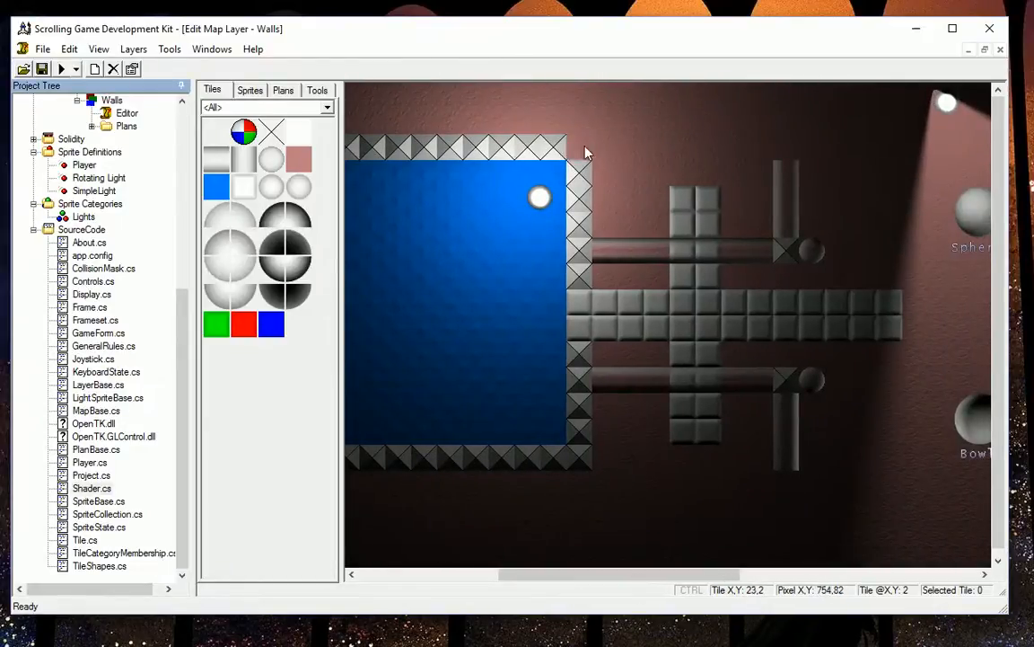
pyautogui.moveTo(645, 584); pyautogui.dragTo(785, 576)
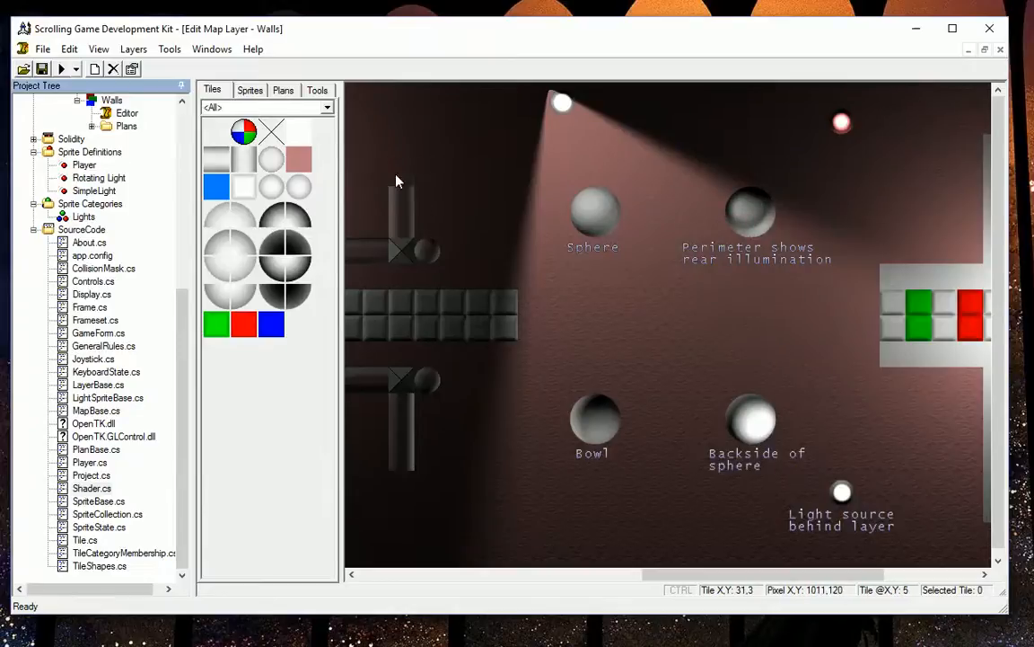
pyautogui.click(283, 90)
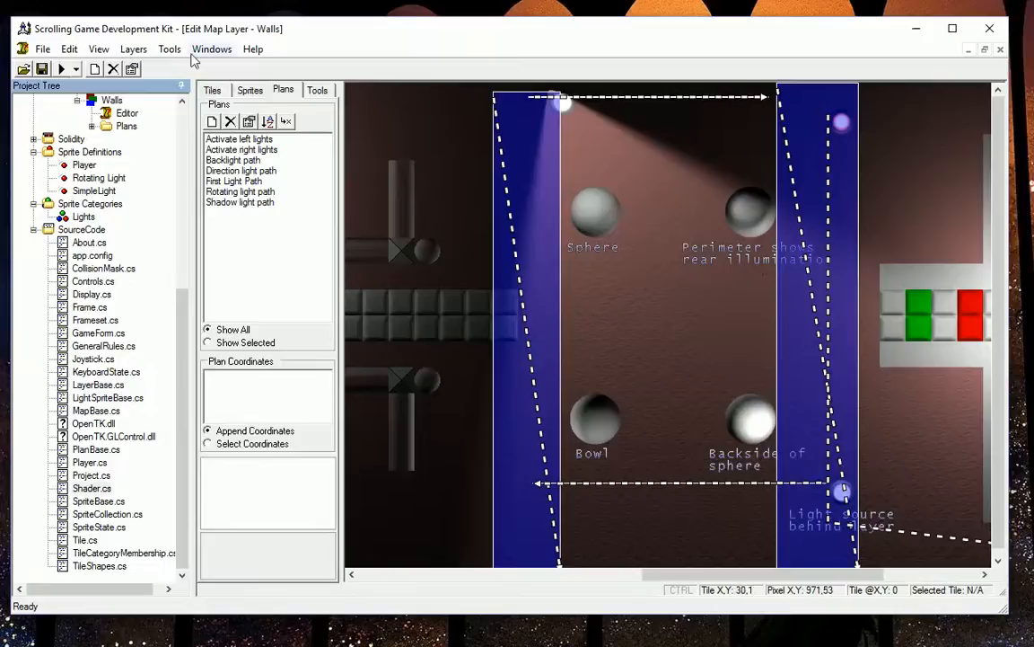
# List the Walls layer's sprites and compare the lighting around the coloured blocks with that in the blue room.
pyautogui.click(252, 93)
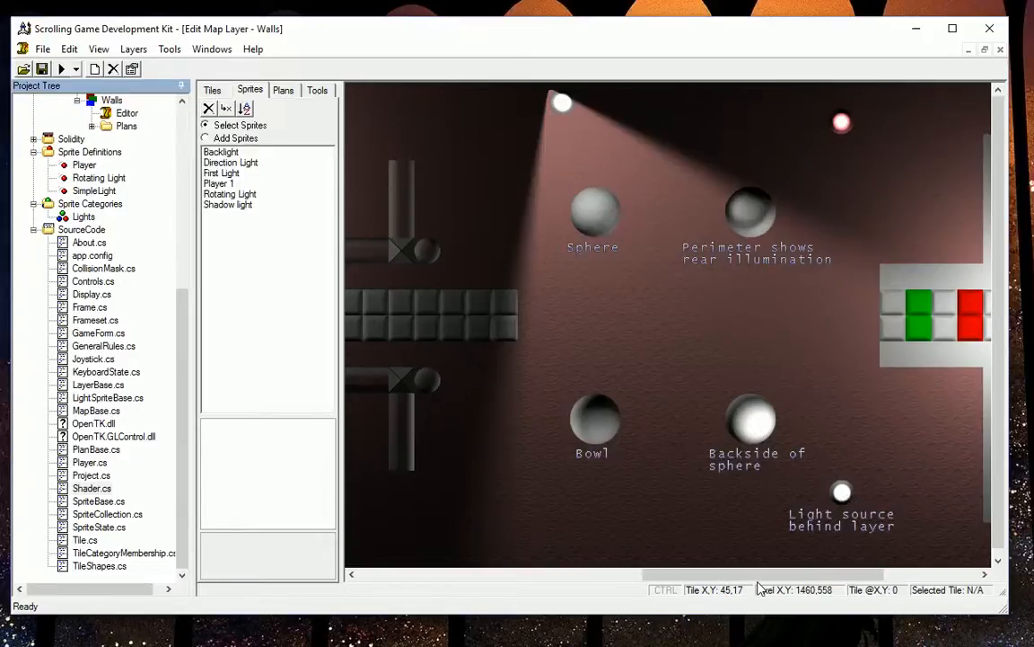
pyautogui.moveTo(756, 577); pyautogui.dragTo(840, 577)
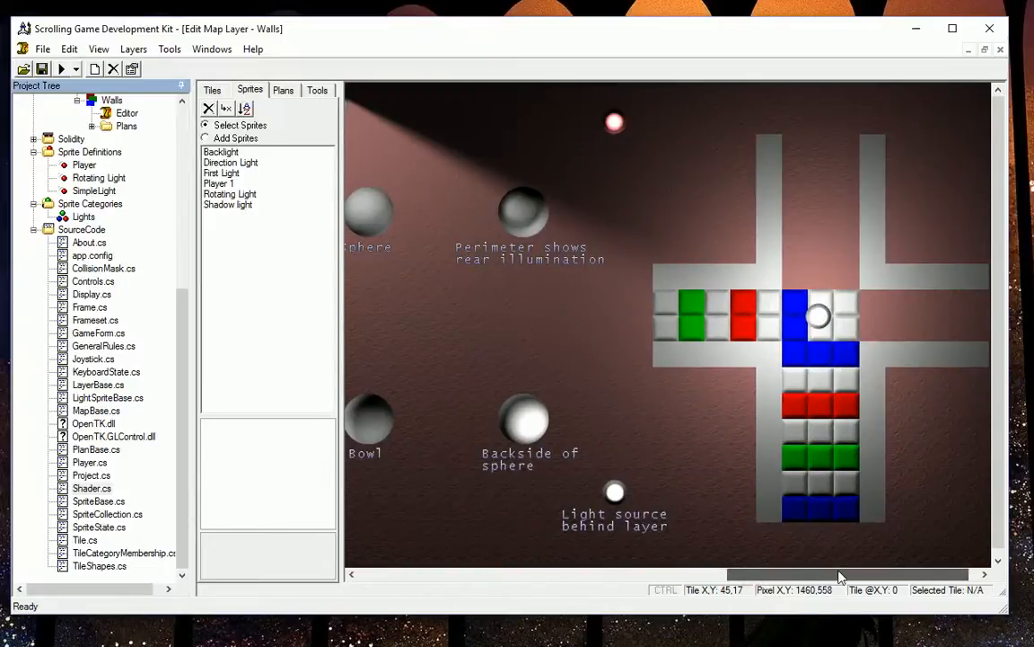
pyautogui.moveTo(840, 576); pyautogui.dragTo(590, 536)
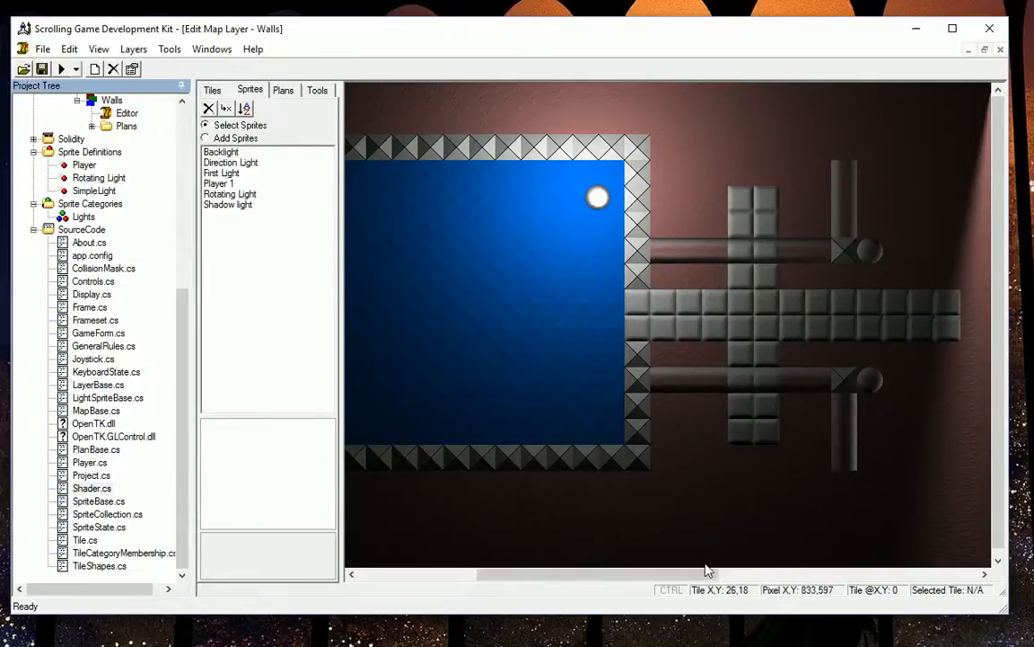
pyautogui.moveTo(692, 583); pyautogui.dragTo(714, 583)
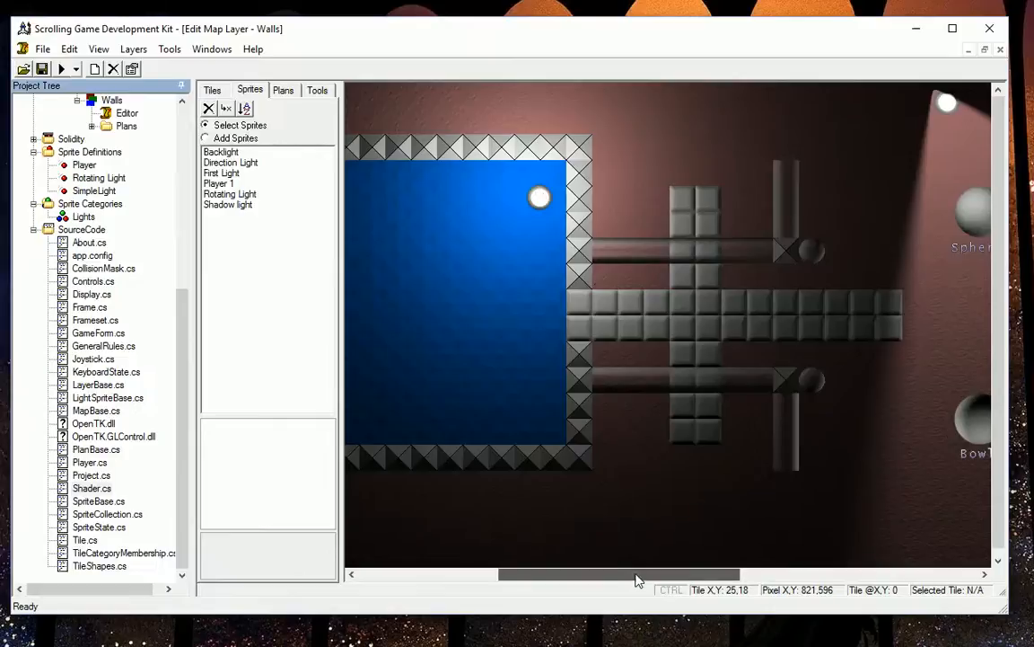
pyautogui.moveTo(637, 575); pyautogui.dragTo(590, 343)
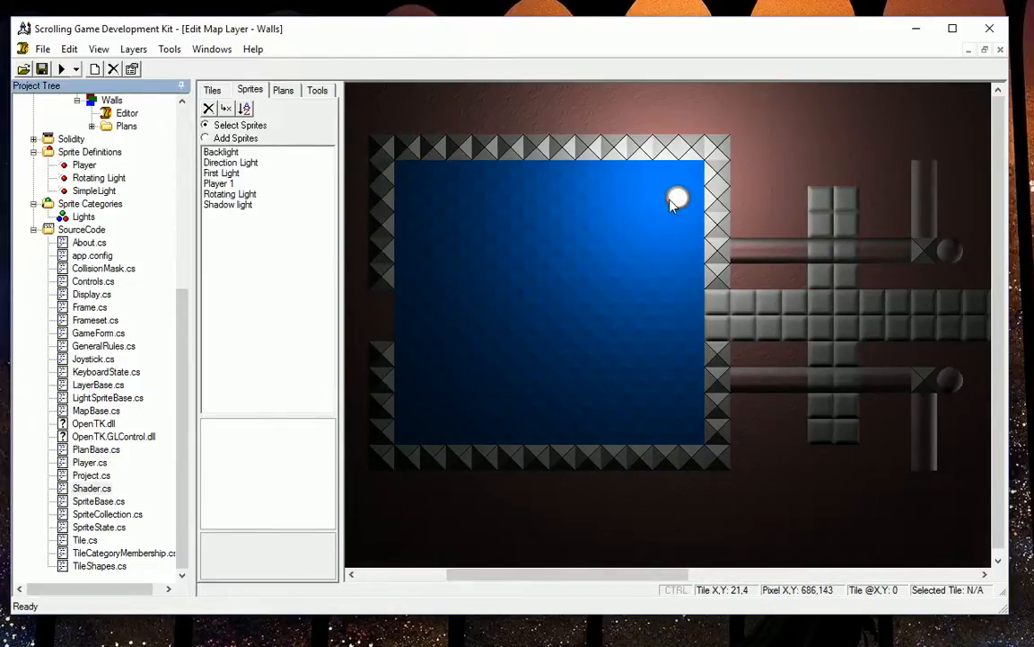
pyautogui.moveTo(631, 575); pyautogui.dragTo(577, 575)
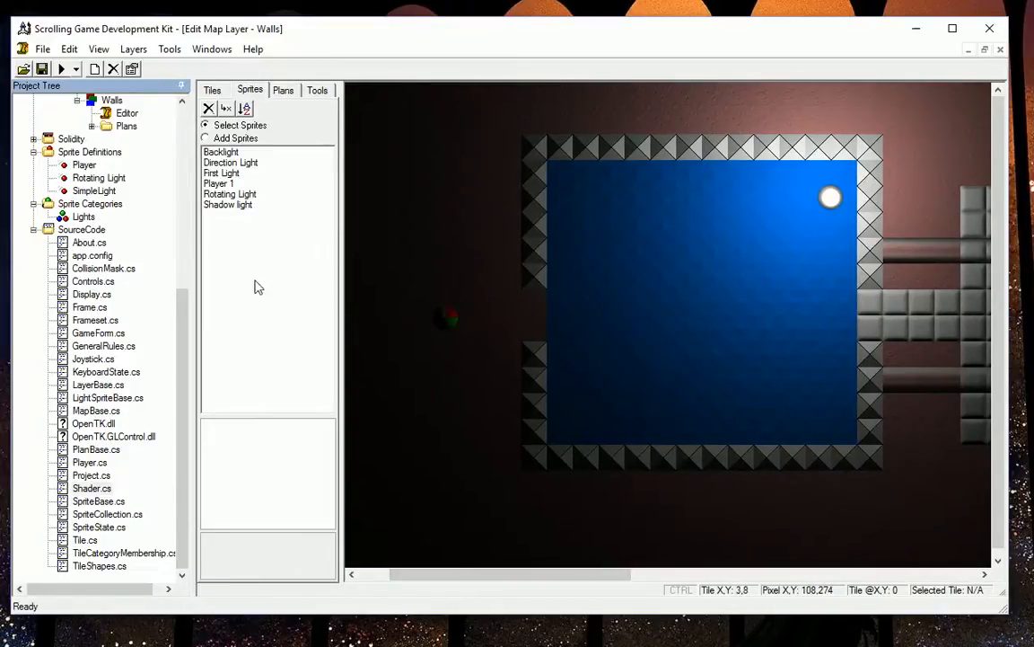
# Open the TestPattern nm images, enlarge the Cell Manager to inspect cells #16 and #17, and close the graphics editor.
pyautogui.click(180, 222)
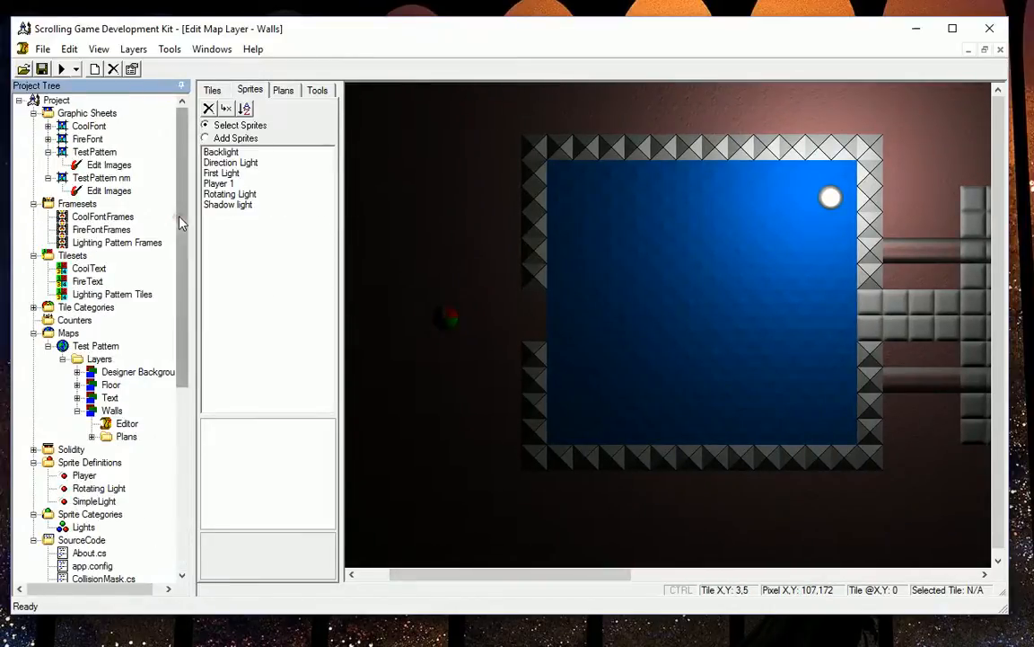
pyautogui.doubleClick(79, 191)
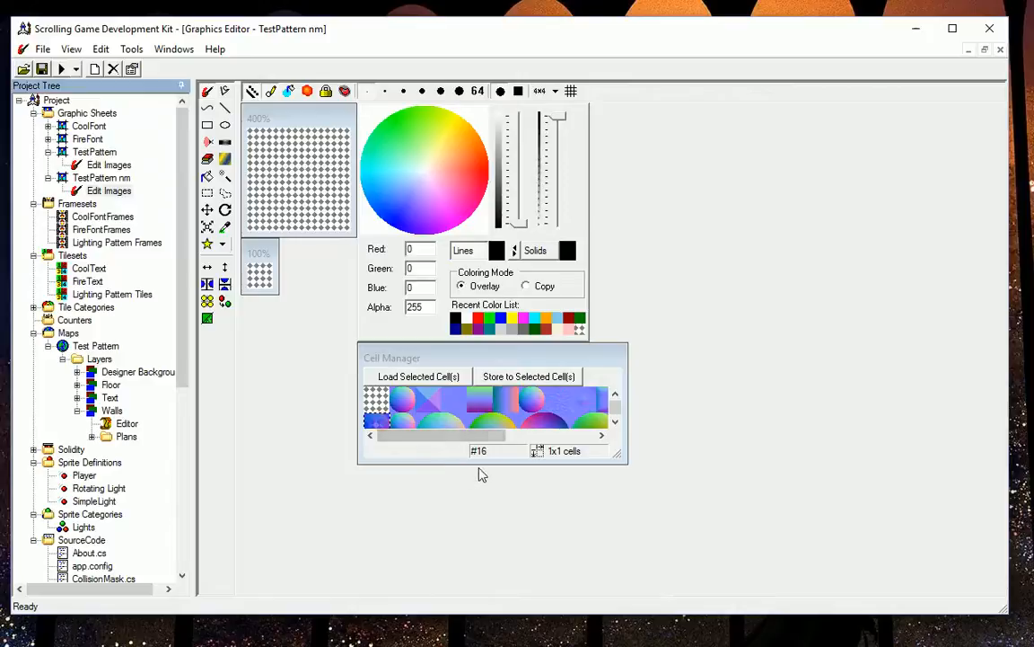
pyautogui.moveTo(476, 449); pyautogui.dragTo(462, 503)
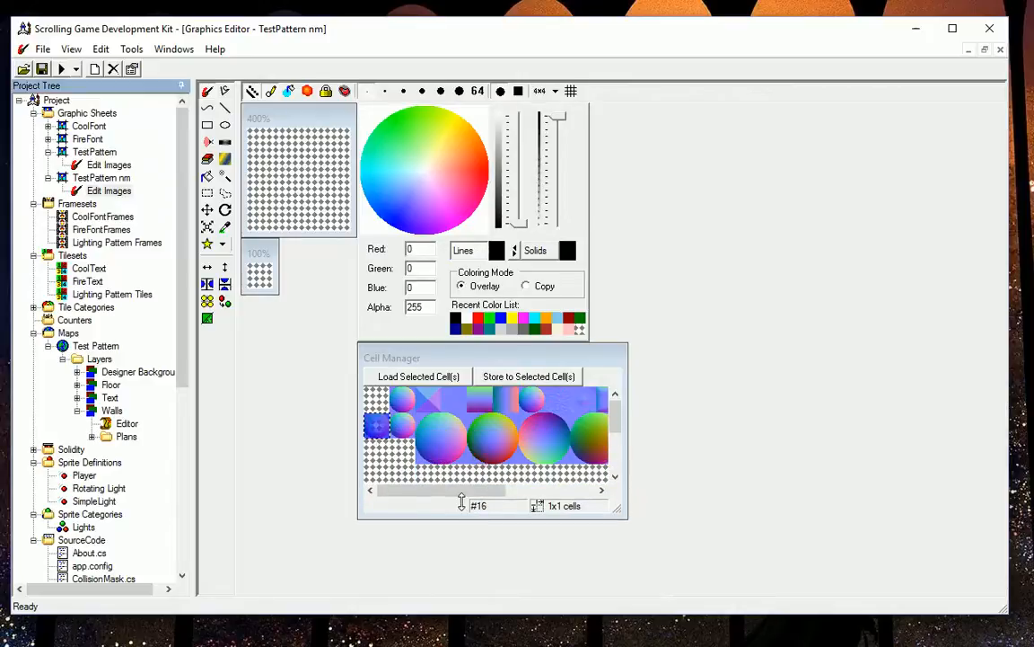
pyautogui.click(400, 431)
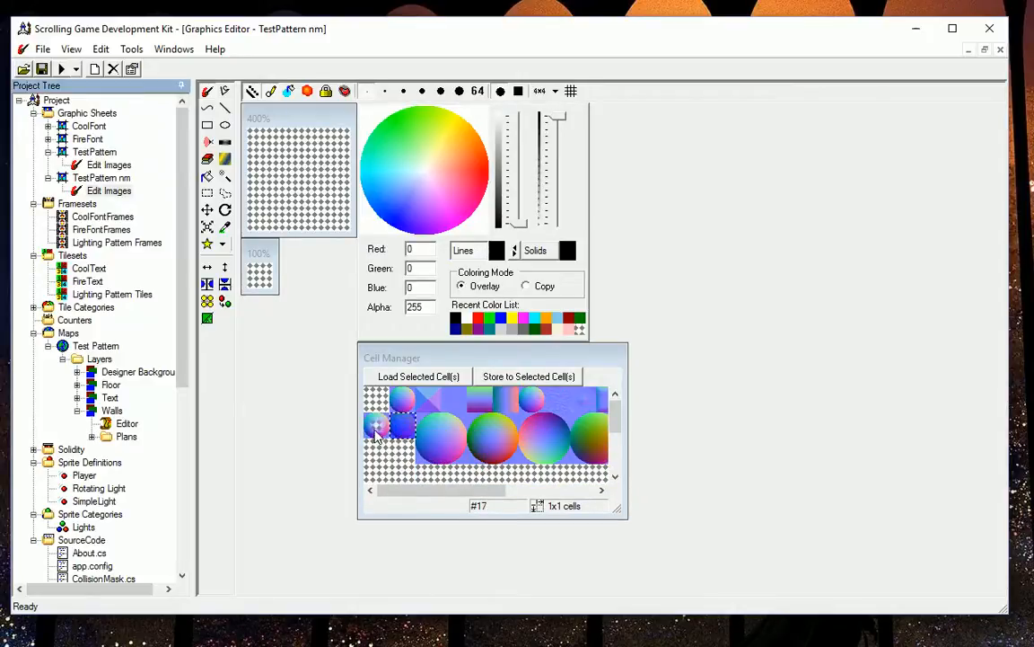
pyautogui.click(376, 426)
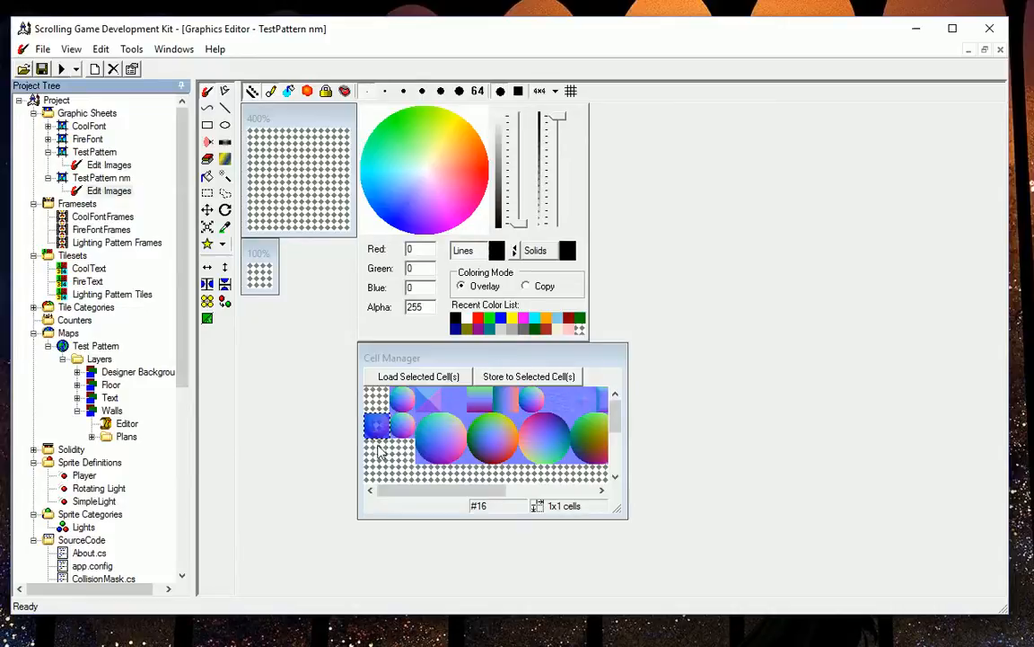
pyautogui.moveTo(378, 431); pyautogui.dragTo(402, 427)
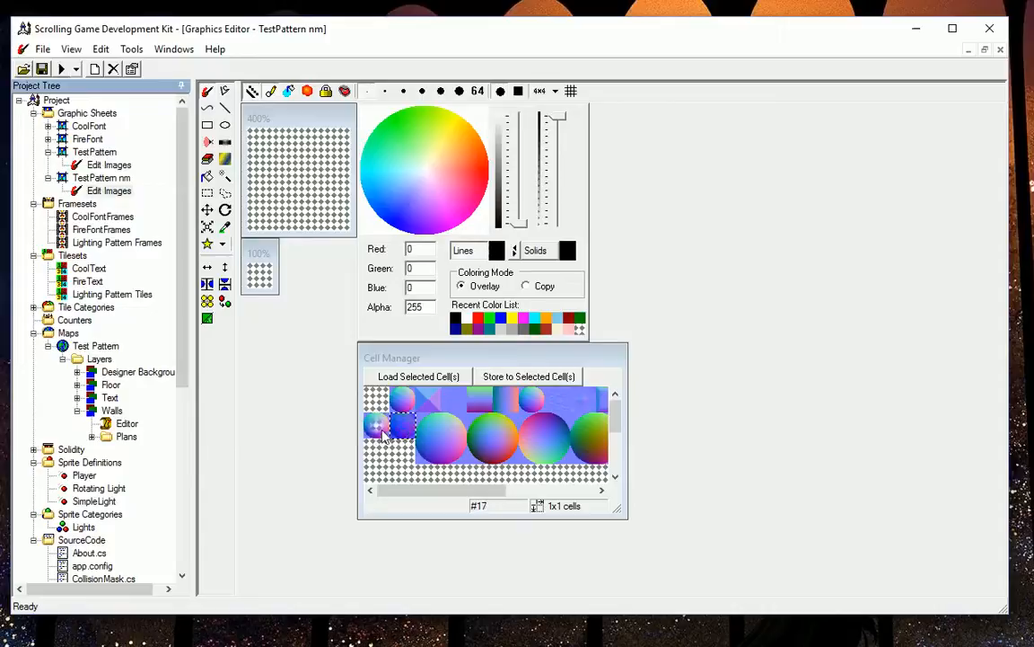
pyautogui.click(377, 431)
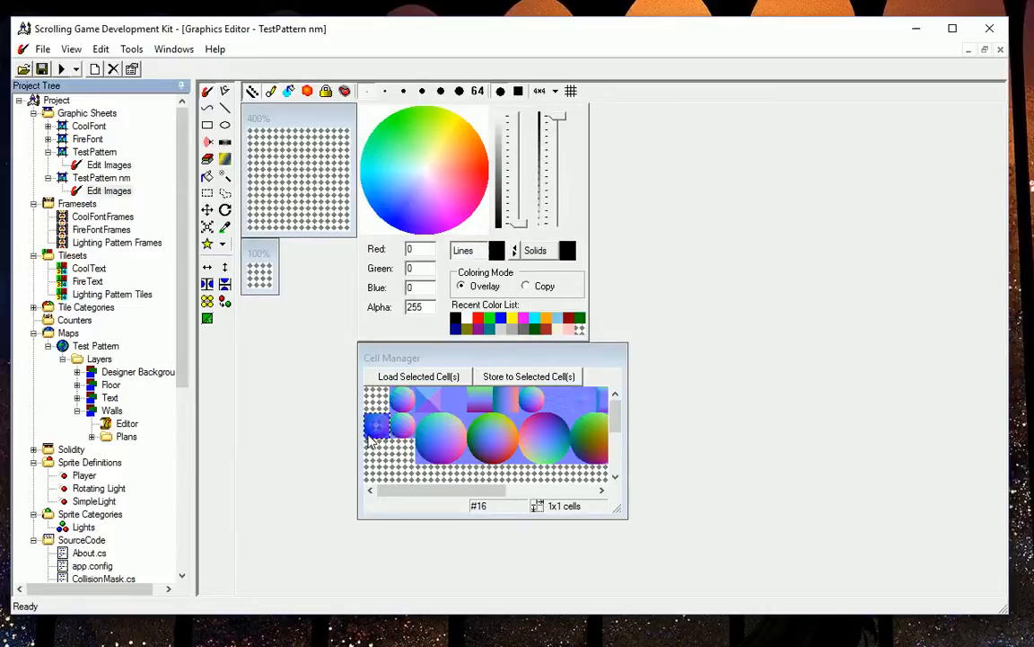
pyautogui.click(1001, 50)
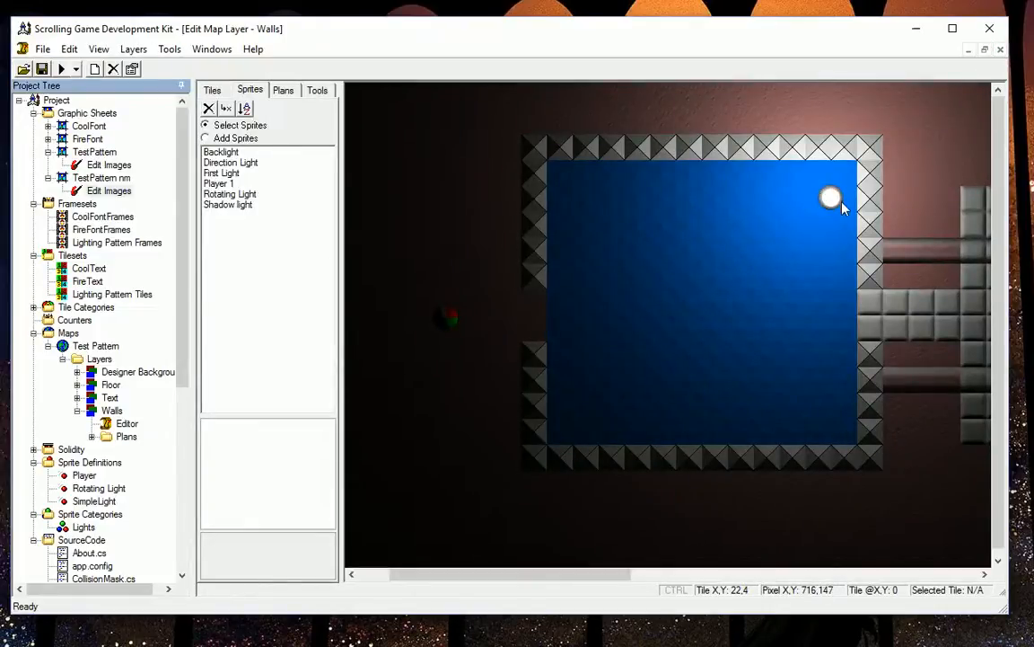
# Deactivate the Shadow light sprite among the coloured blocks by setting its Active property to False.
pyautogui.moveTo(567, 582); pyautogui.dragTo(688, 579)
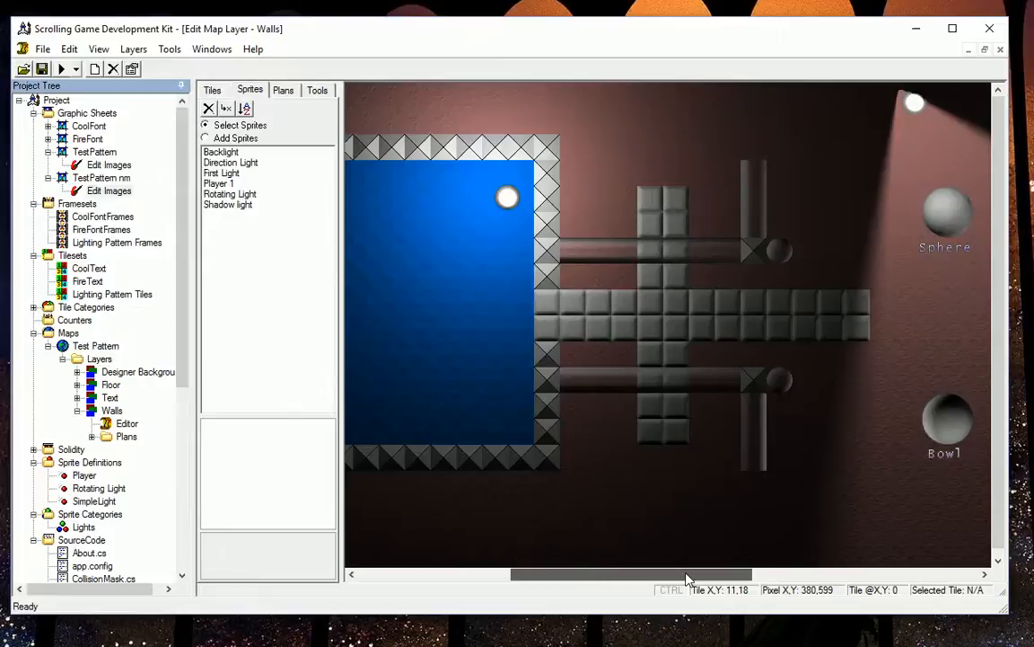
pyautogui.moveTo(688, 580); pyautogui.dragTo(912, 577)
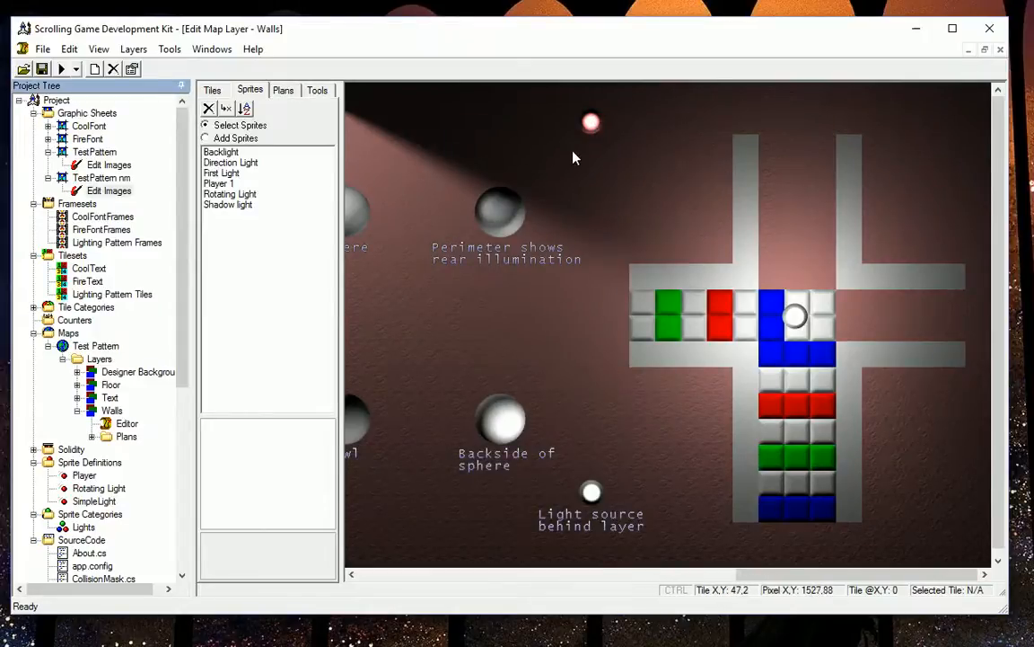
pyautogui.click(592, 123)
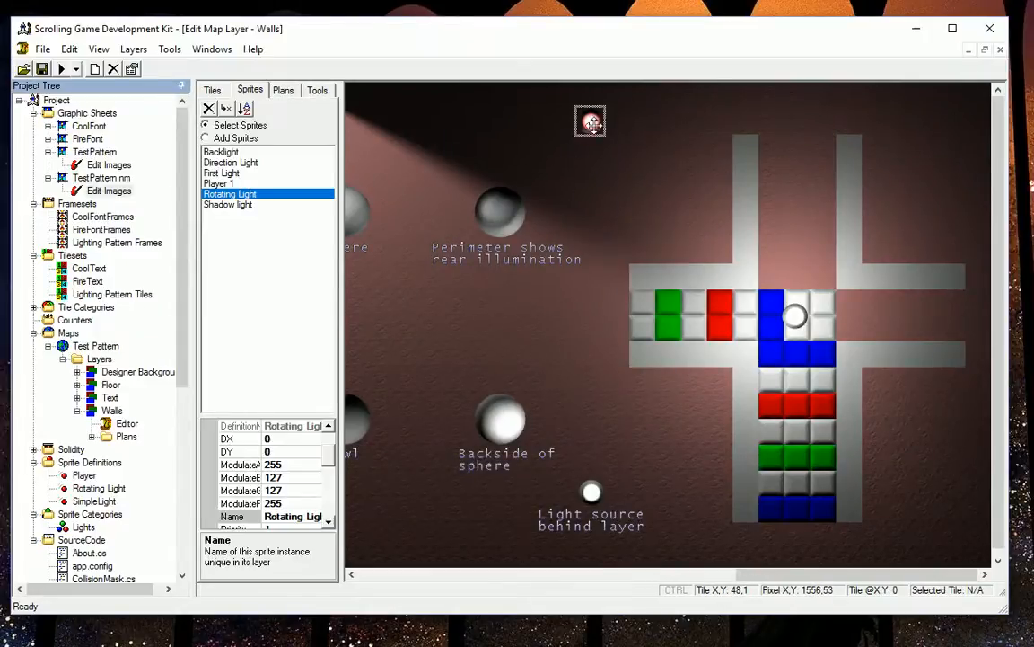
pyautogui.click(795, 317)
pyautogui.moveTo(329, 455); pyautogui.dragTo(329, 440)
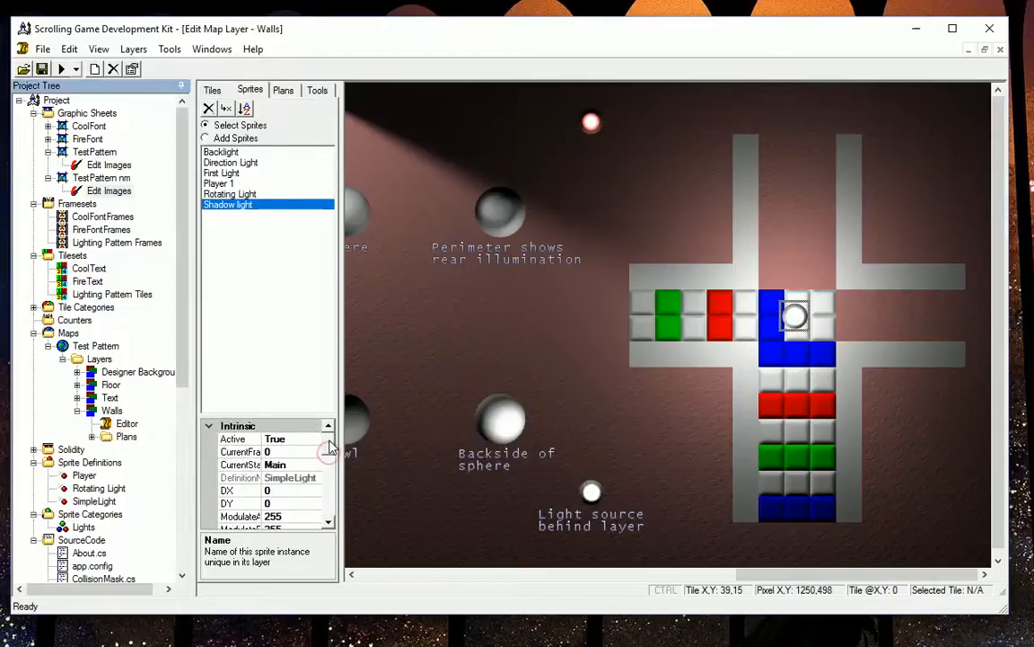
pyautogui.doubleClick(275, 439)
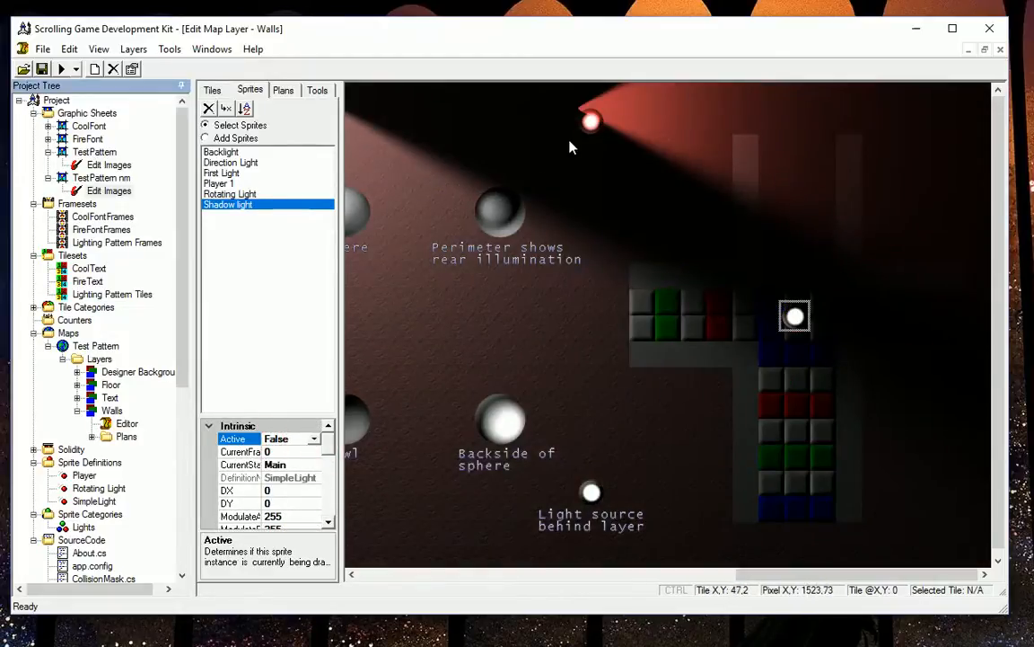
# Examine the Rotating Light sprite's alpha, blue, green and red modulation properties and their descriptions.
pyautogui.click(588, 124)
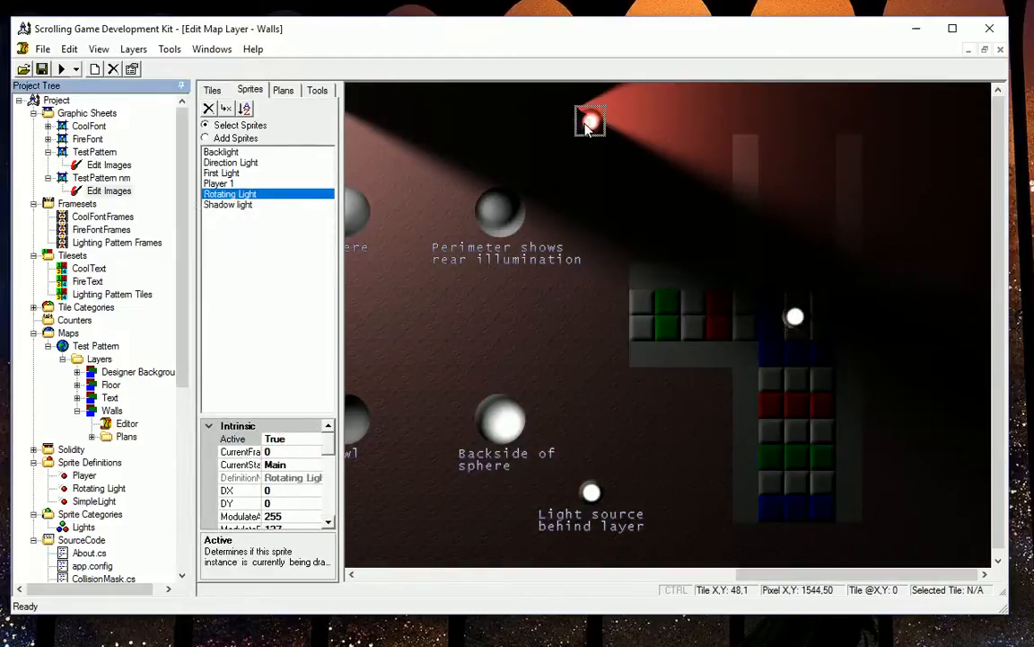
pyautogui.click(327, 457)
pyautogui.moveTo(327, 455); pyautogui.dragTo(328, 465)
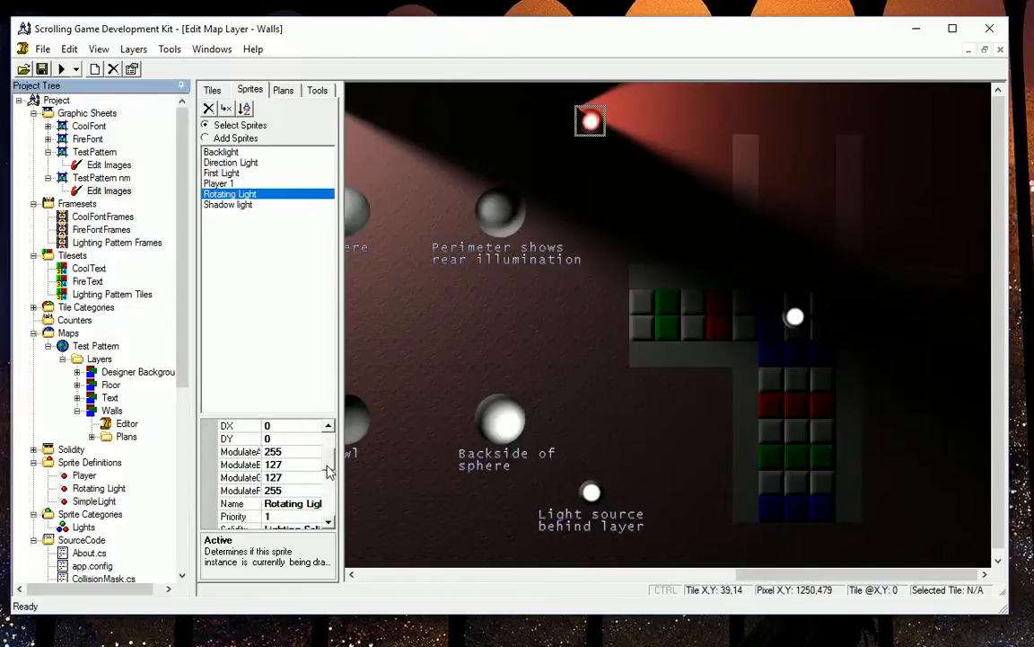
pyautogui.click(246, 451)
pyautogui.click(245, 465)
pyautogui.click(246, 477)
pyautogui.click(246, 490)
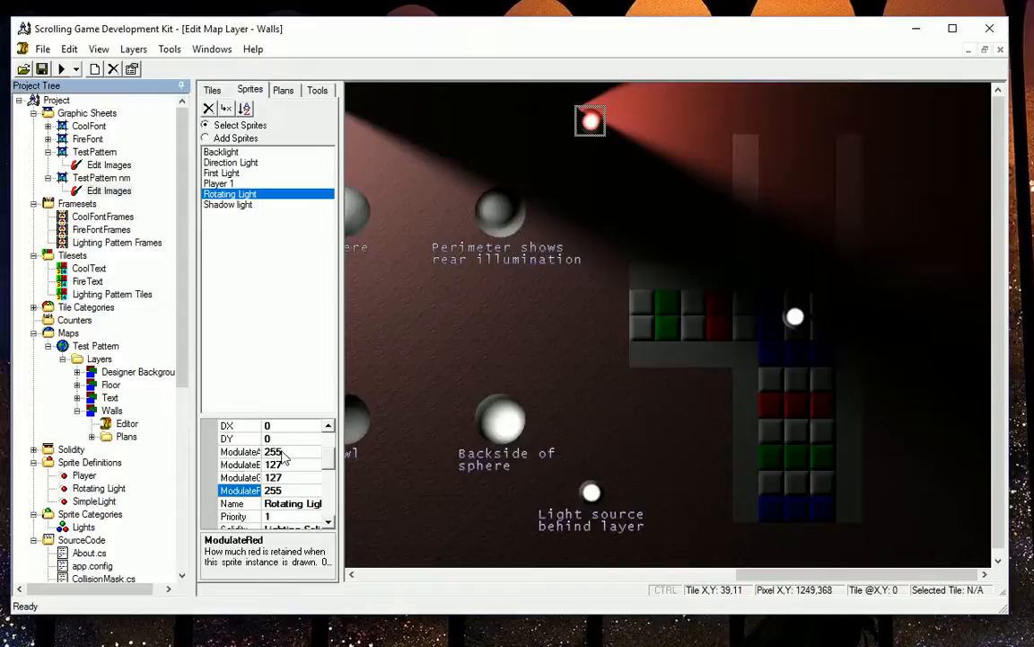
pyautogui.click(245, 464)
pyautogui.click(246, 477)
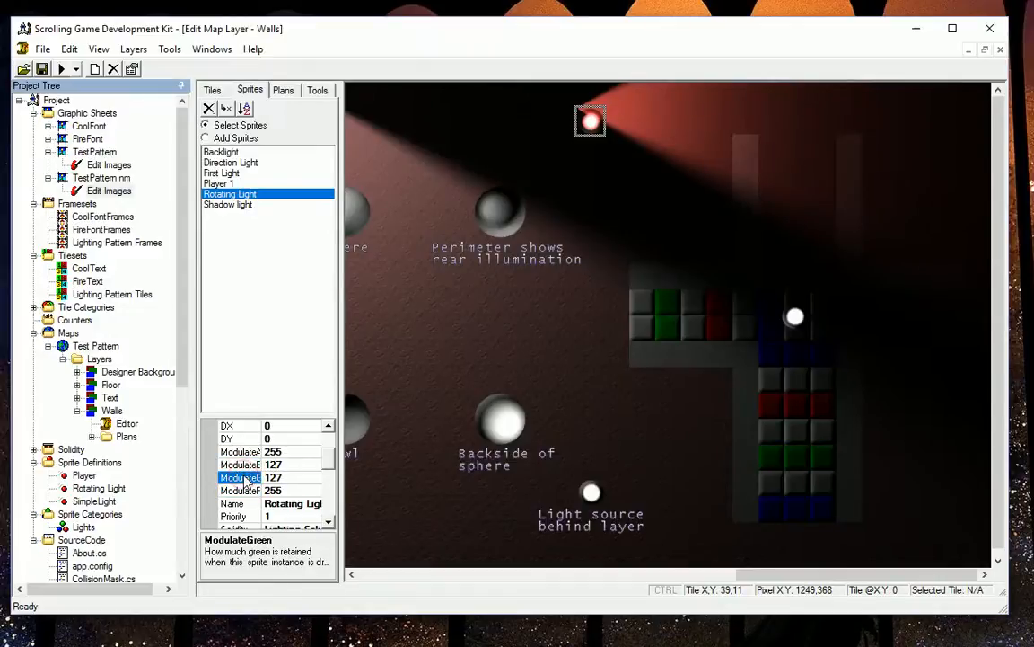
pyautogui.click(246, 490)
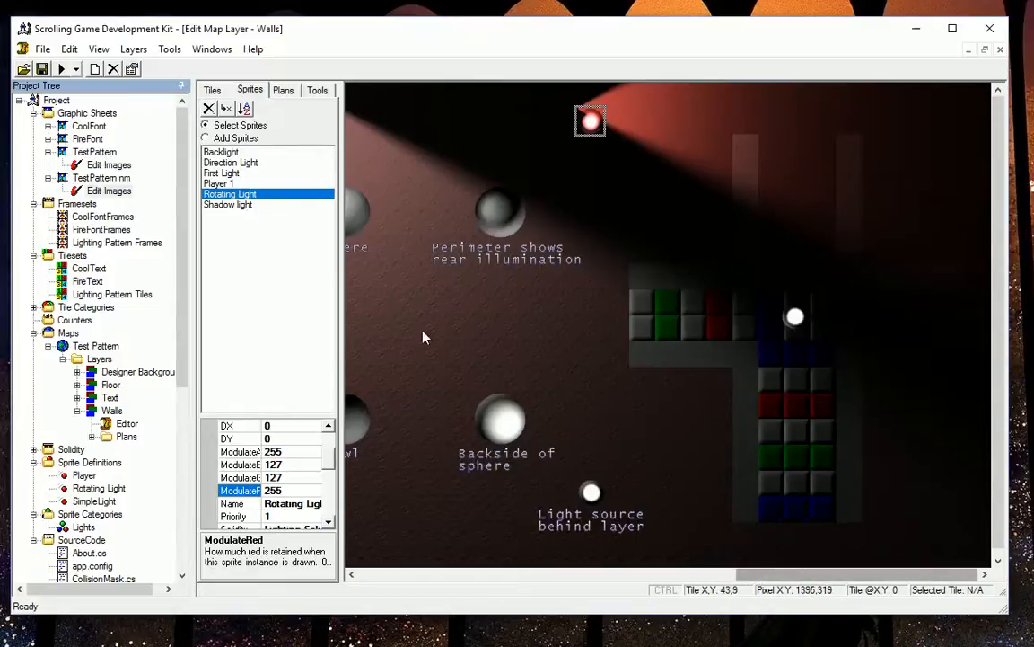
pyautogui.scroll(3, 310, 463)
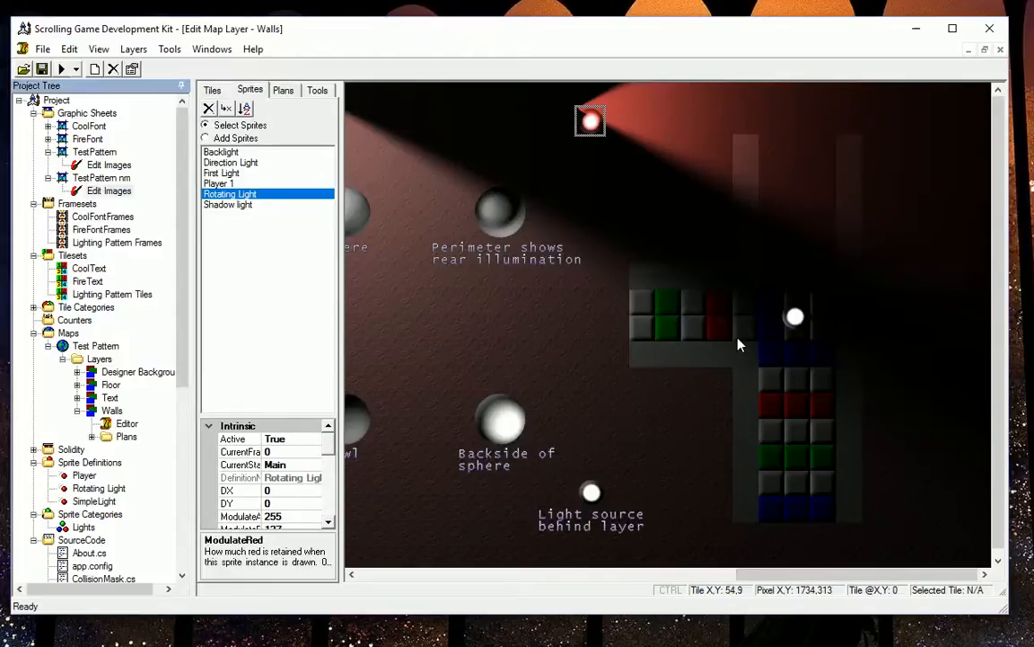
# Reactivate the Shadow light sprite by setting its Active property to True.
pyautogui.click(794, 323)
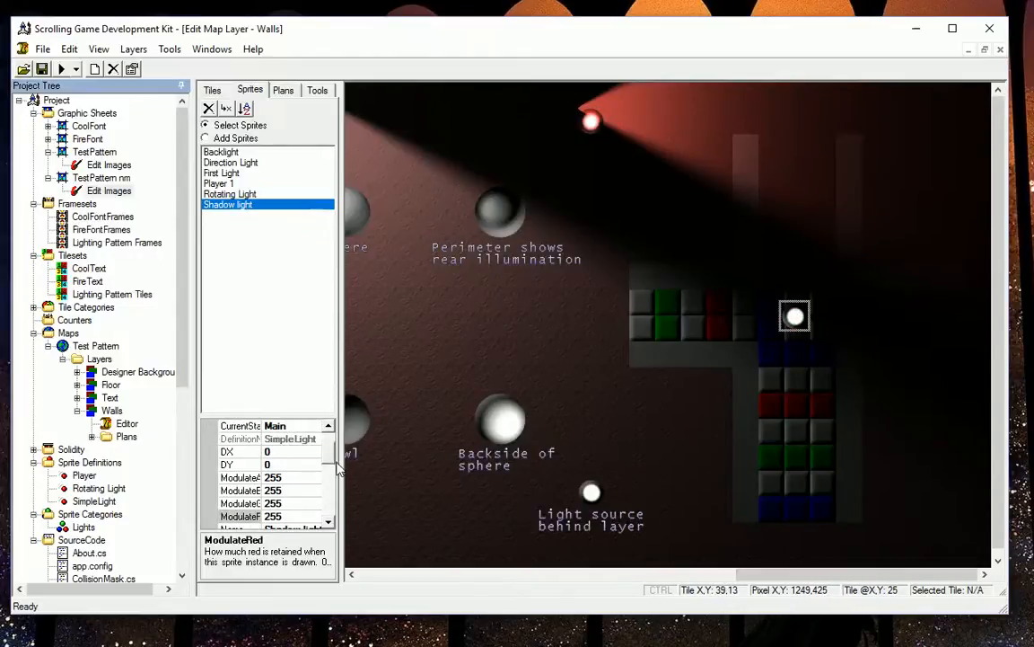
pyautogui.scroll(1, 330, 453)
pyautogui.scroll(1, 324, 449)
pyautogui.doubleClick(285, 438)
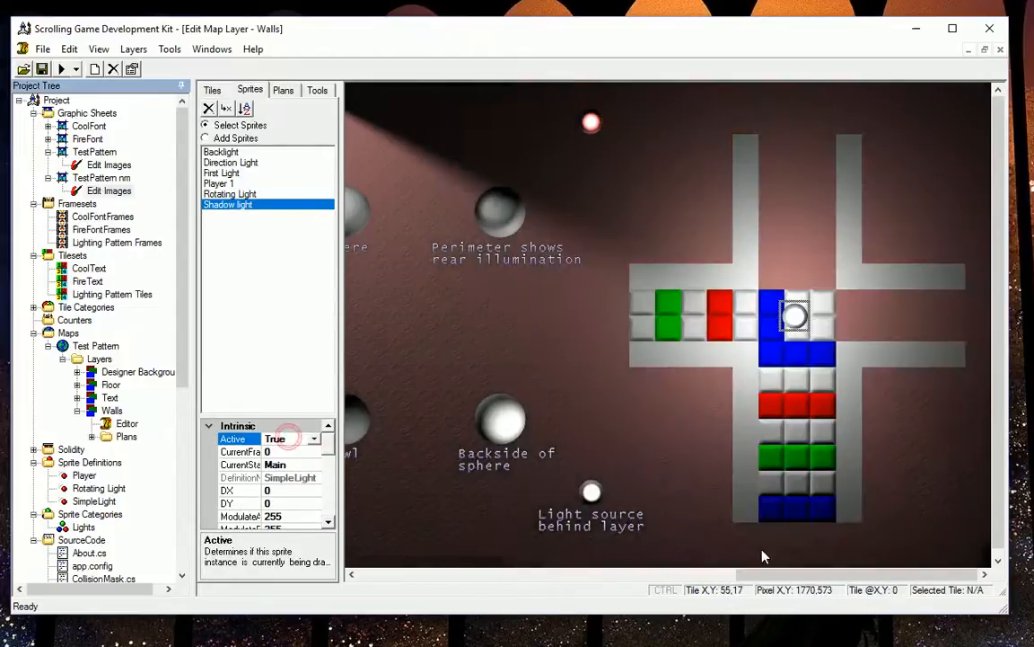
# Examine LightAimX and LightAimY on the Shadow light sprite, and LightAimZ on the Direction Light above the sphere sample.
pyautogui.moveTo(748, 576); pyautogui.dragTo(654, 577)
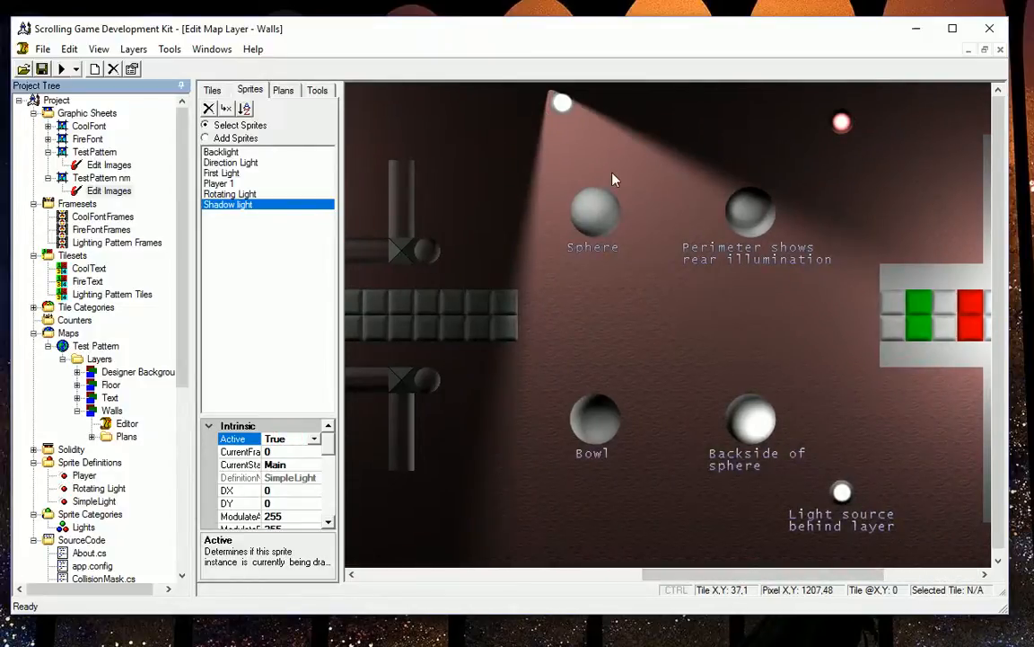
pyautogui.moveTo(828, 574); pyautogui.dragTo(625, 541)
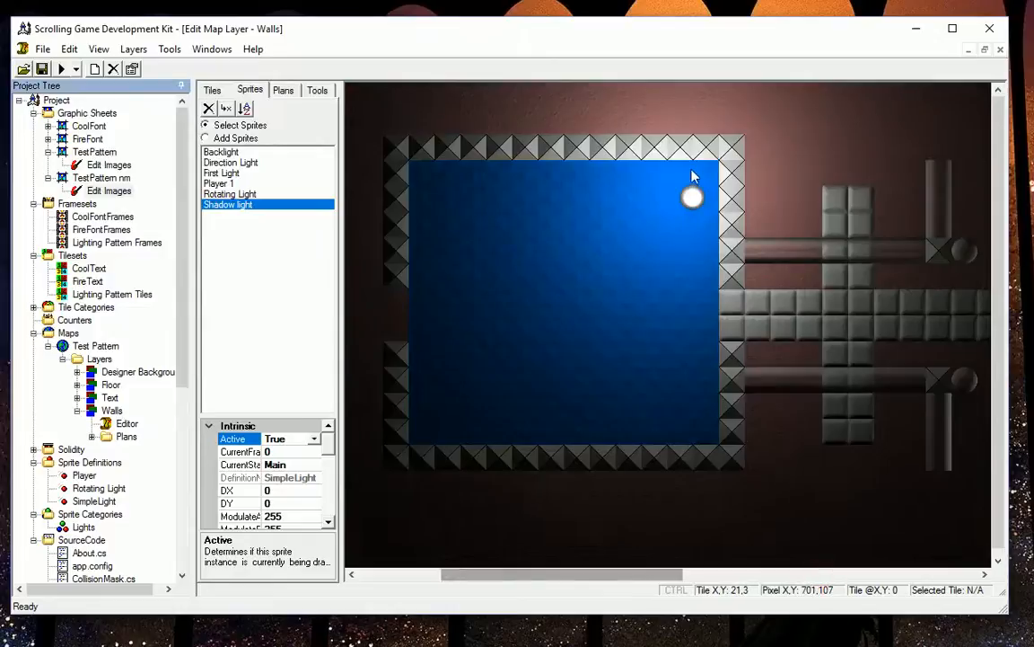
pyautogui.moveTo(631, 582); pyautogui.dragTo(845, 552)
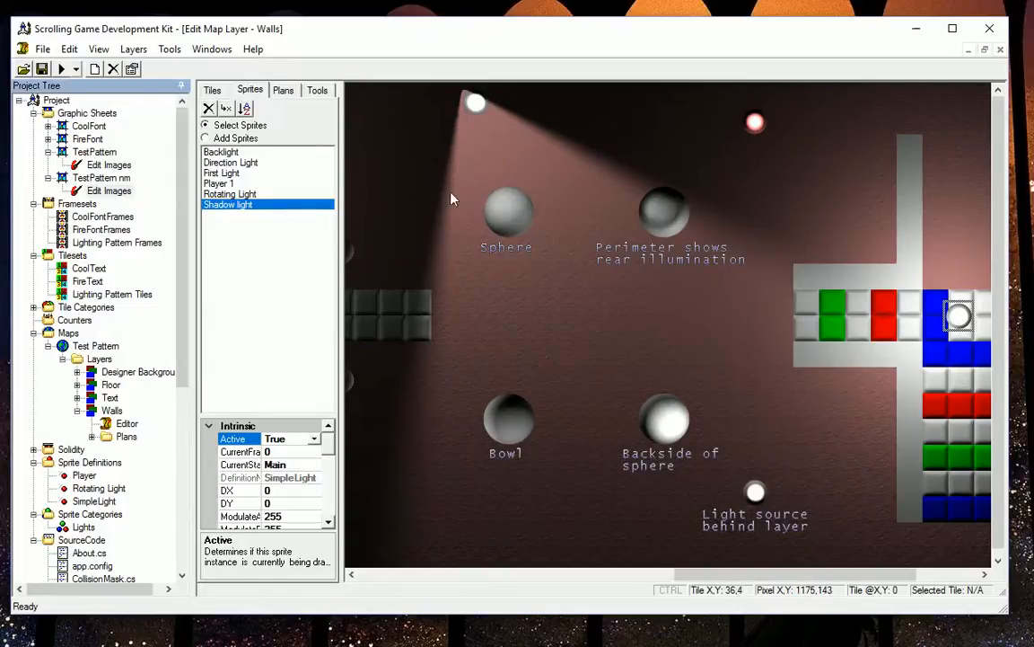
pyautogui.moveTo(333, 445); pyautogui.dragTo(330, 493)
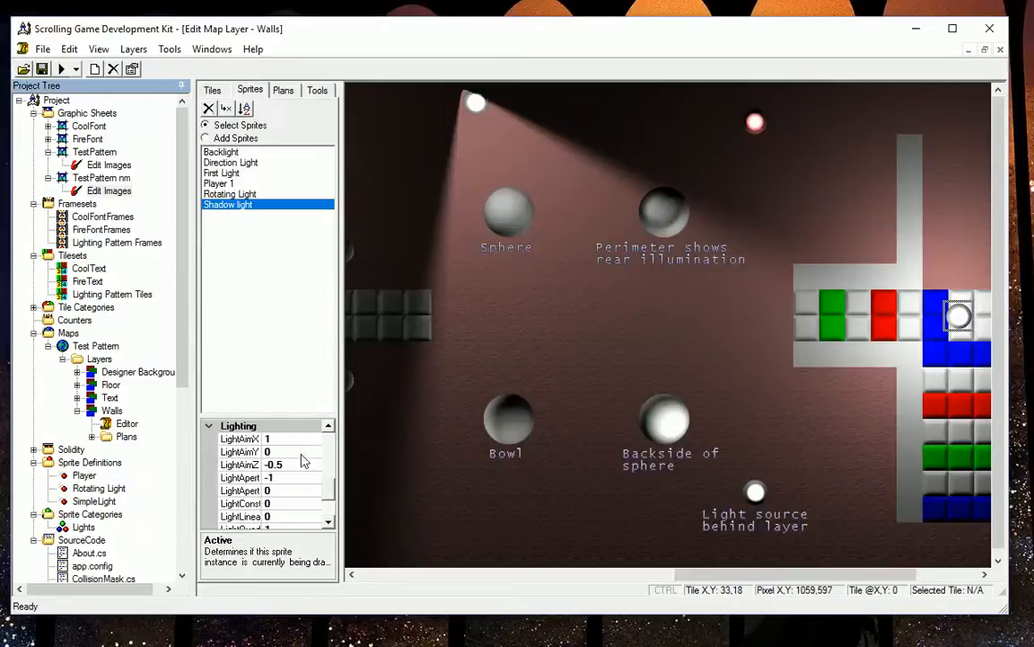
pyautogui.click(236, 438)
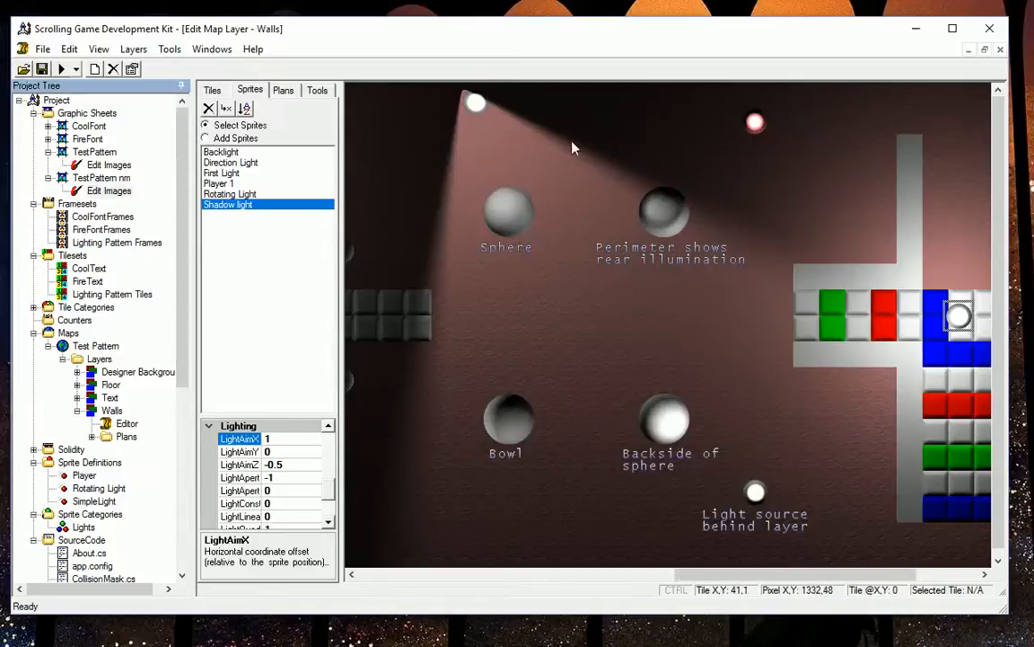
pyautogui.click(268, 453)
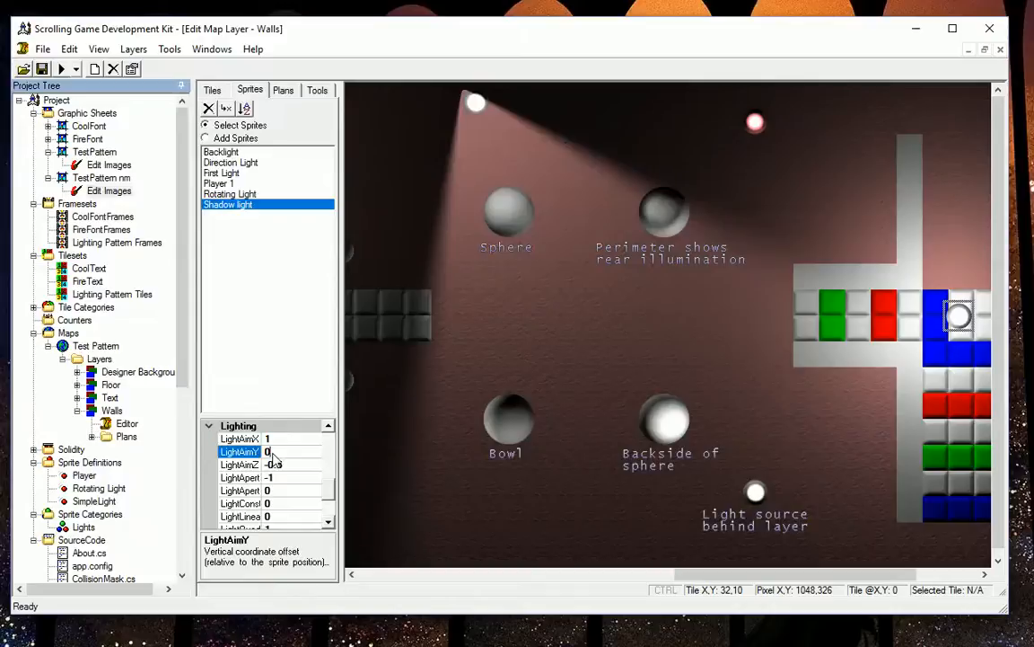
pyautogui.click(245, 441)
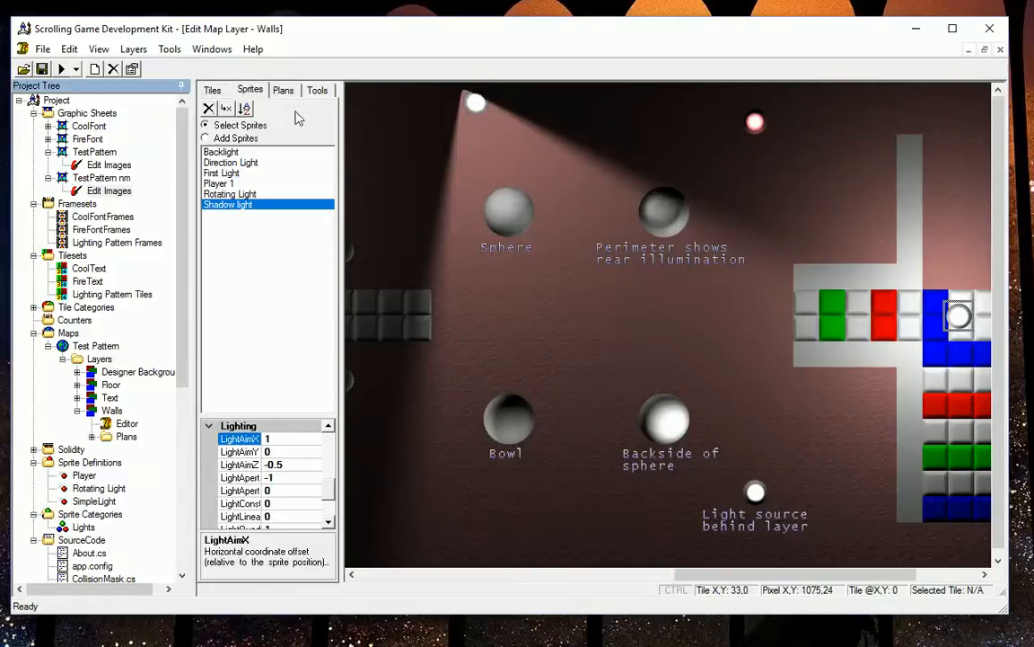
pyautogui.click(477, 100)
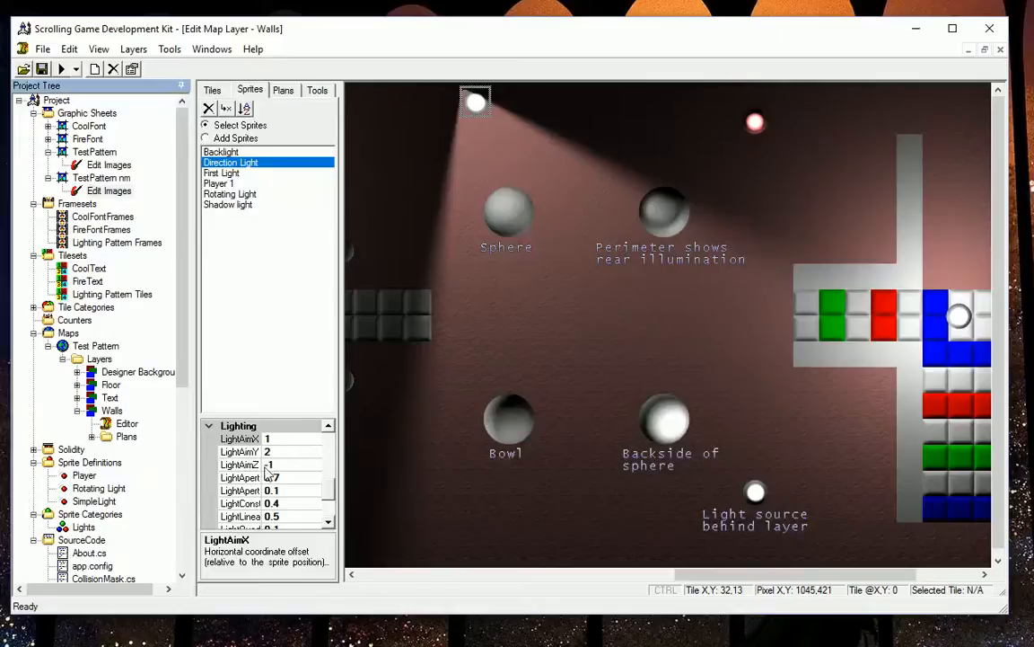
pyautogui.click(237, 464)
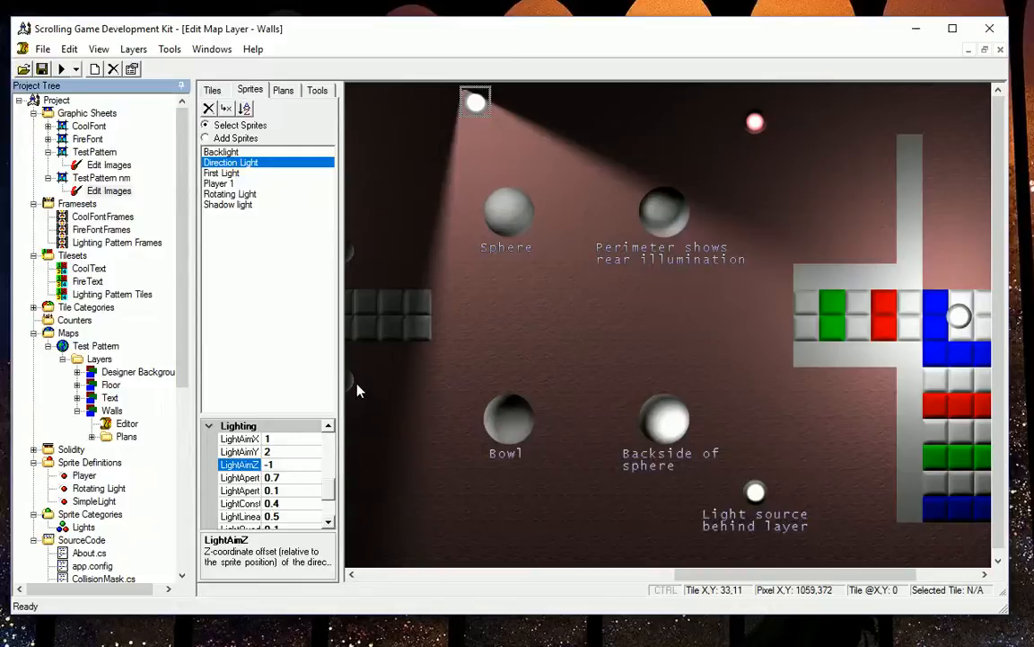
# Narrow the Direction Light's beam by trying LightApertureFocus values of 0.8 and 0.9.
pyautogui.scroll(-1, 329, 489)
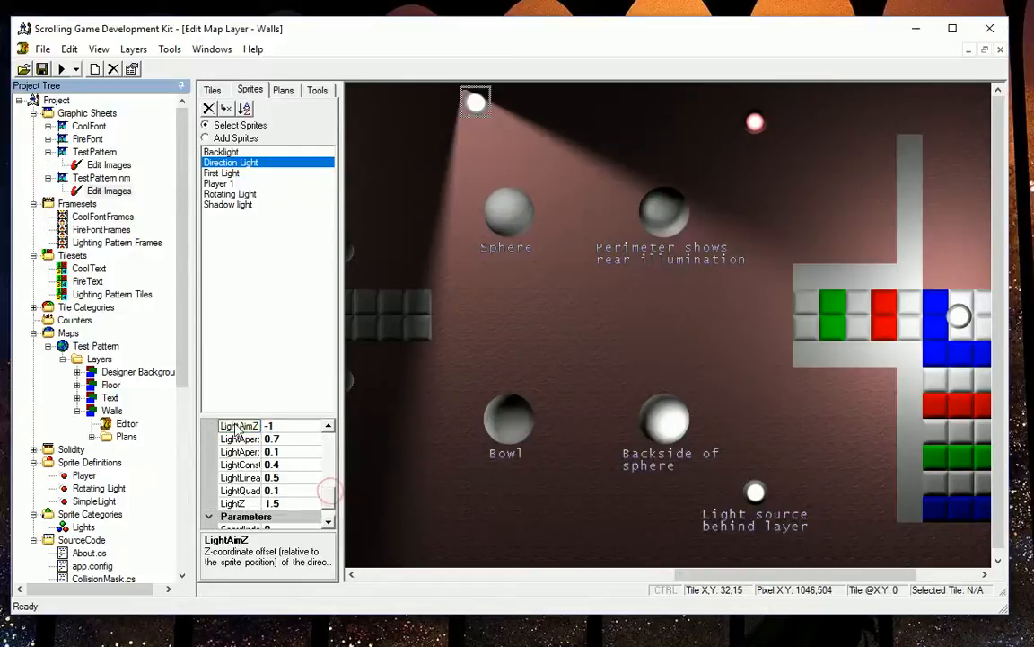
pyautogui.click(243, 438)
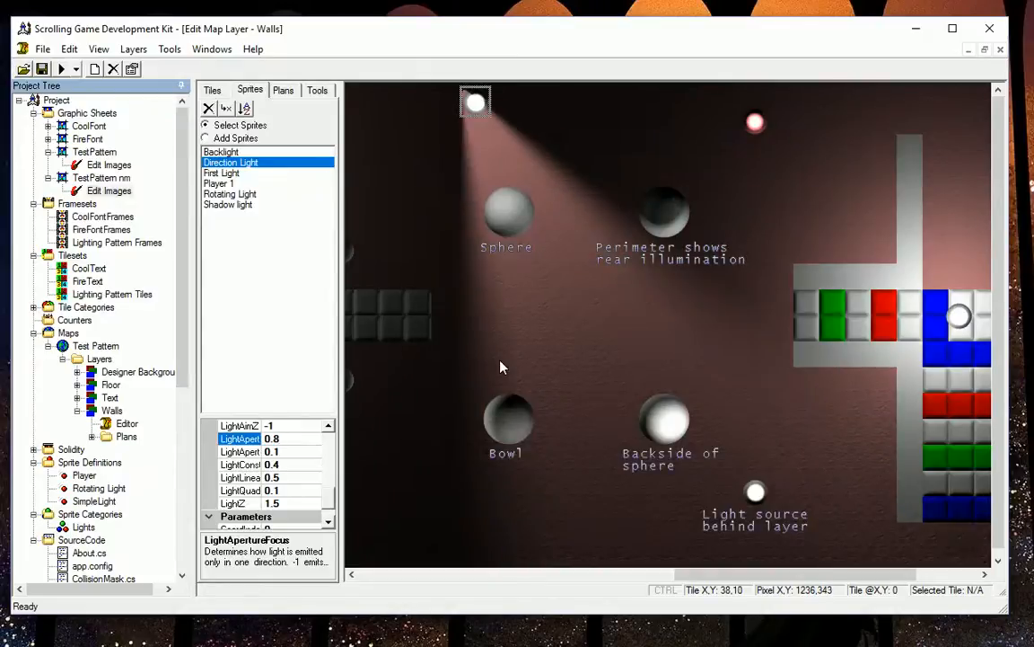
pyautogui.press('BackSpace')
pyautogui.write('9')
pyautogui.press('Return')
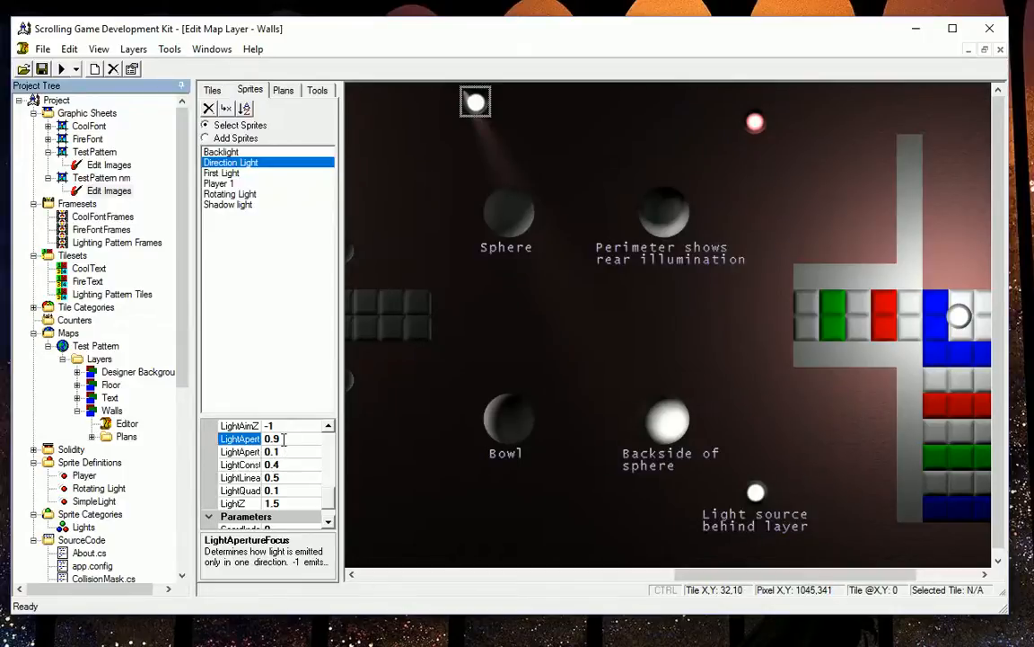
# Set the Direction Light's LightApertureFocus to 0.7.
pyautogui.press('BackSpace')
pyautogui.write('7')
pyautogui.press('Return')
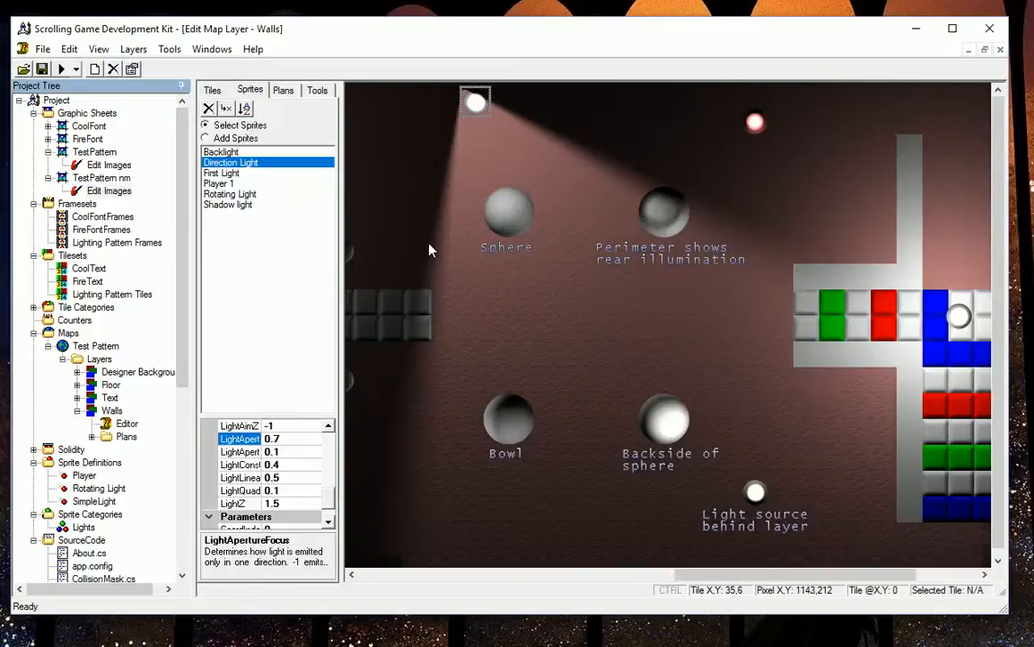
# Sharpen the edges of the Direction Light's beam by setting LightApertureSoftness to 0.
pyautogui.click(289, 452)
pyautogui.press('BackSpace')
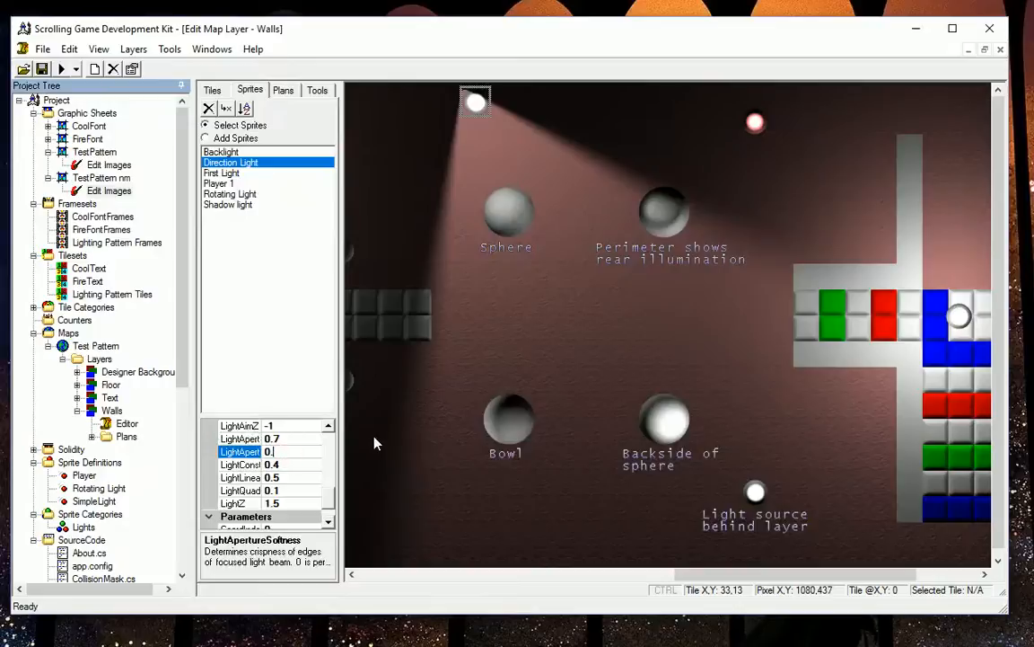
pyautogui.press('BackSpace')
pyautogui.press('Return')
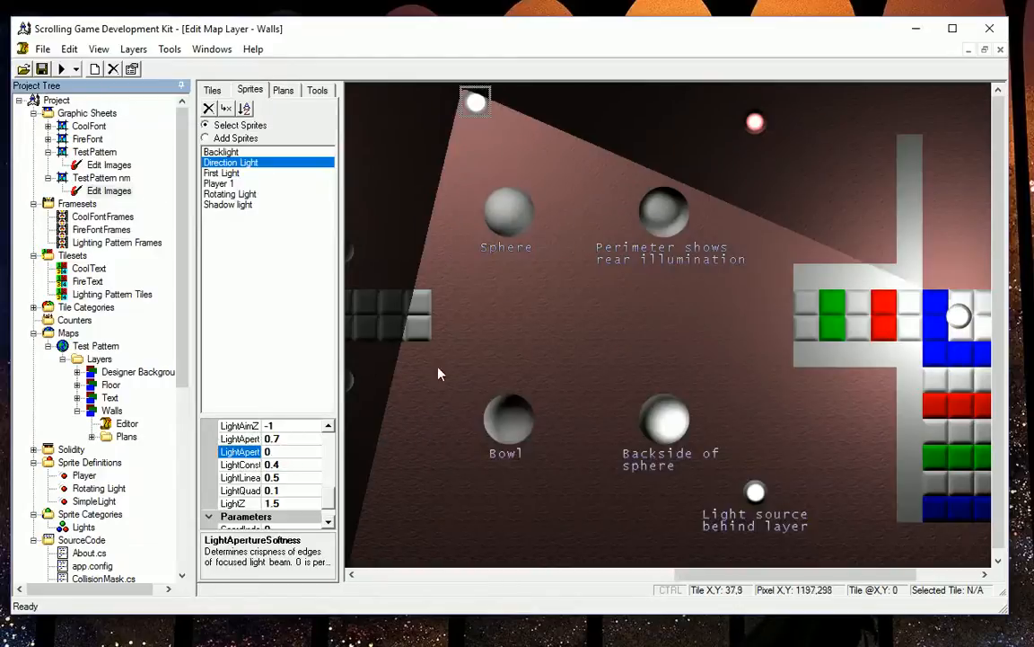
# Soften the edges of the Direction Light's beam by setting LightApertureSoftness to 0.1.
pyautogui.click(283, 451)
pyautogui.write('.1')
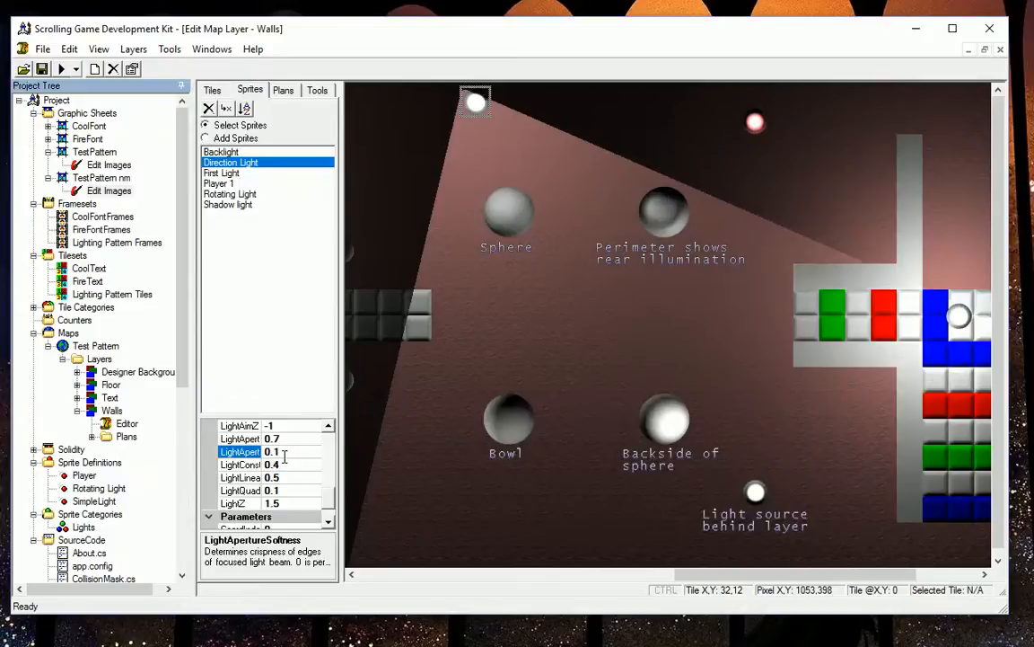
pyautogui.press('Return')
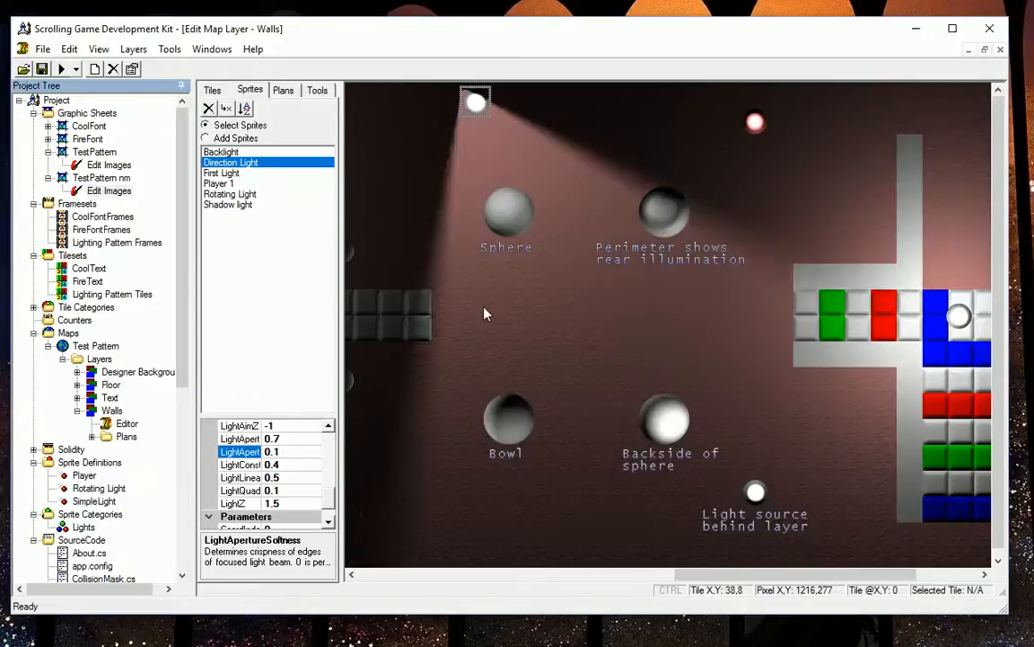
# Review the Direction Light's falloff properties, and set both LightLinearFalloff and LightQuadraticFalloff to 0.
pyautogui.click(240, 477)
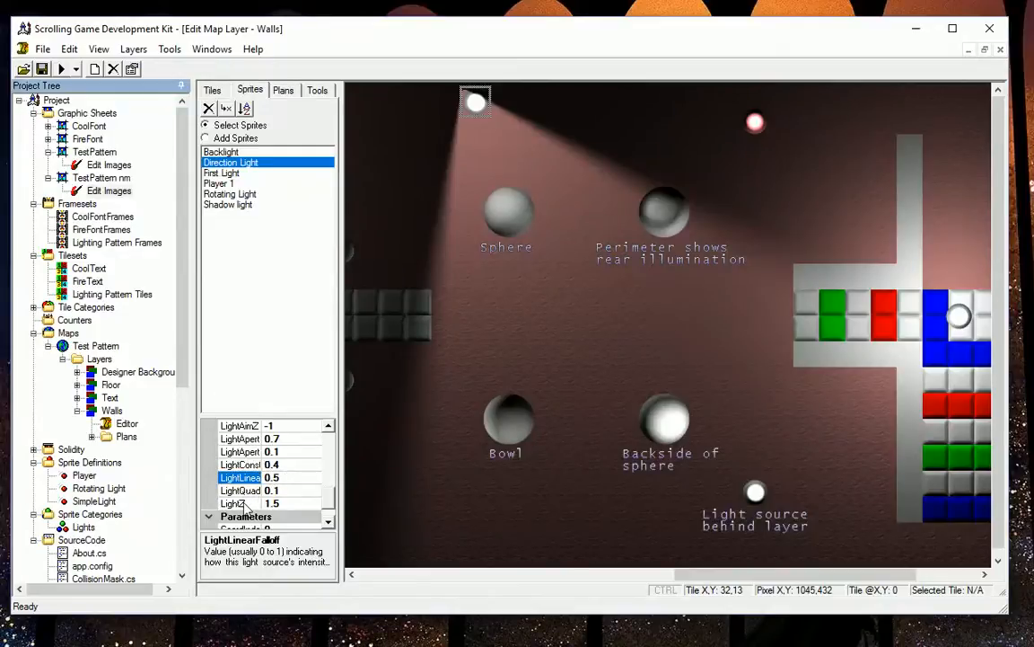
pyautogui.click(242, 465)
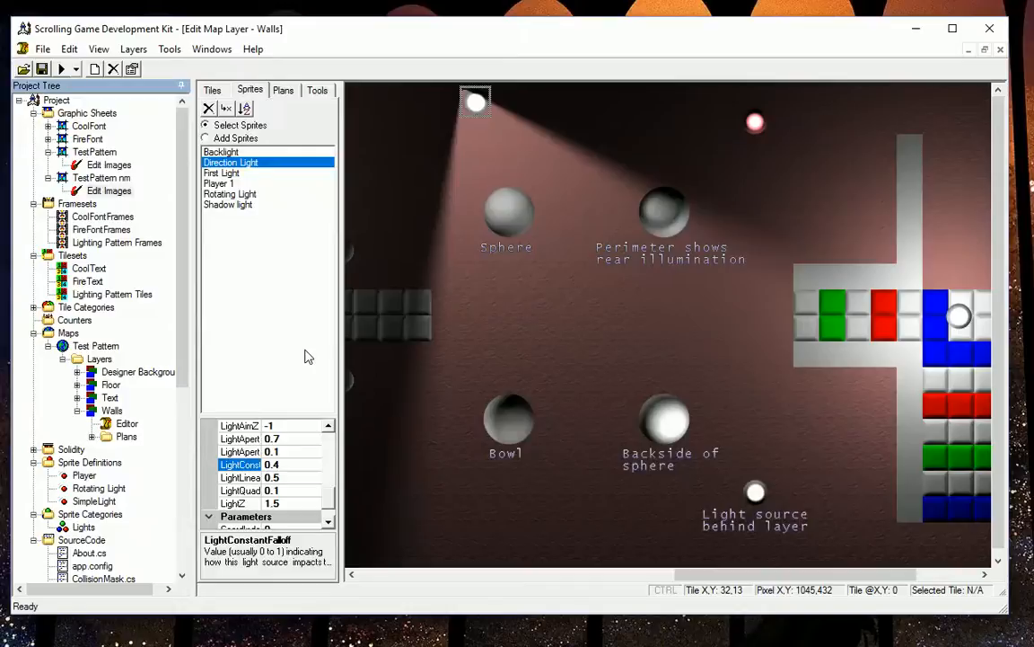
pyautogui.click(292, 479)
pyautogui.press('BackSpace')
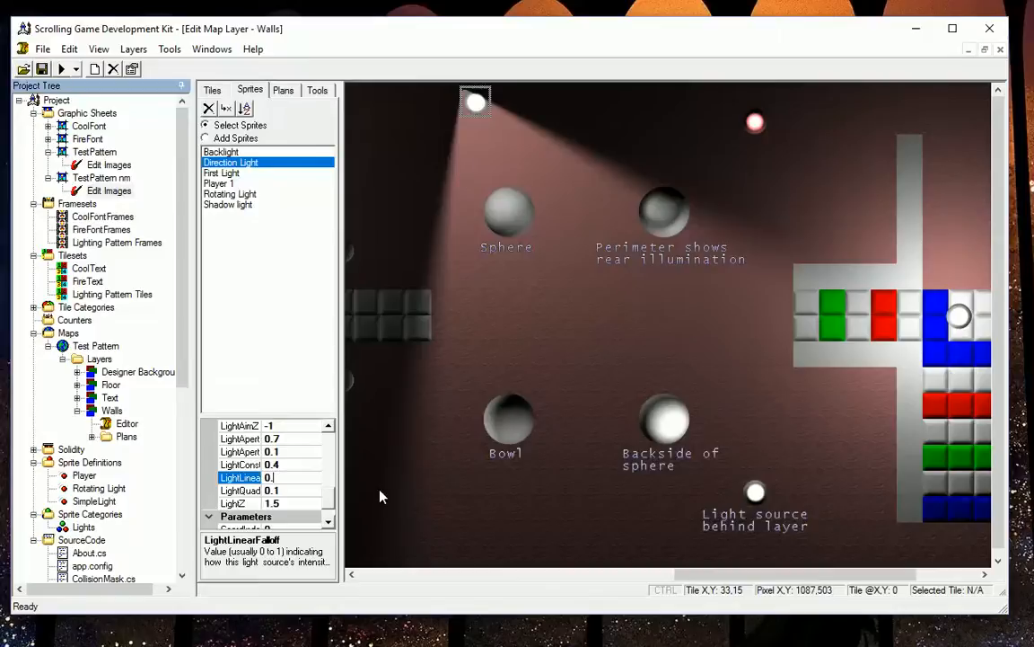
pyautogui.press('BackSpace')
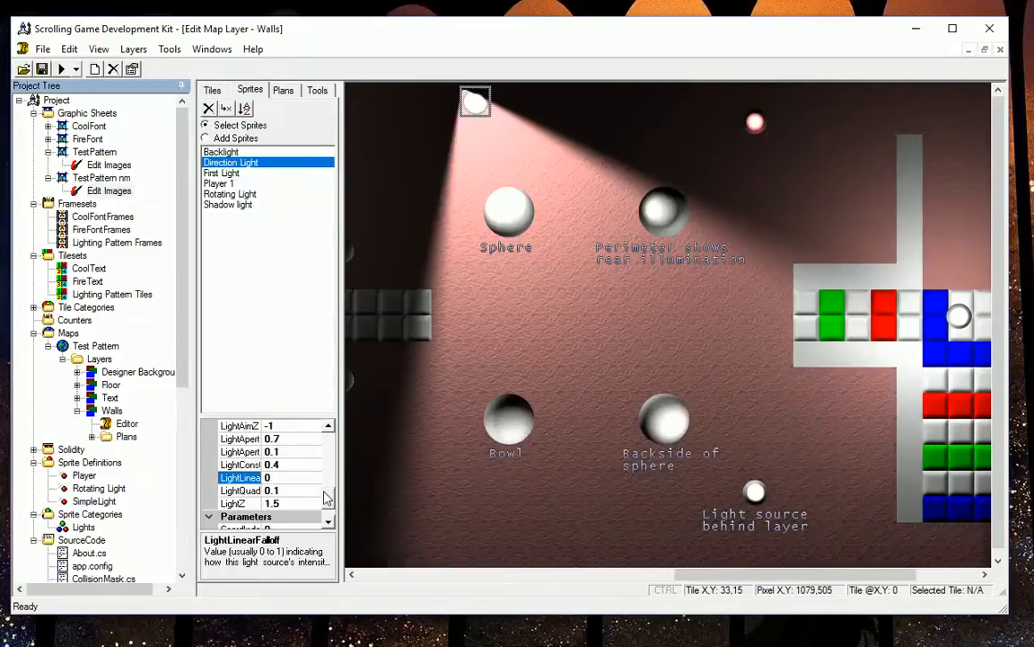
pyautogui.click(306, 492)
pyautogui.press('BackSpace')
pyautogui.press('BackSpace')
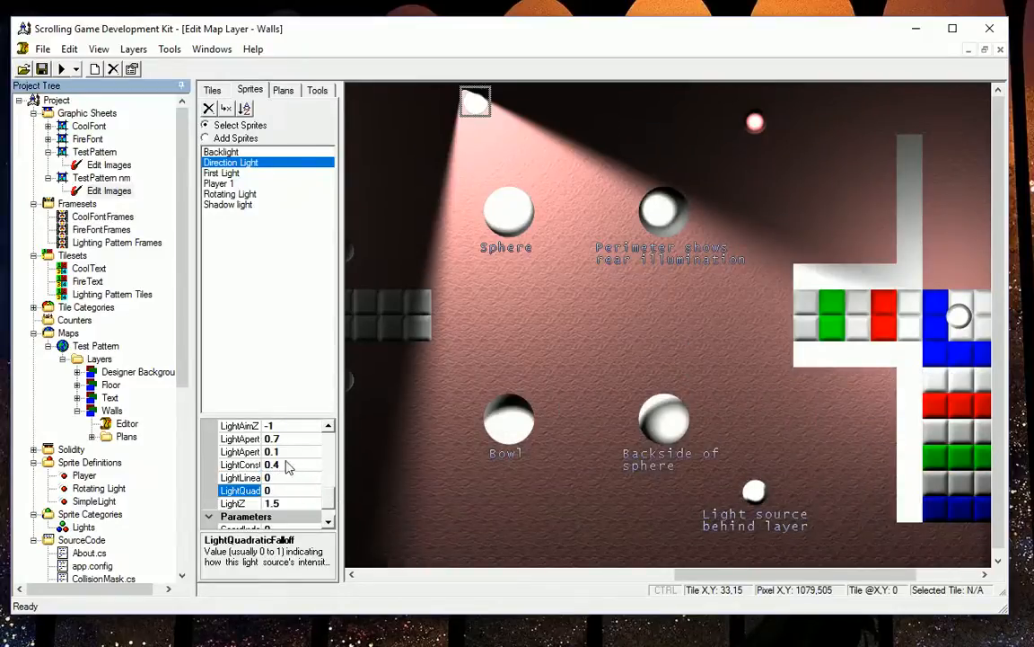
# Set the Direction Light's LightConstantFalloff to 1 to see its effect on the beam.
pyautogui.click(288, 465)
pyautogui.doubleClick(271, 465)
pyautogui.write('1')
pyautogui.press('Return')
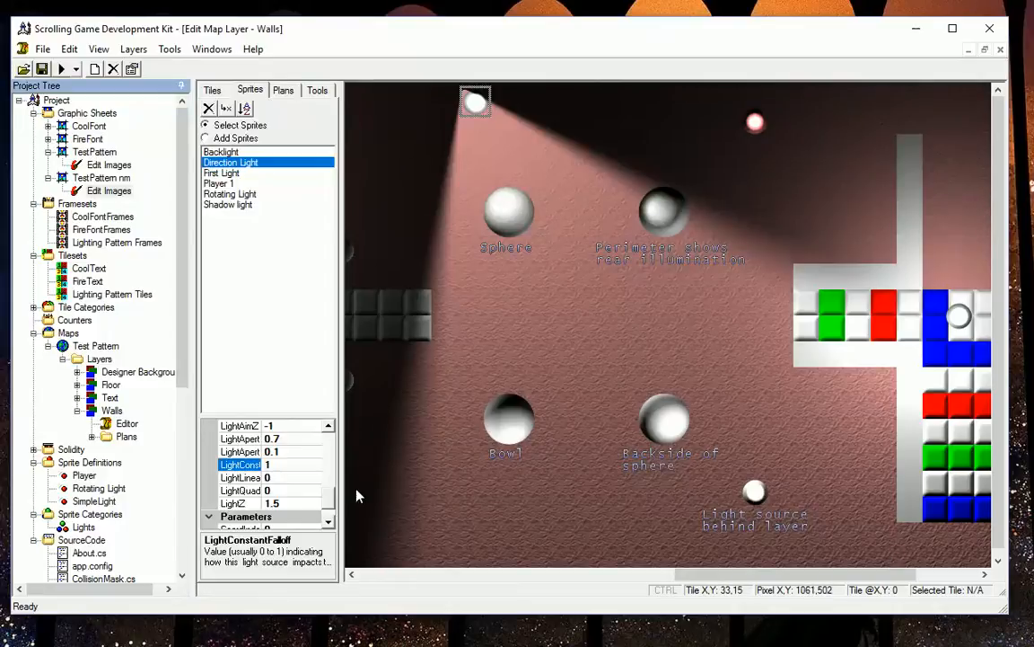
# Set the Direction Light's LightConstantFalloff to 0.2 and its LightLinearFalloff to 0.5.
pyautogui.doubleClick(262, 464)
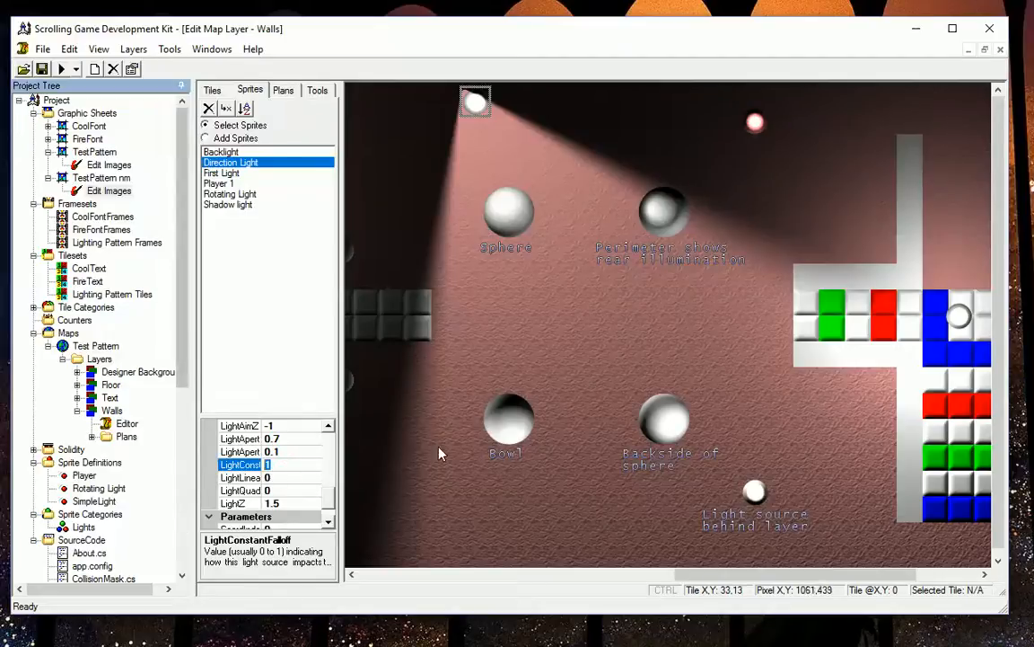
pyautogui.write('0.2')
pyautogui.press('Return')
pyautogui.click(296, 477)
pyautogui.doubleClick(295, 477)
pyautogui.write('0.5')
pyautogui.press('Return')
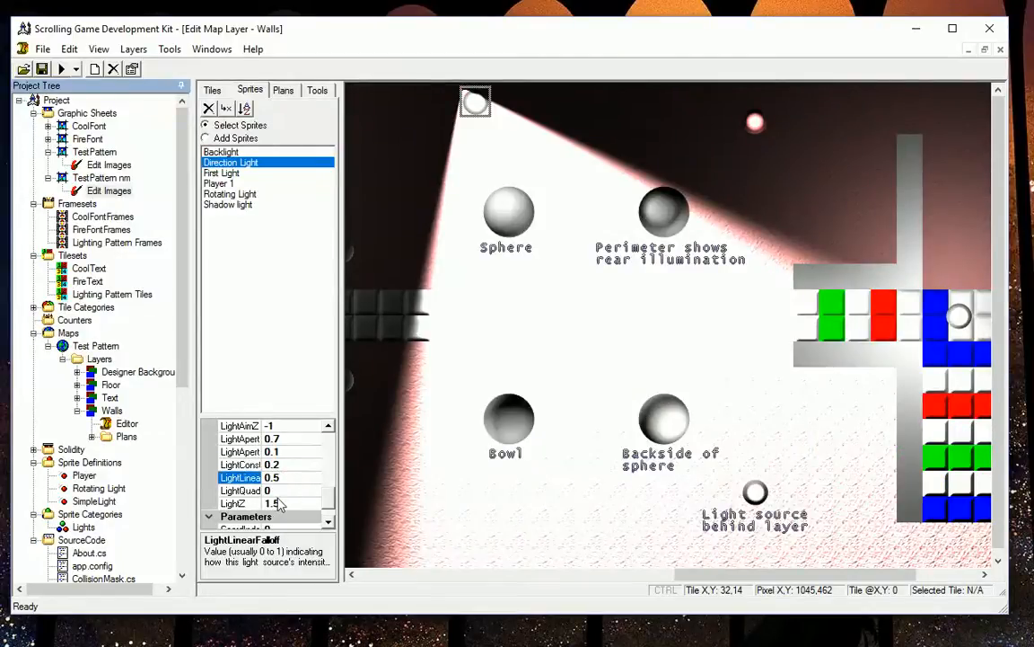
# Set the Direction Light's LightQuadraticFalloff to 0.3.
pyautogui.click(288, 489)
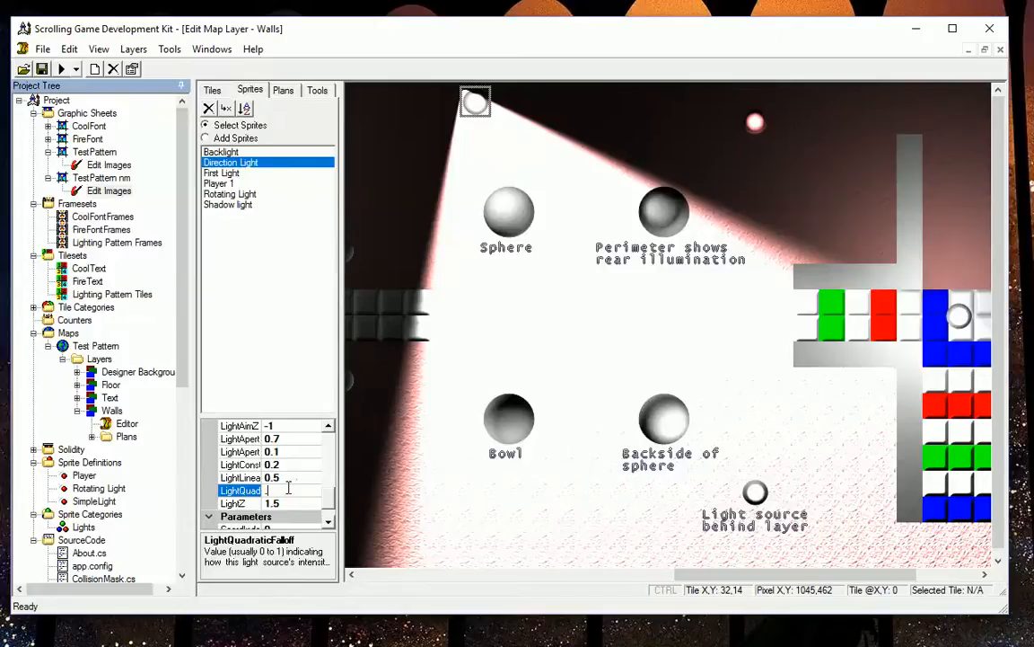
pyautogui.write('0.3')
pyautogui.press('Return')
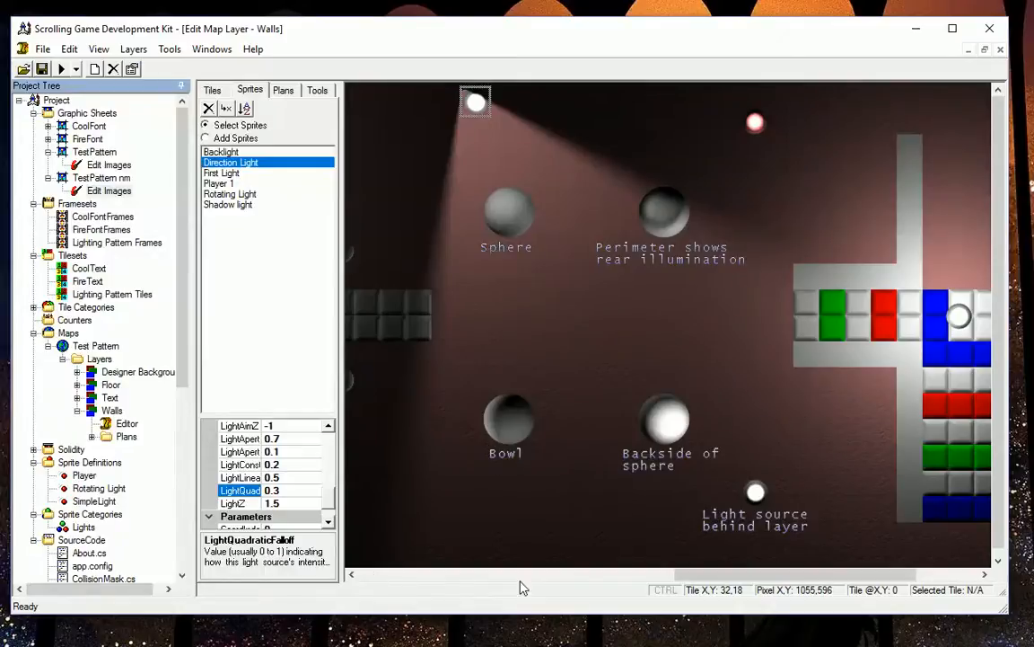
# Select the Backlight sprite behind the layer and examine its LightZ property.
pyautogui.scroll(-1, 305, 472)
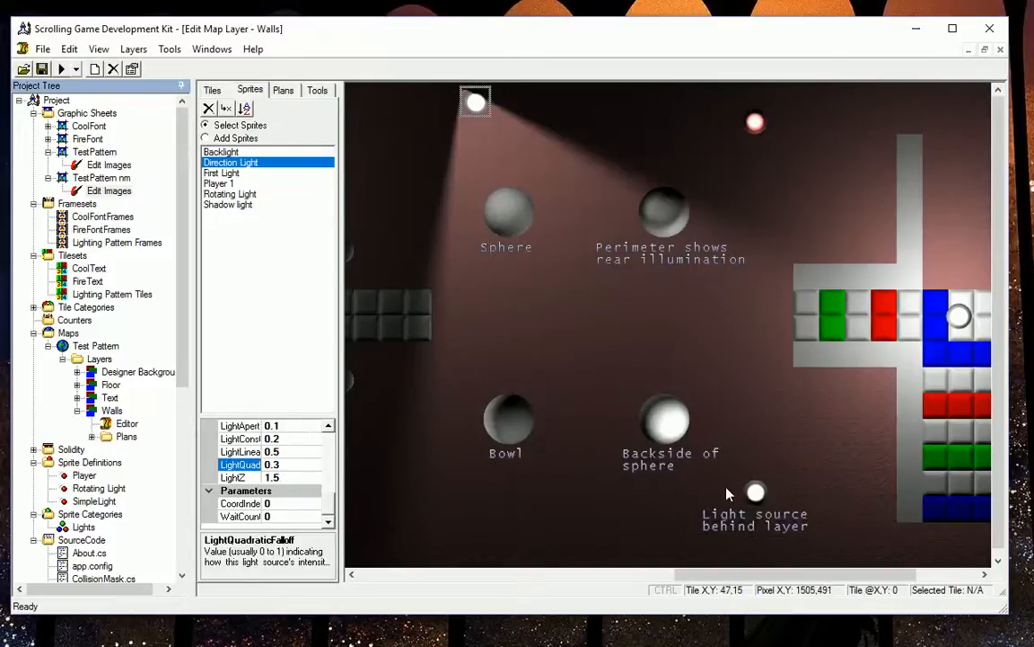
pyautogui.click(755, 492)
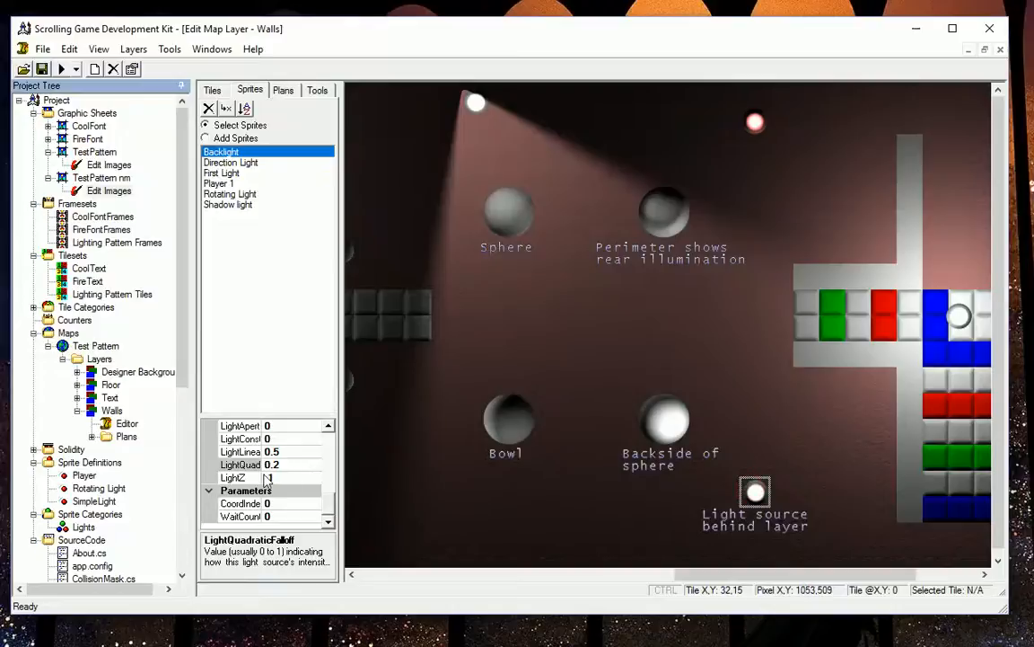
pyautogui.click(233, 477)
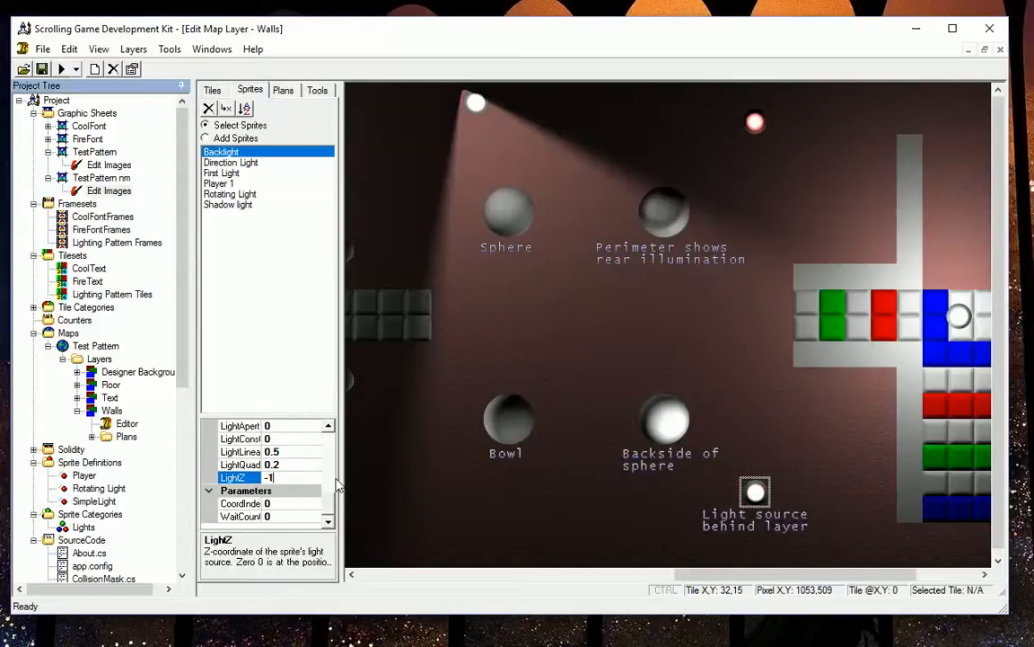
pyautogui.click(280, 476)
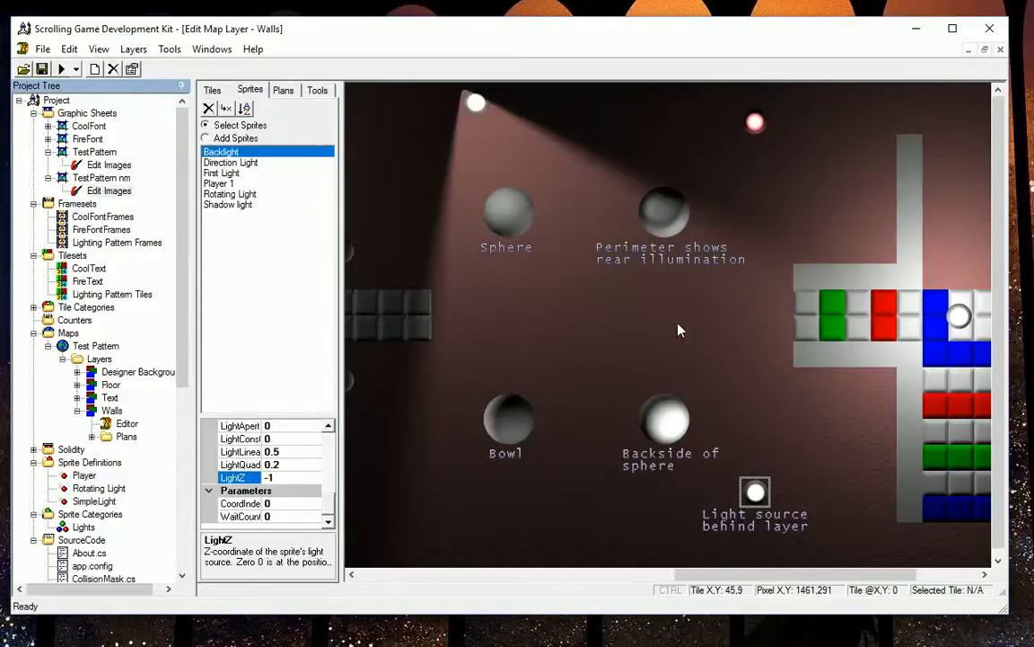
# Select the Shadow light sprite inside the crossing walls and examine its Solidity property.
pyautogui.moveTo(705, 576); pyautogui.dragTo(782, 576)
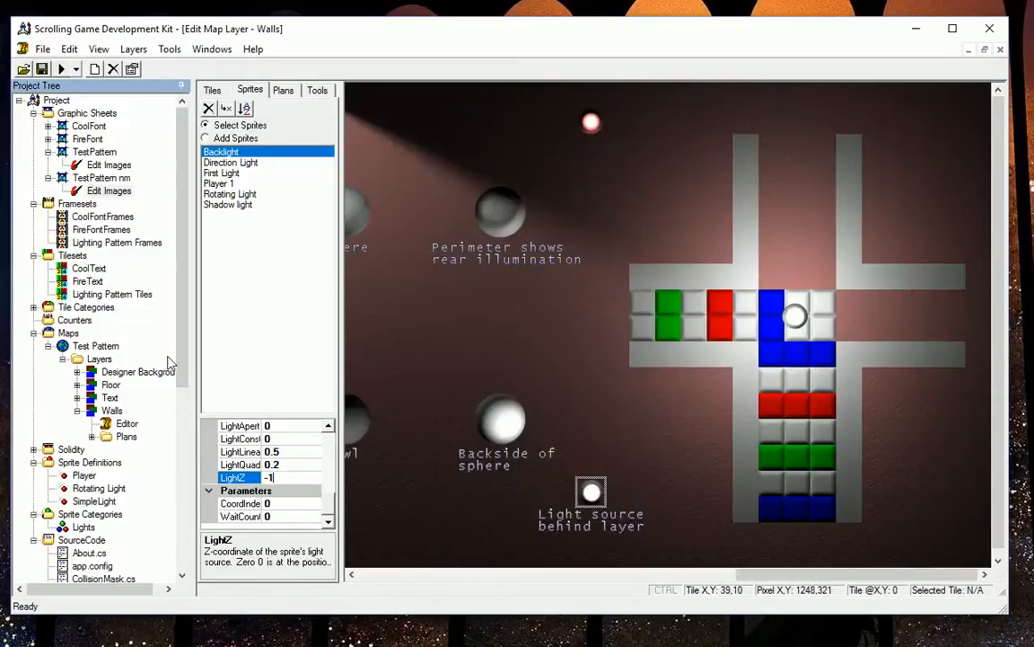
pyautogui.scroll(-3, 166, 361)
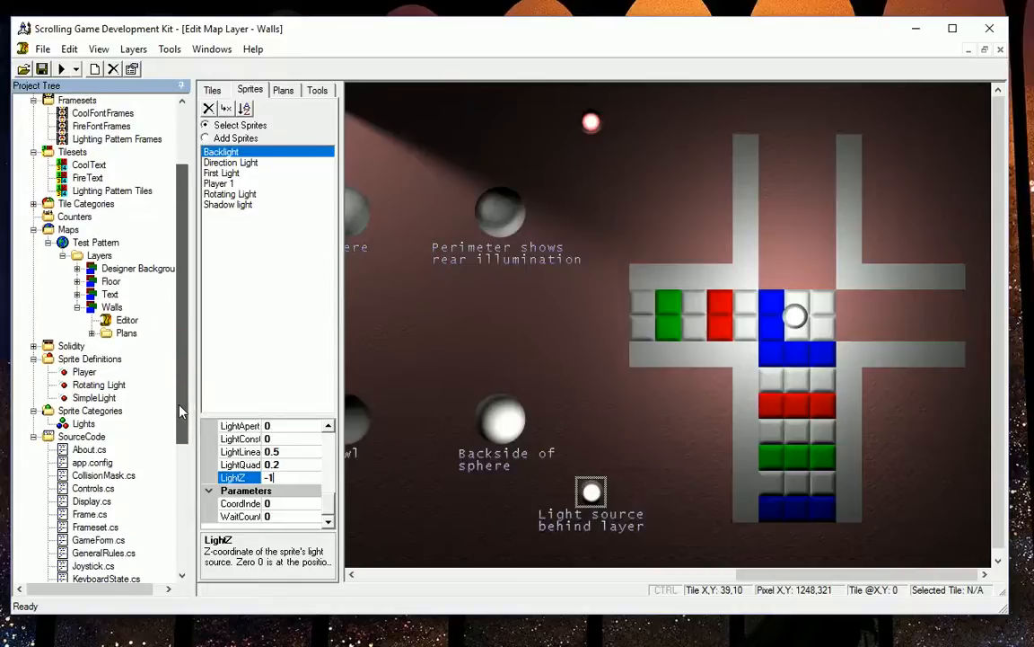
pyautogui.click(794, 315)
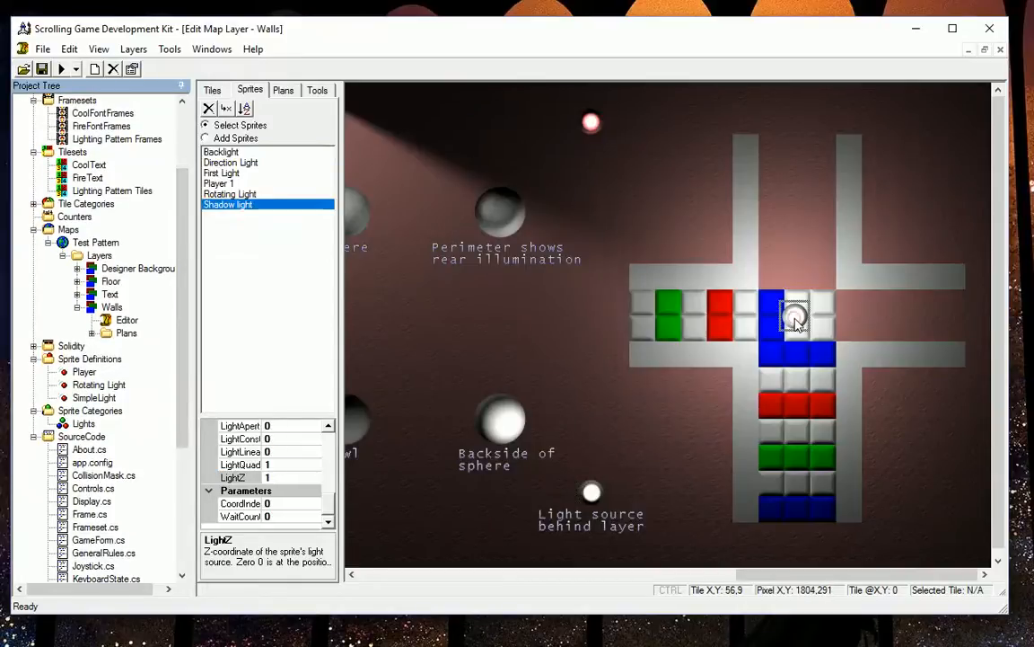
pyautogui.scroll(5, 328, 503)
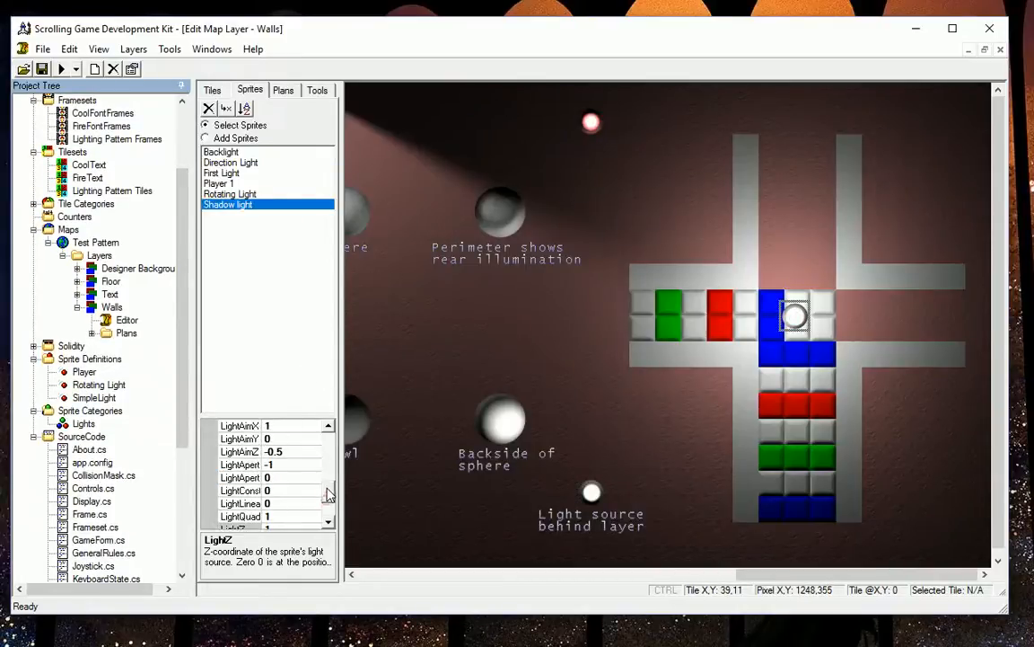
pyautogui.click(237, 505)
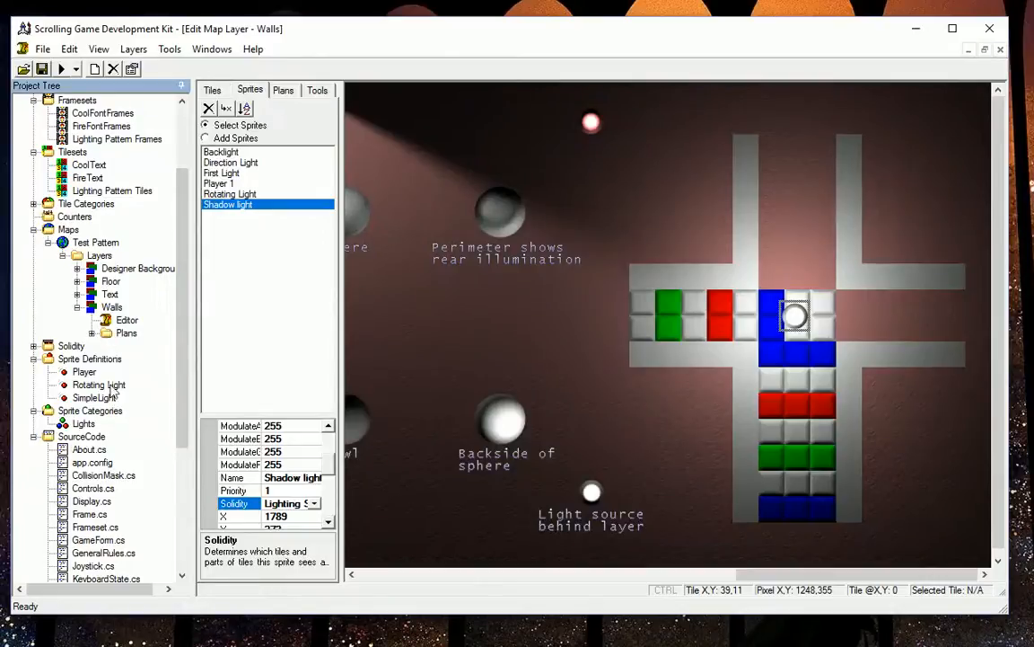
# Open the Lighting Solidity definition from the project's Solidity items to review its category shapes.
pyautogui.moveTo(183, 213); pyautogui.dragTo(183, 149)
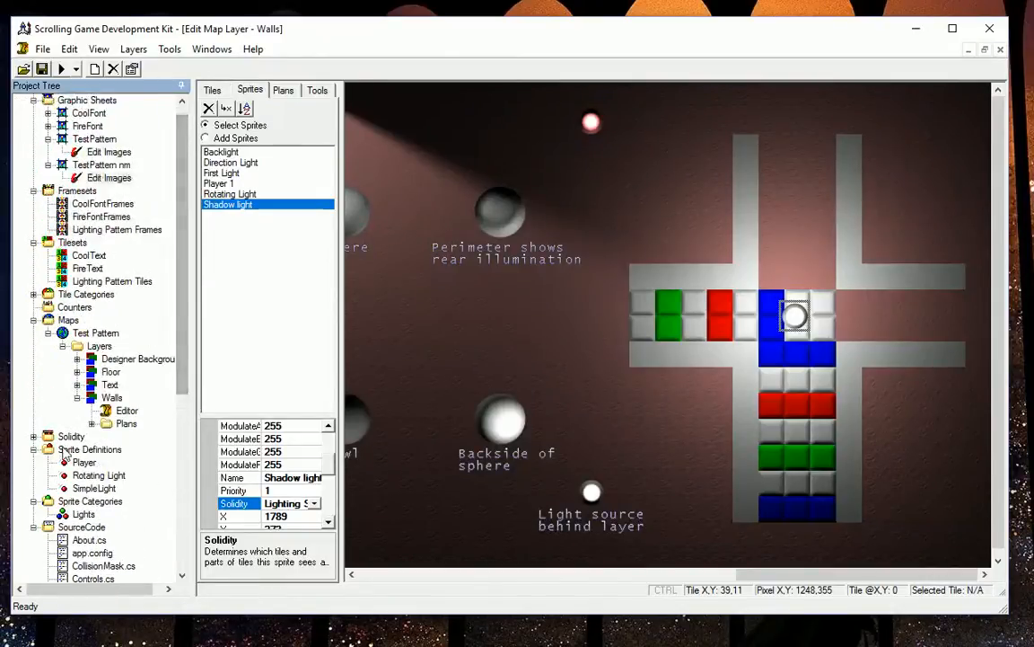
pyautogui.click(33, 436)
pyautogui.click(101, 452)
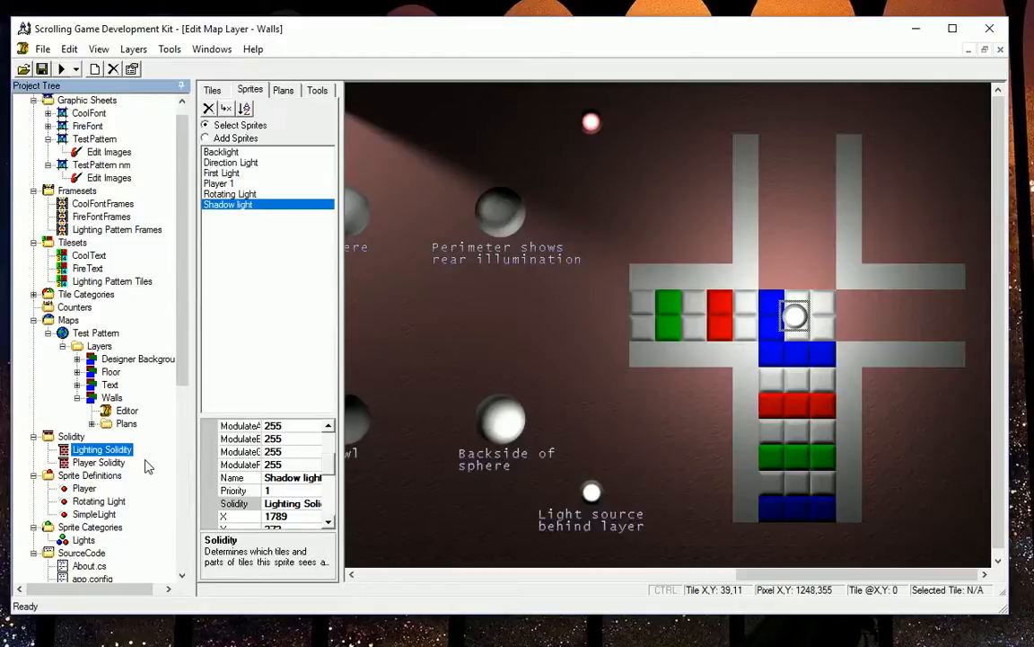
pyautogui.doubleClick(97, 452)
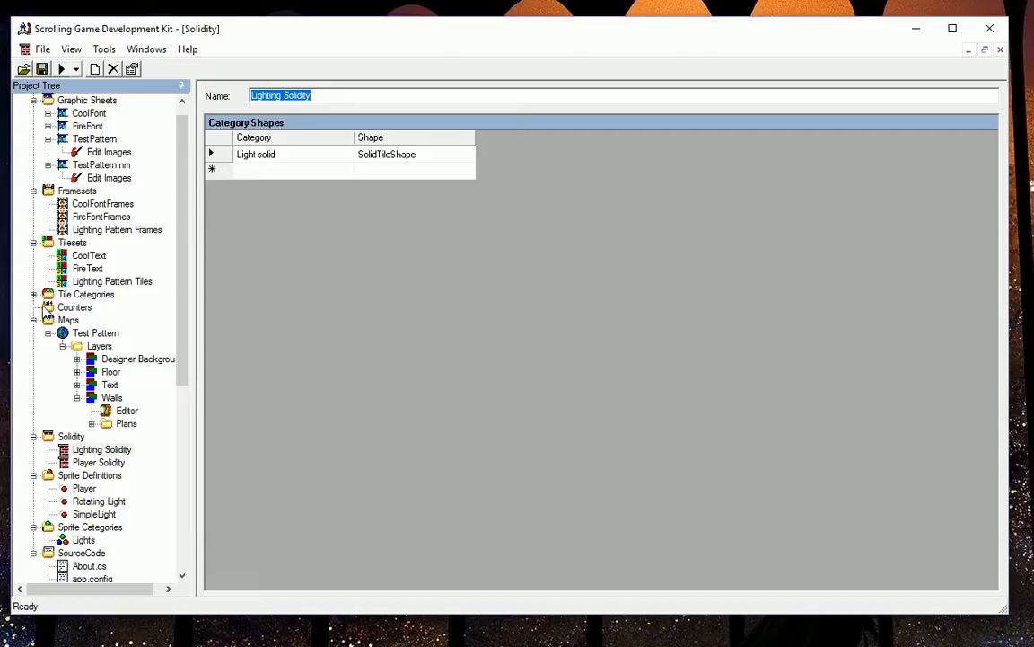
# Open the Light solid tile category and examine which tile from the Lighting Pattern Tiles tileset it includes.
pyautogui.click(33, 294)
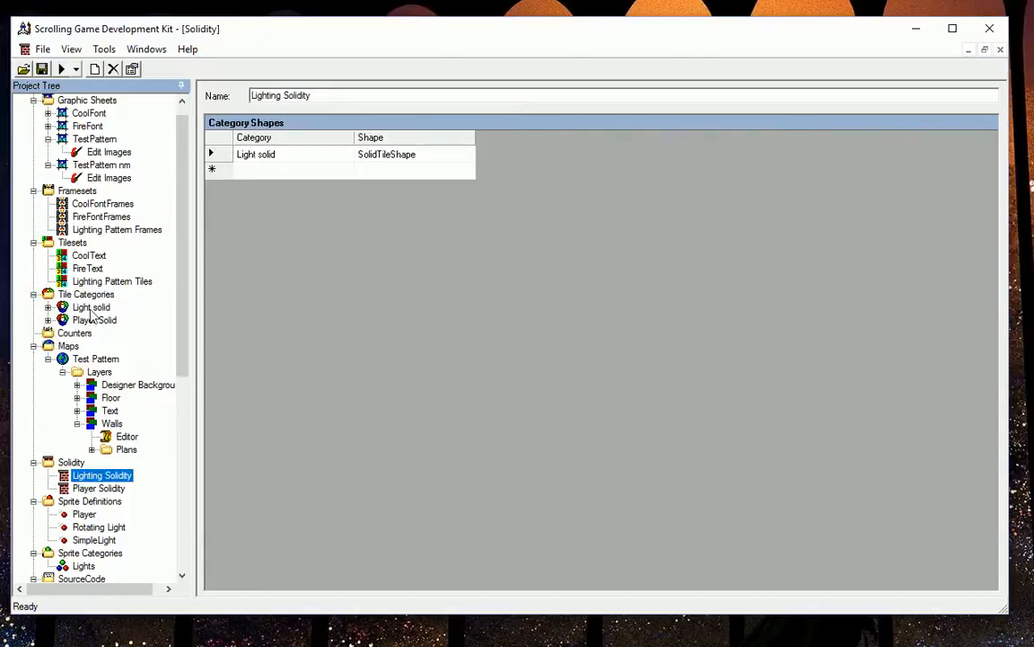
pyautogui.doubleClick(91, 308)
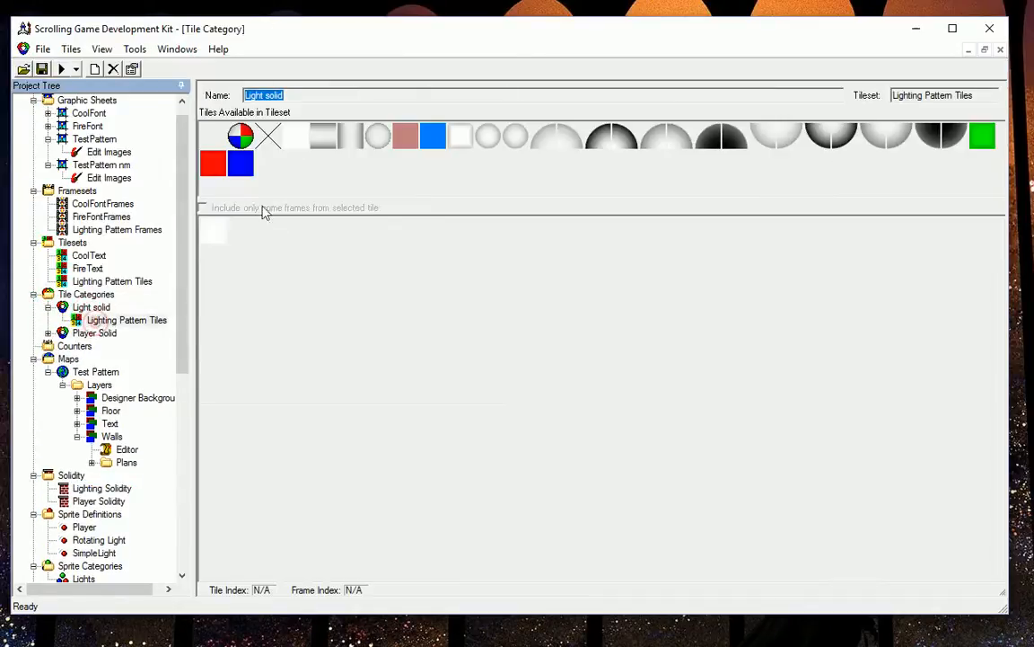
pyautogui.click(216, 232)
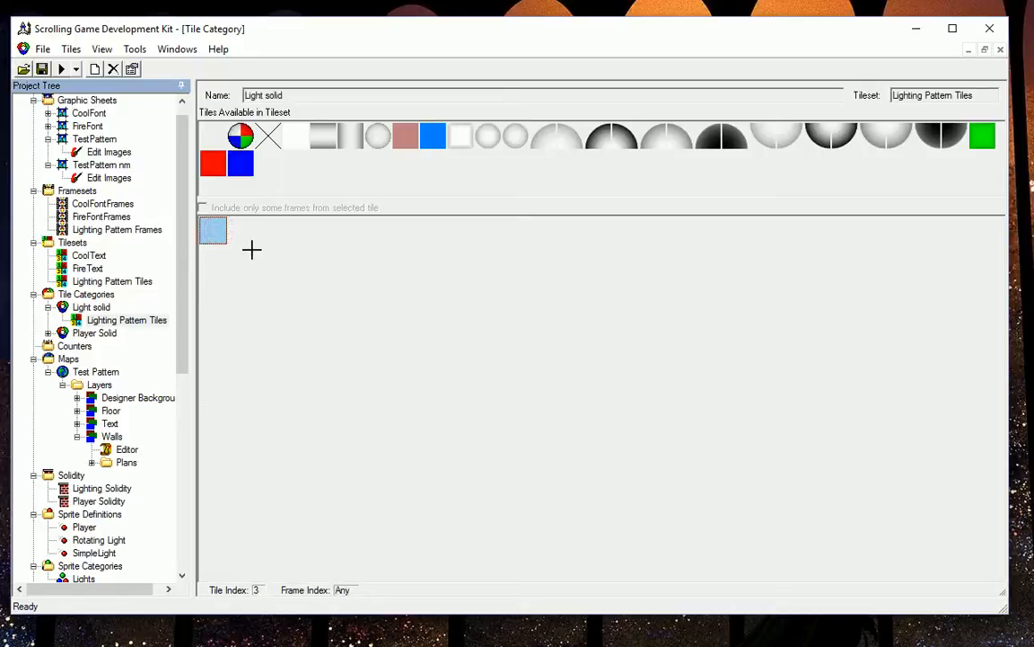
pyautogui.click(293, 141)
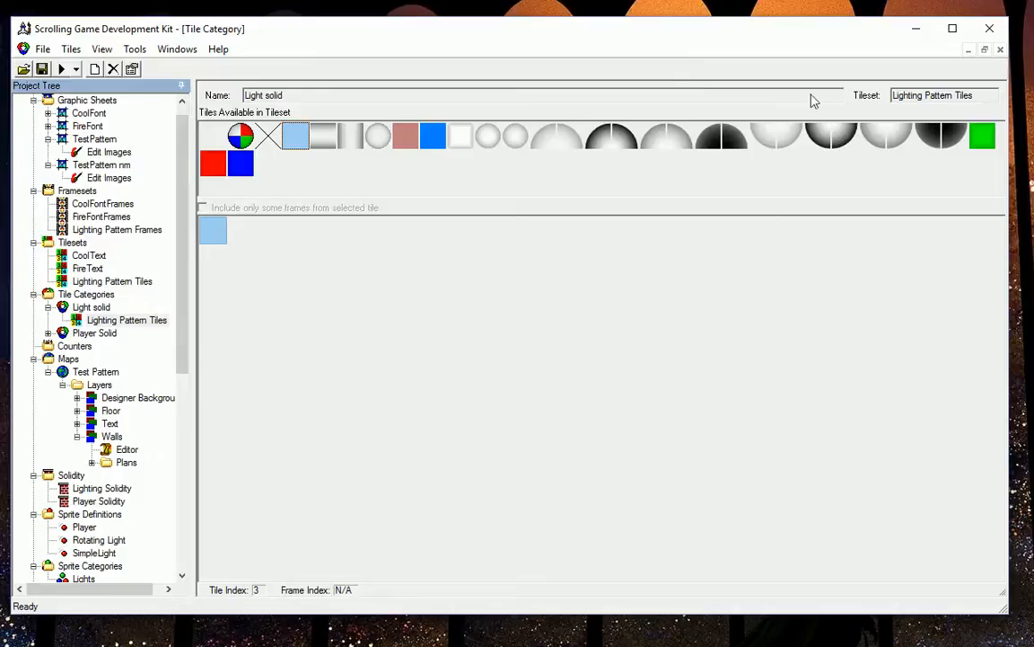
# Start running the project and save it under the name Test when asked.
pyautogui.scroll(1, 162, 180)
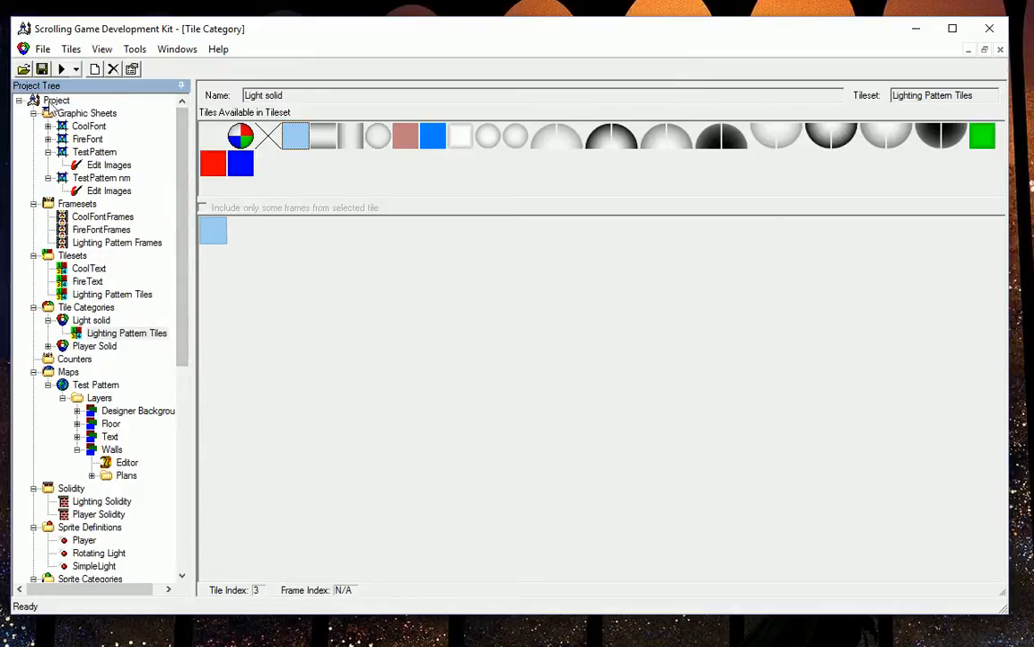
pyautogui.click(62, 70)
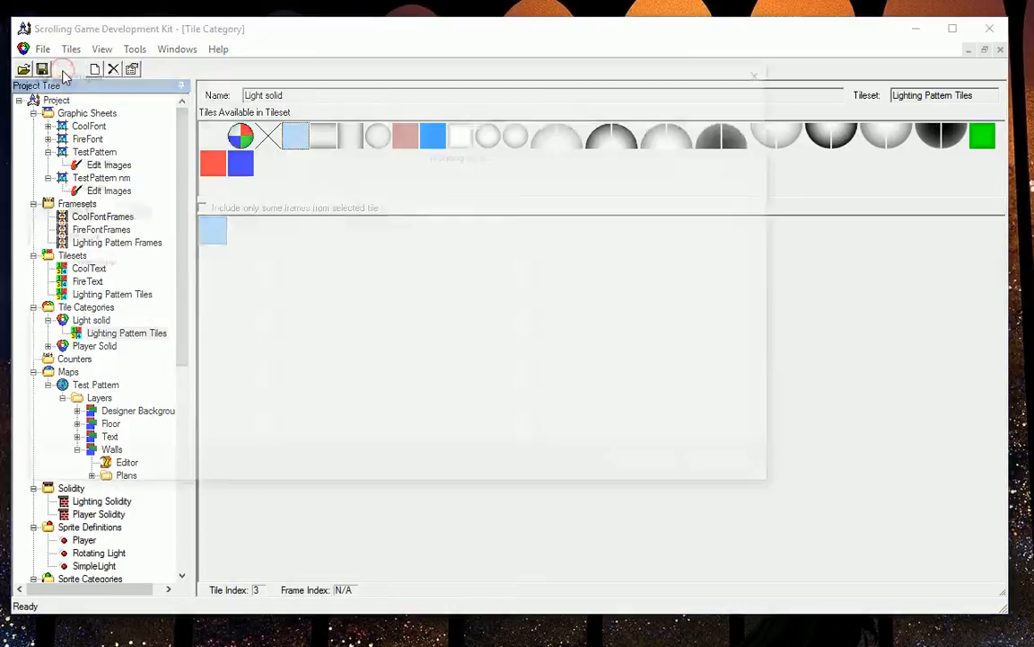
pyautogui.write('Test')
pyautogui.click(631, 469)
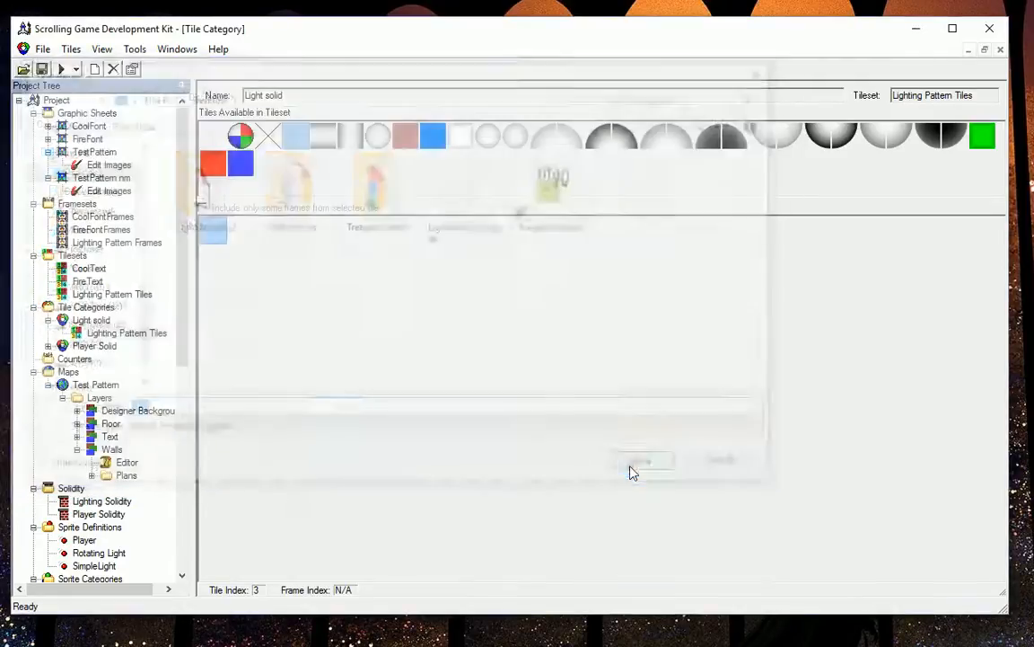
# Run the project in debug mode, dismiss the debug notice, and move the game window fully into view.
pyautogui.click(61, 69)
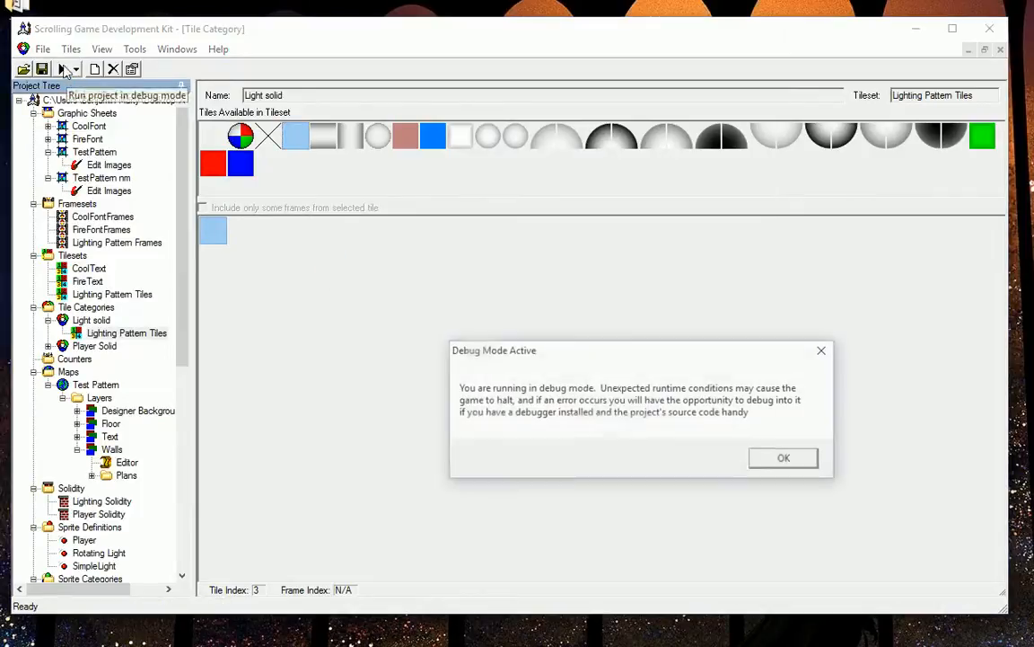
pyautogui.click(786, 459)
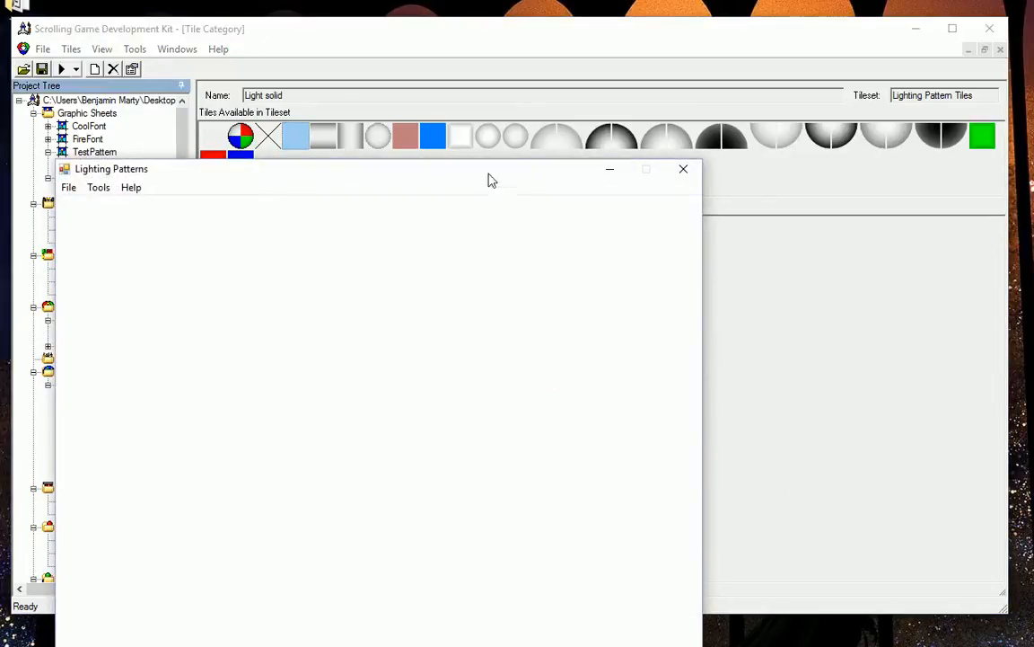
pyautogui.moveTo(489, 176); pyautogui.dragTo(581, 65)
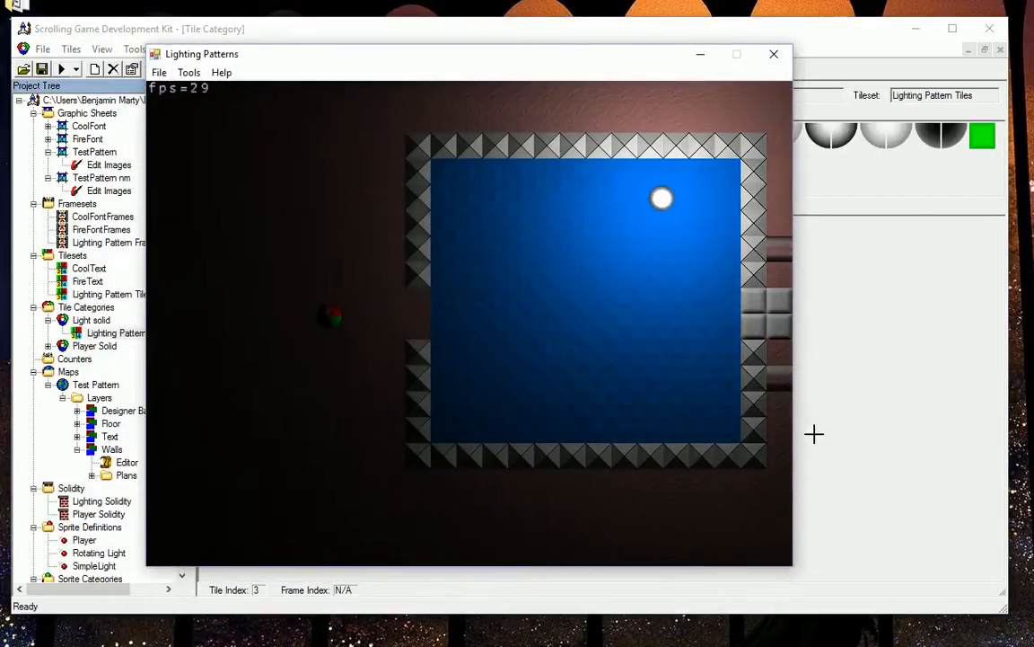
# Move the player ball across the blue square room and out along the grey tile path beyond it.
pyautogui.press('Right')
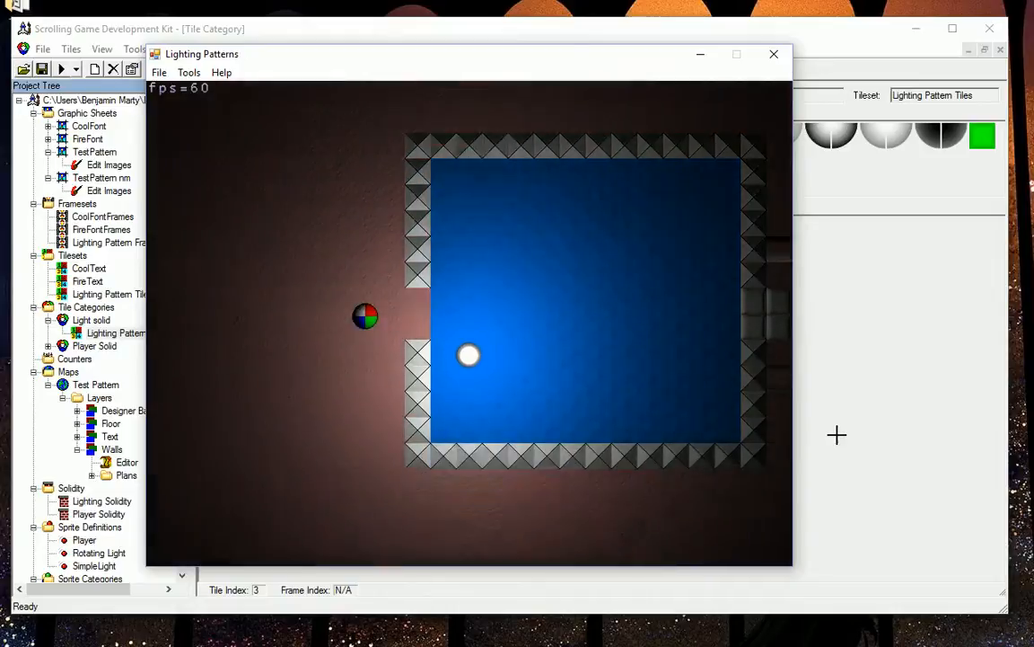
pyautogui.press('Right')
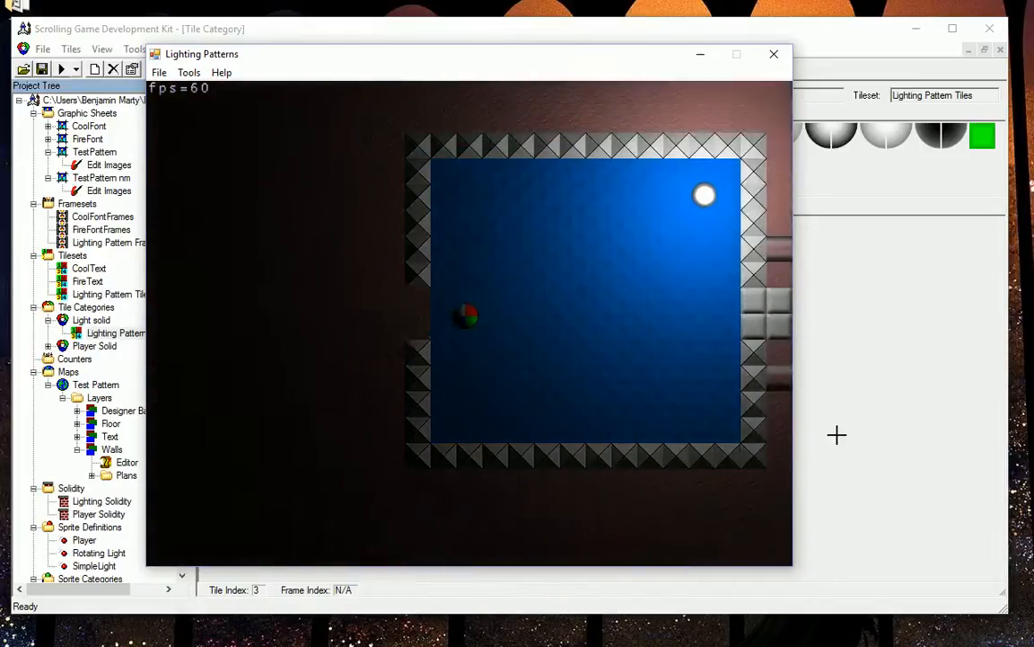
pyautogui.press('Right')
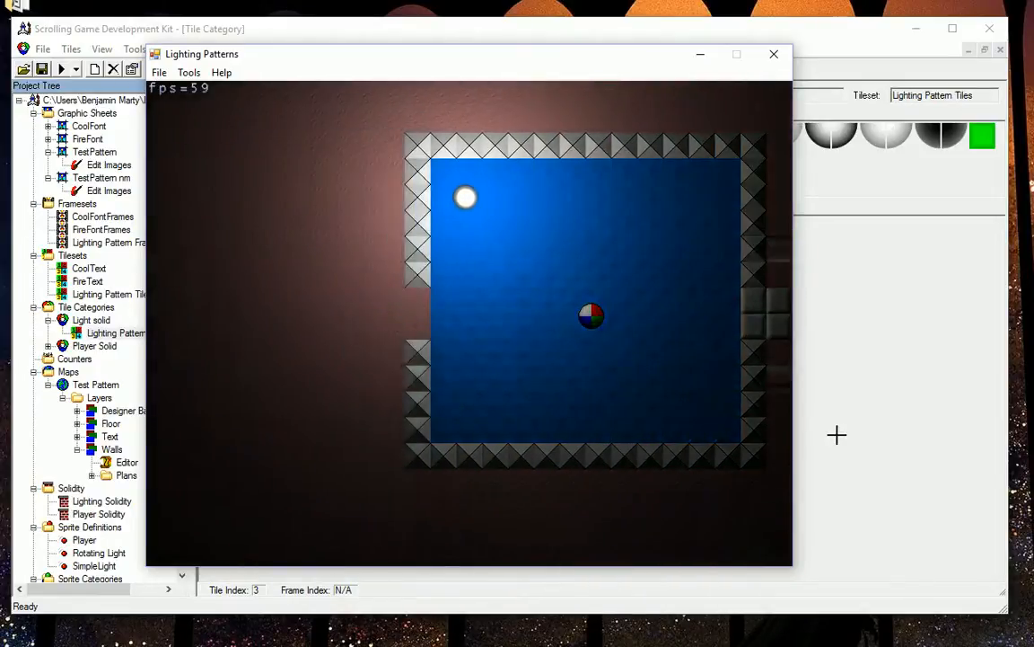
pyautogui.press('Right')
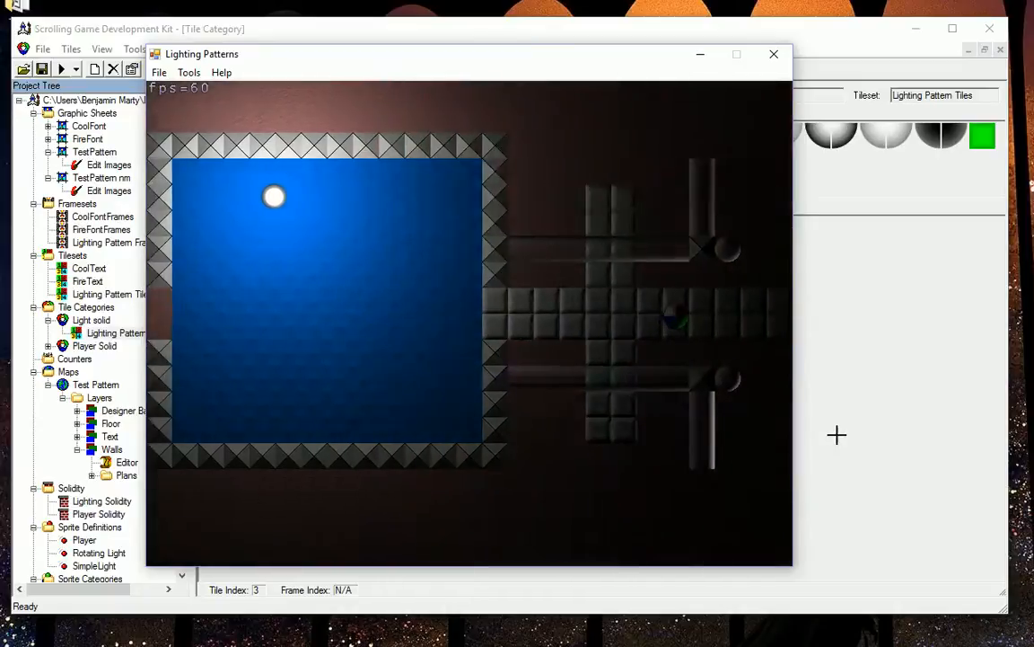
# Move the player ball back and forth over the grey tile cross outside the blue room to observe the changing light and shadows.
pyautogui.press('Left')
pyautogui.press('Up')
pyautogui.press('Right')
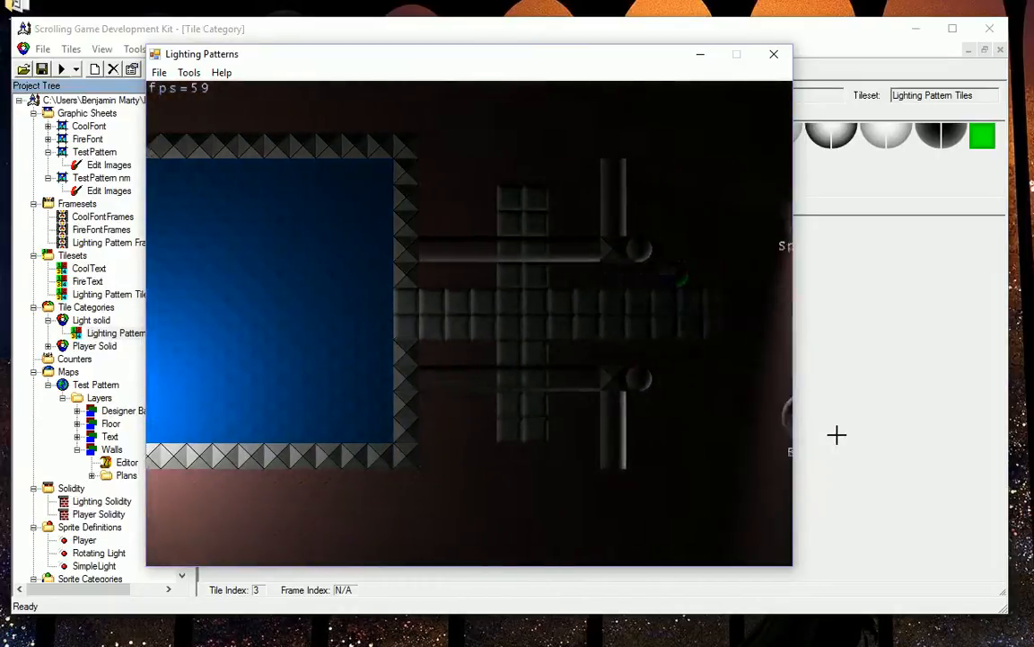
pyautogui.press('Down')
pyautogui.press('Left')
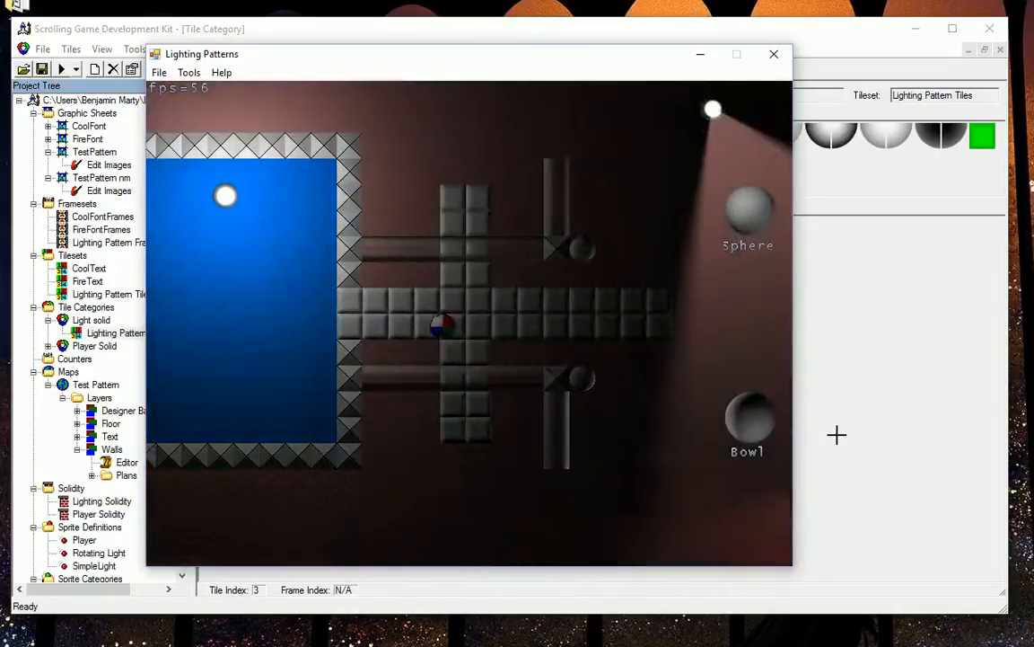
pyautogui.press('Up')
pyautogui.press('Down')
pyautogui.press('Up')
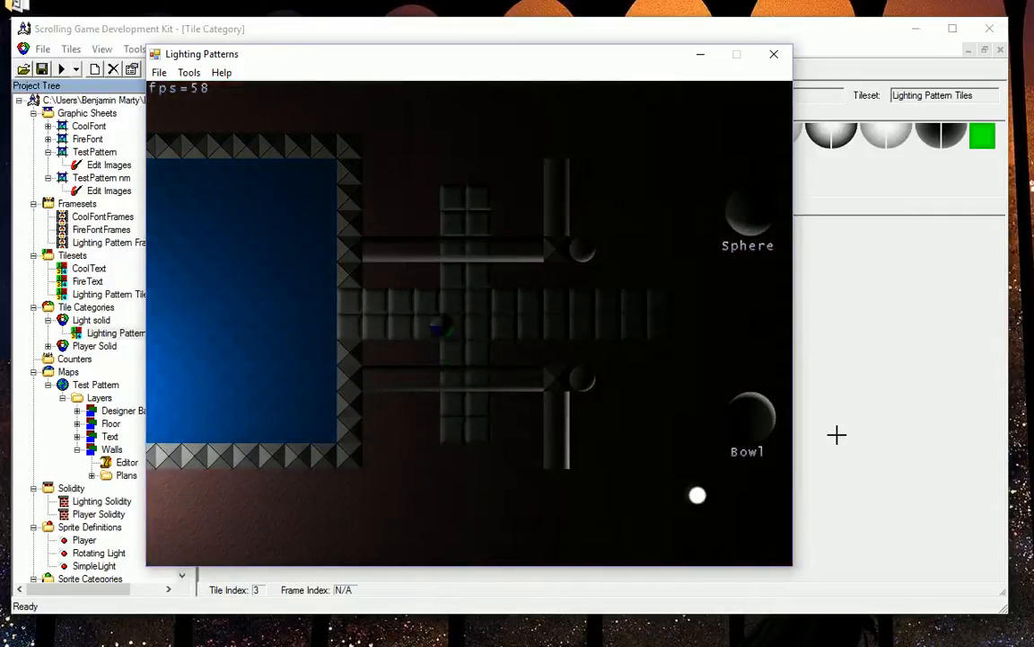
pyautogui.press('Left')
pyautogui.press('Right')
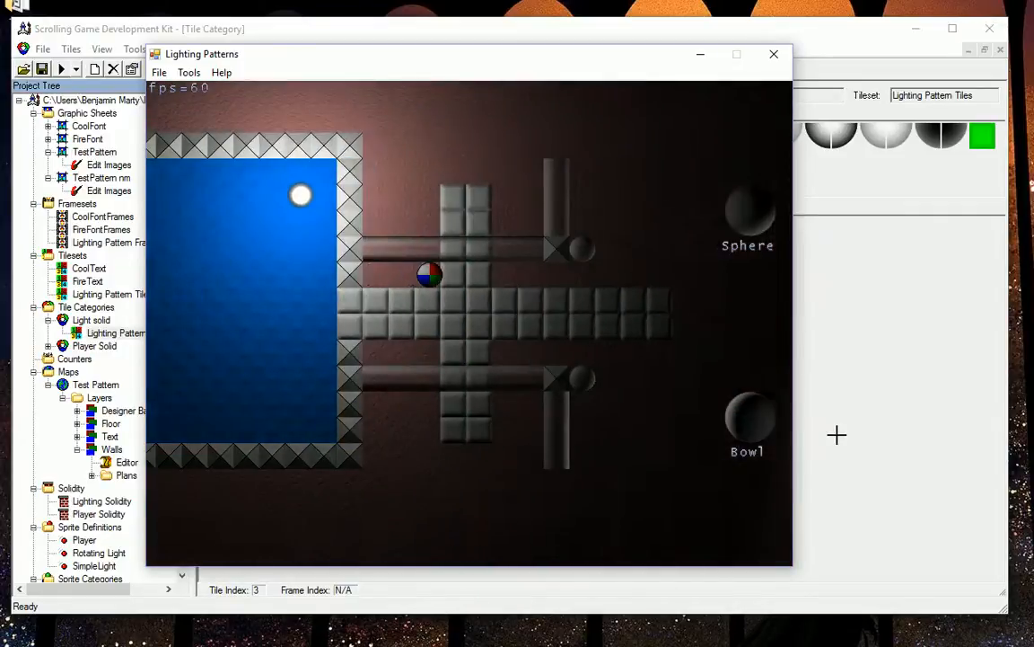
# Move the ball along the grey path to the blue room's doorway and back out to compare the lighting.
pyautogui.press('Left')
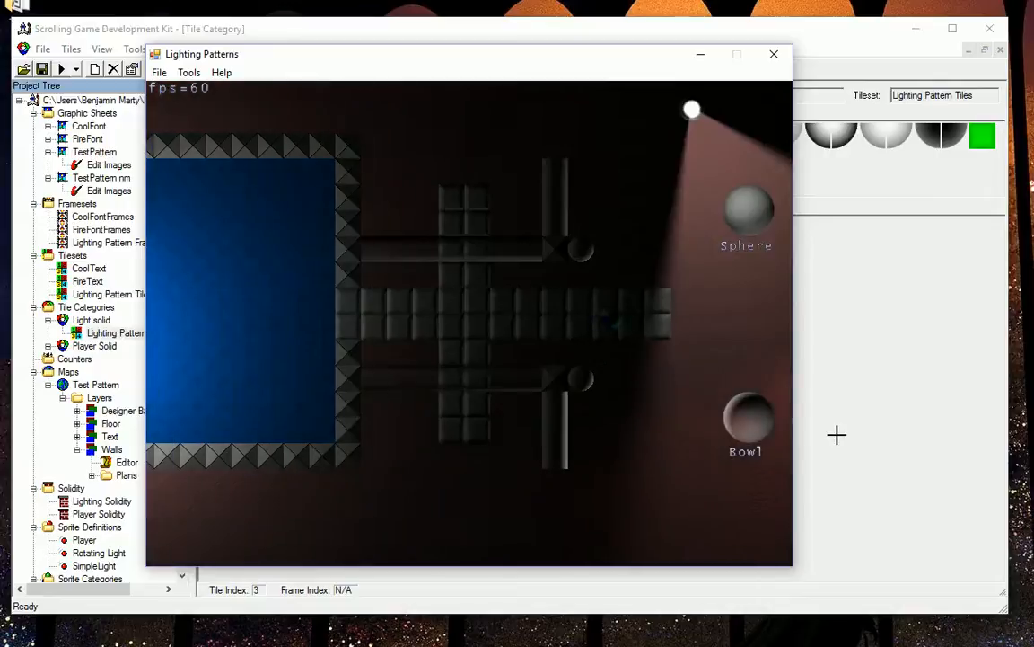
pyautogui.press('Up')
pyautogui.press('Left')
pyautogui.press('Down')
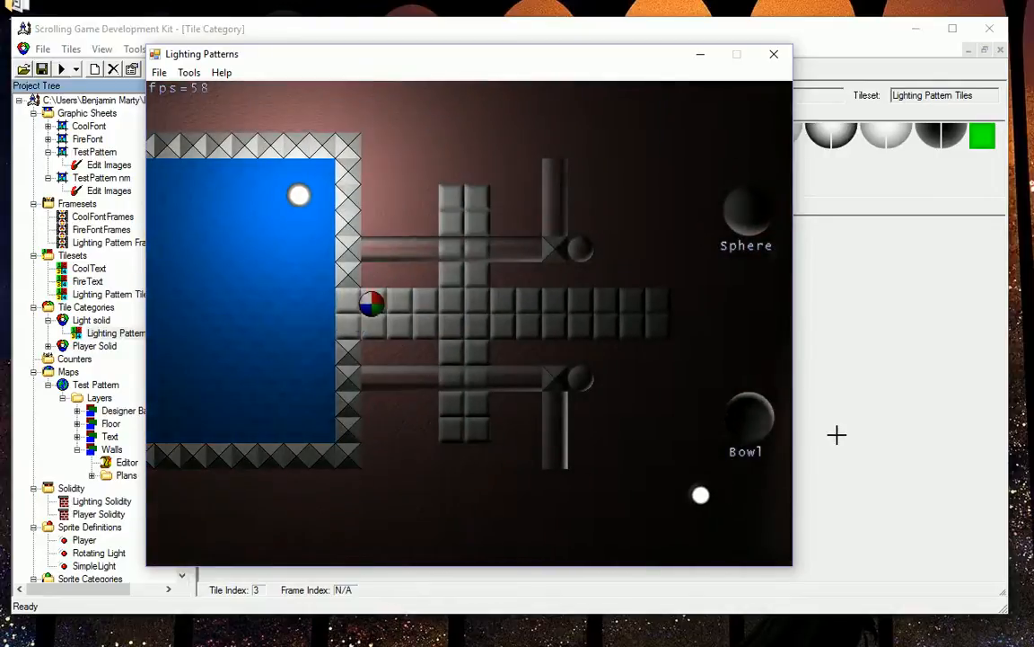
pyautogui.press('Left')
pyautogui.press('Right')
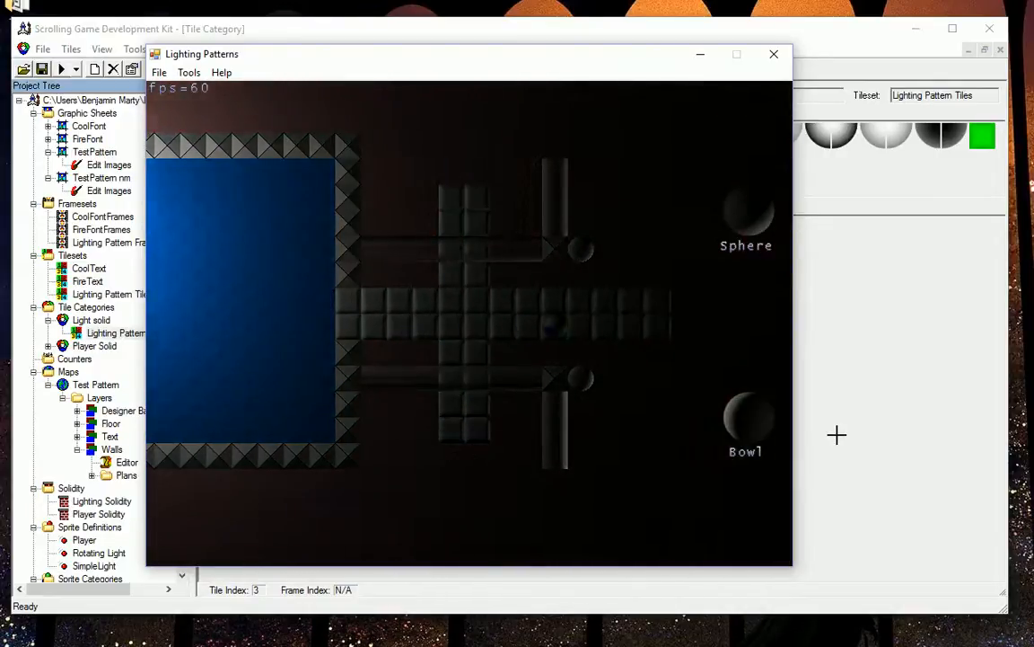
# Move the ball past the sphere and bowl samples onto the coloured tiles beneath the red light, and quit the game.
pyautogui.press('Right')
pyautogui.press('Right')
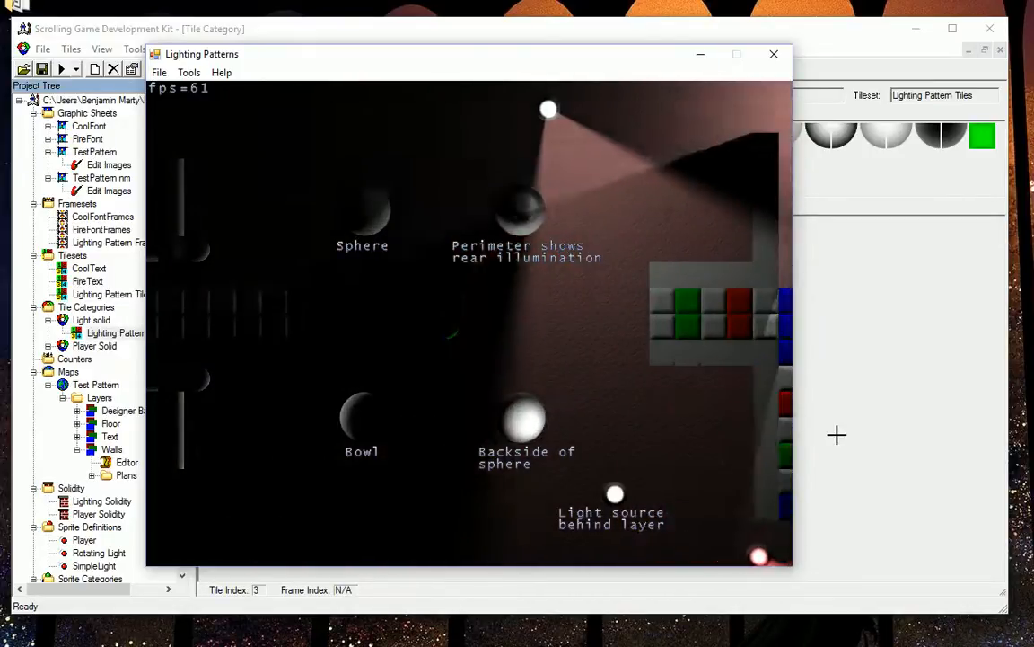
pyautogui.press('Right')
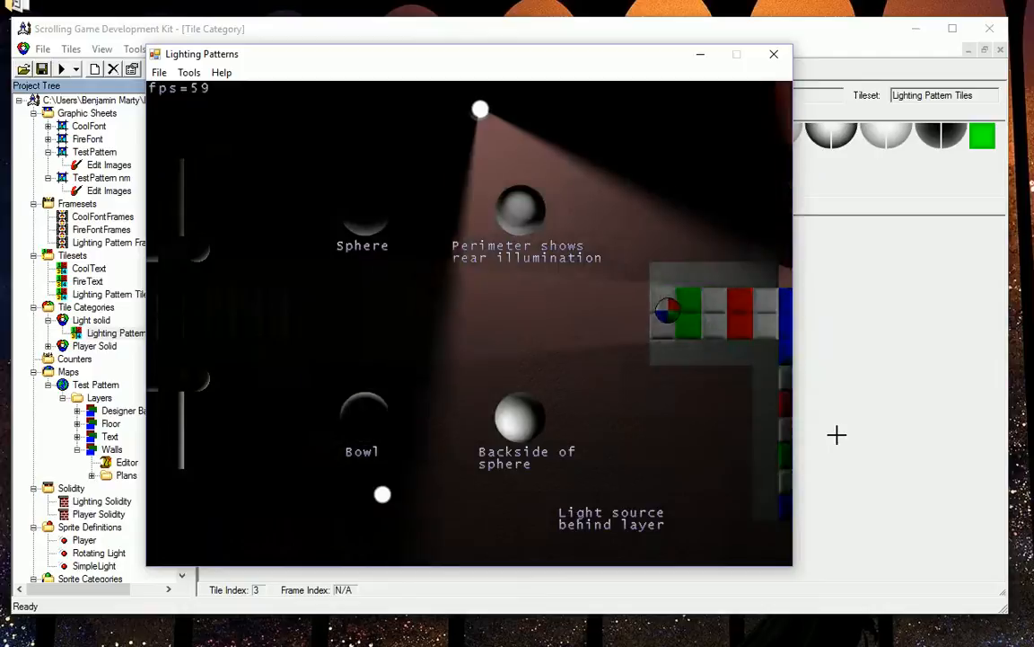
pyautogui.press('Left')
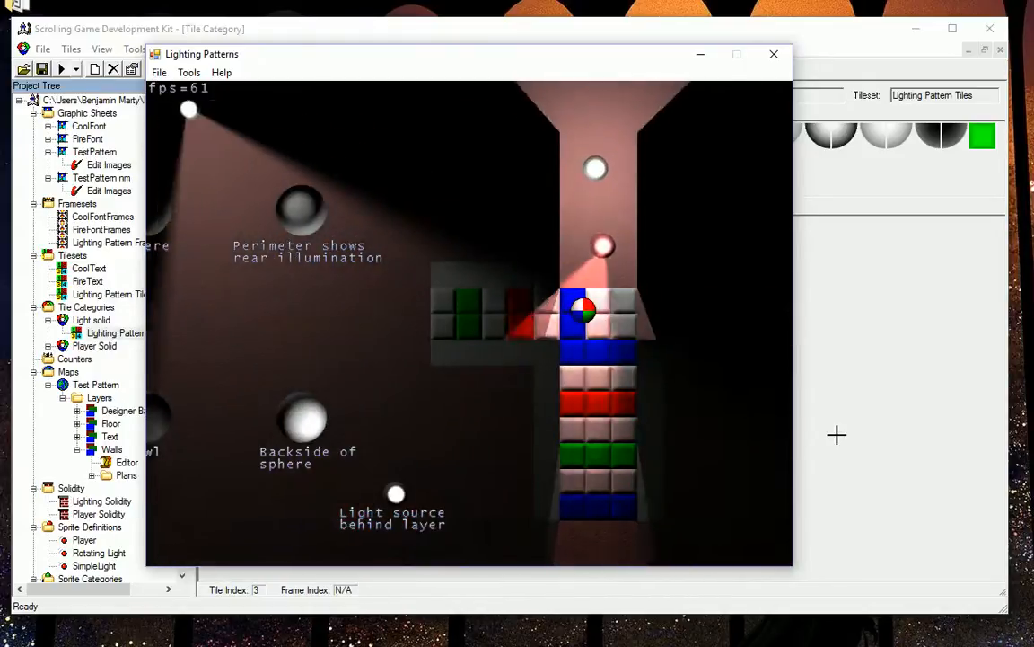
pyautogui.press('Escape')
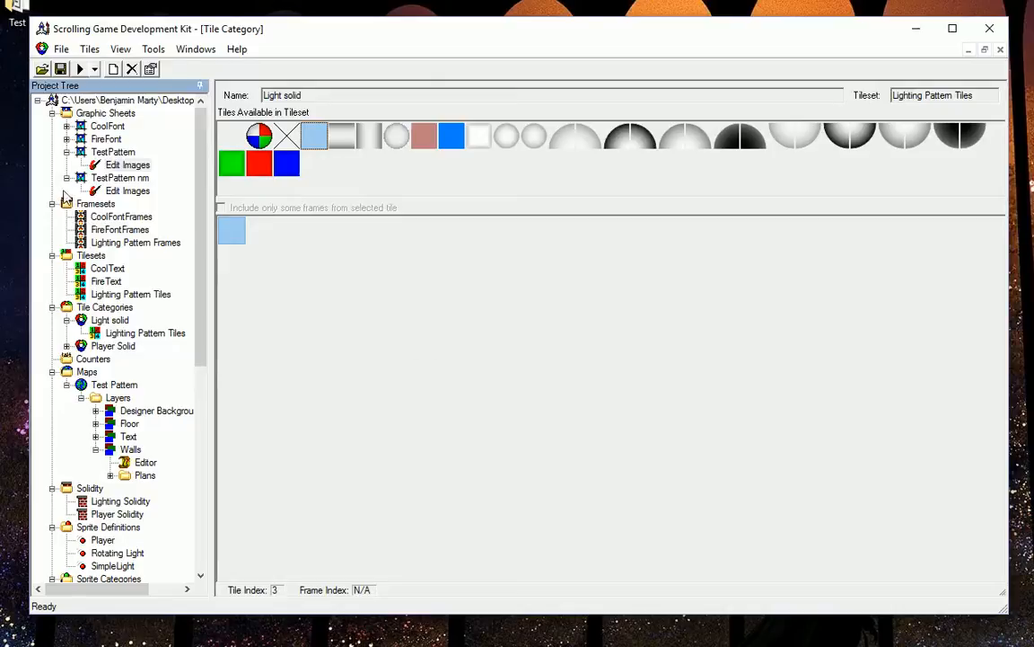
# Open the TestPattern nm images with an enlarged Cell Manager to view the normal maps, and briefly look at SpriteIlluminator.
pyautogui.doubleClick(128, 192)
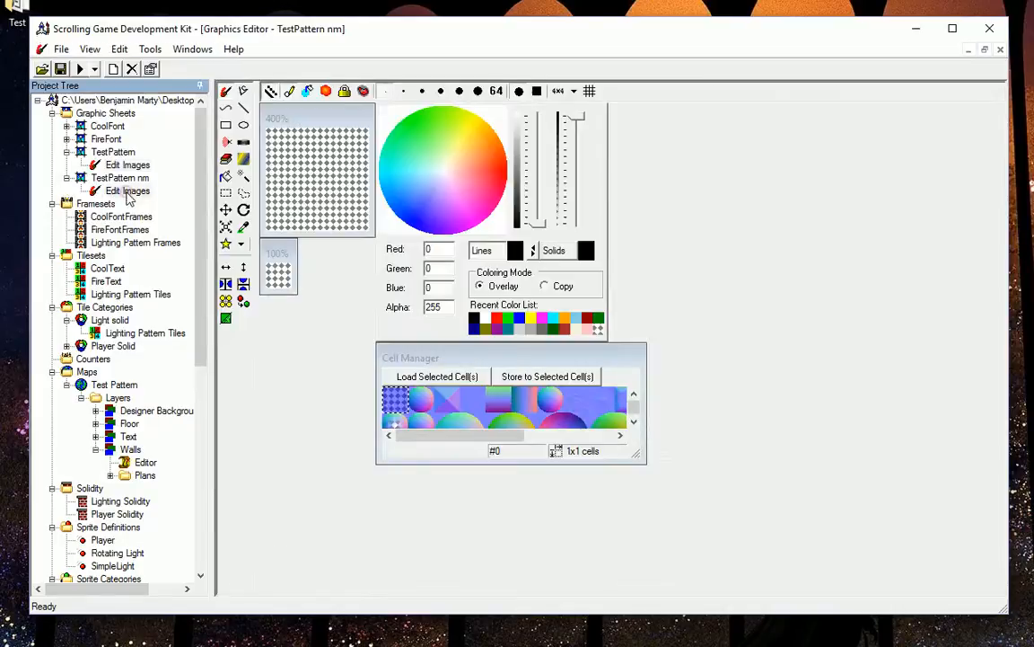
pyautogui.moveTo(642, 464); pyautogui.dragTo(697, 529)
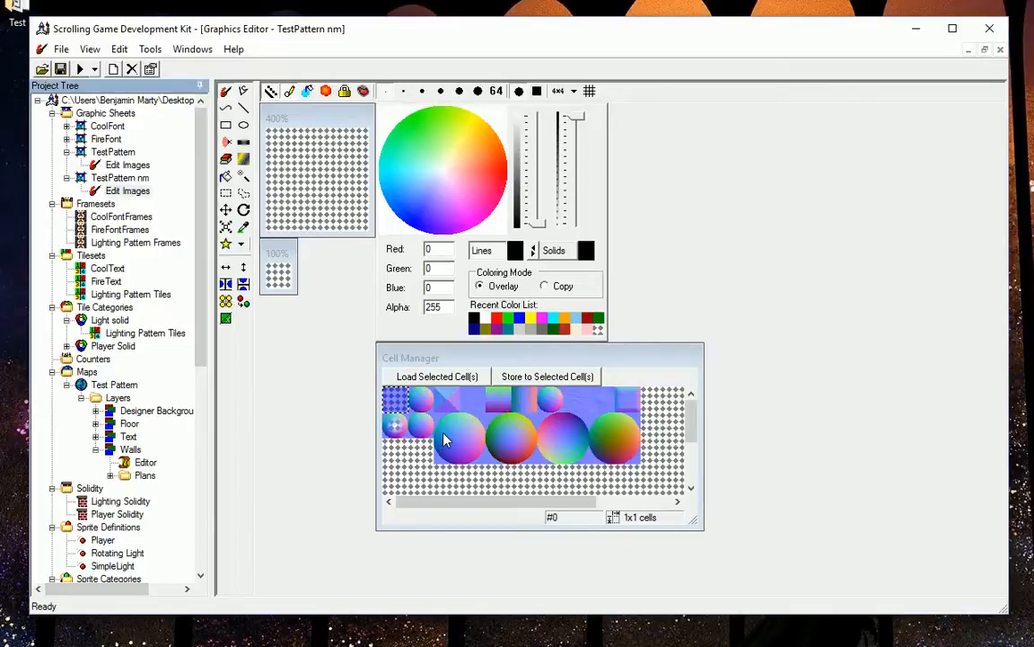
pyautogui.click(634, 642)
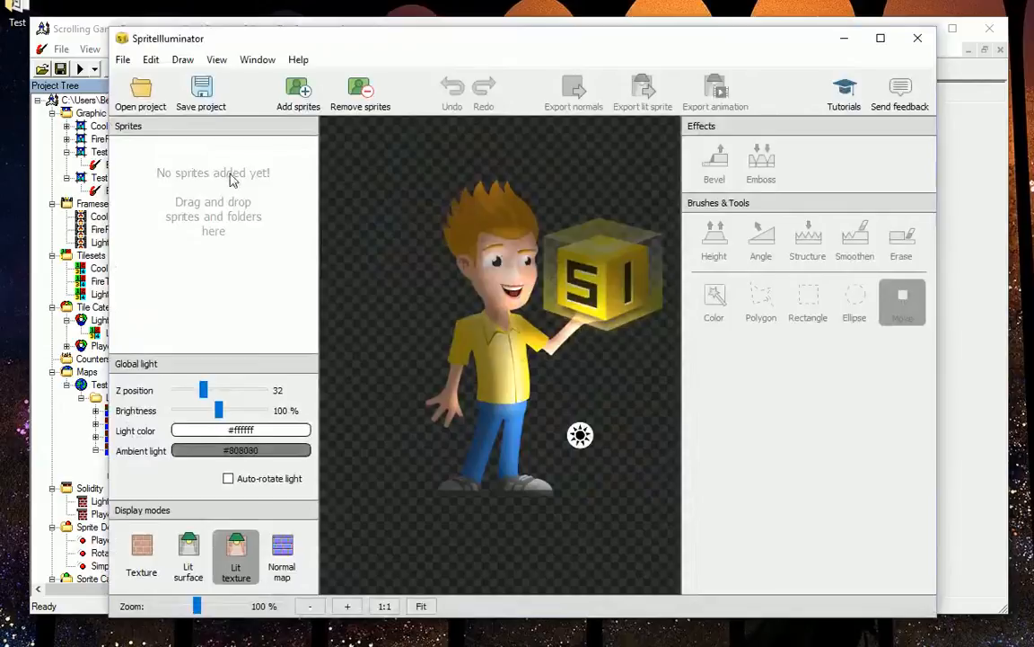
pyautogui.click(844, 38)
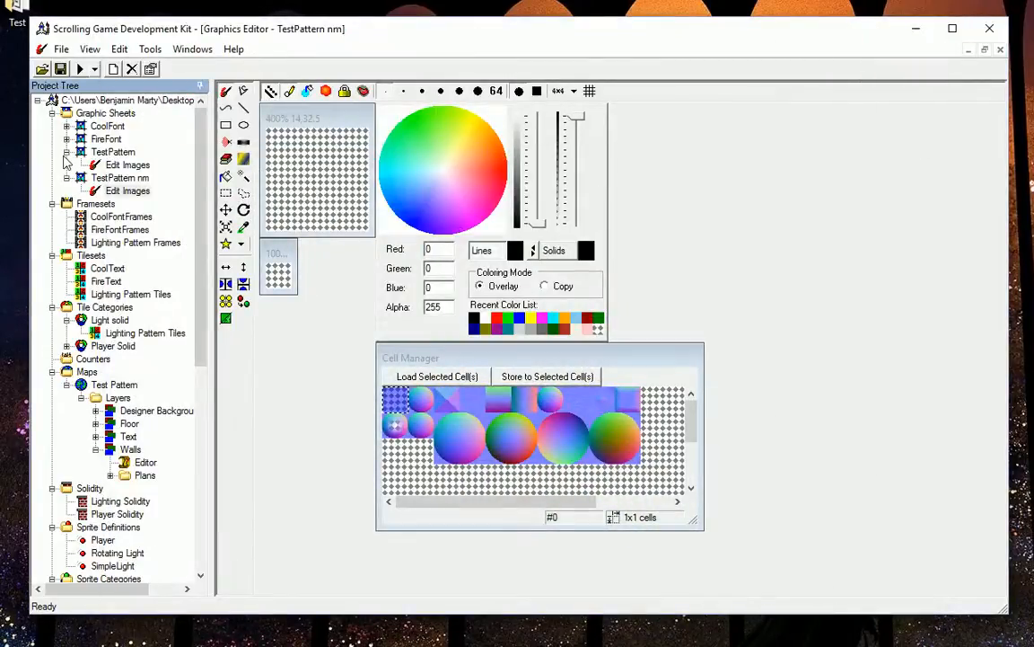
# Load the solid white block in cell #3 of the TestPattern images and export it to the Desktop as whiteblock.png.
pyautogui.doubleClick(127, 165)
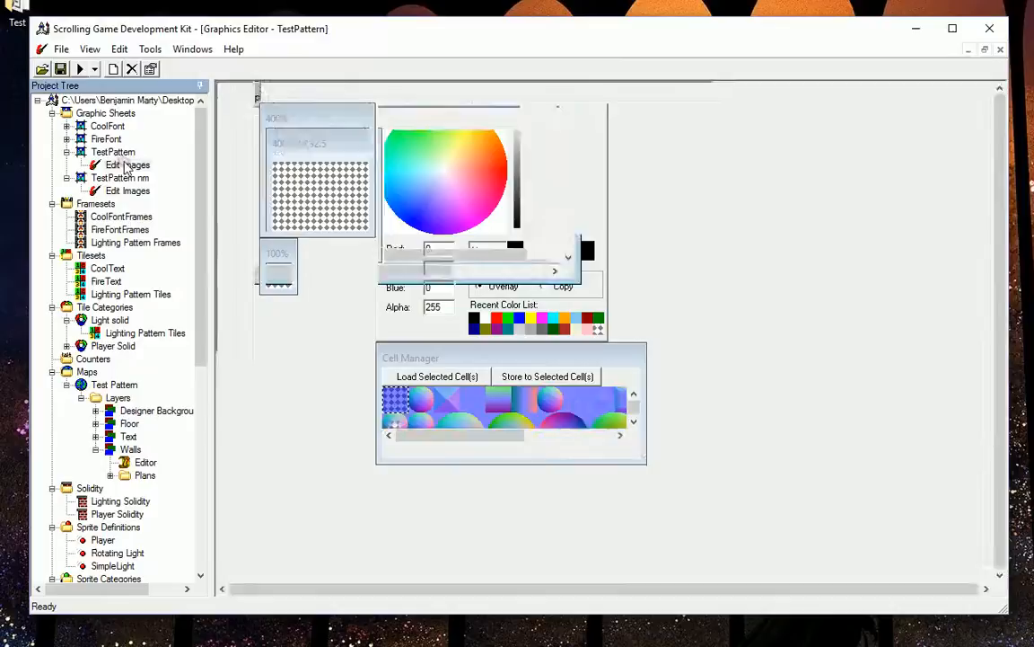
pyautogui.click(473, 400)
pyautogui.click(437, 377)
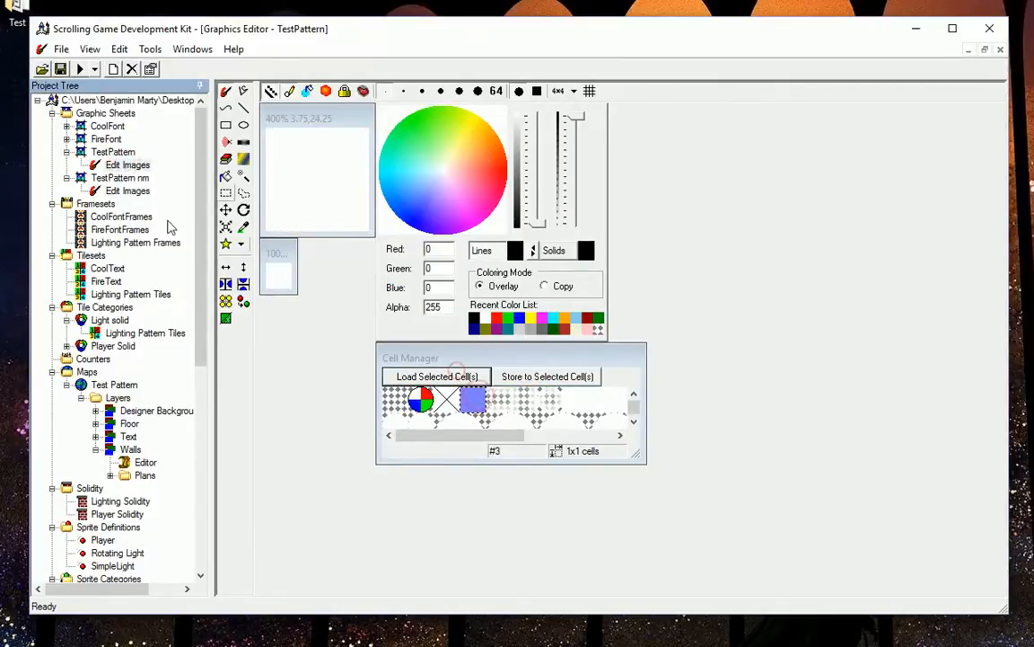
pyautogui.click(60, 49)
pyautogui.click(112, 109)
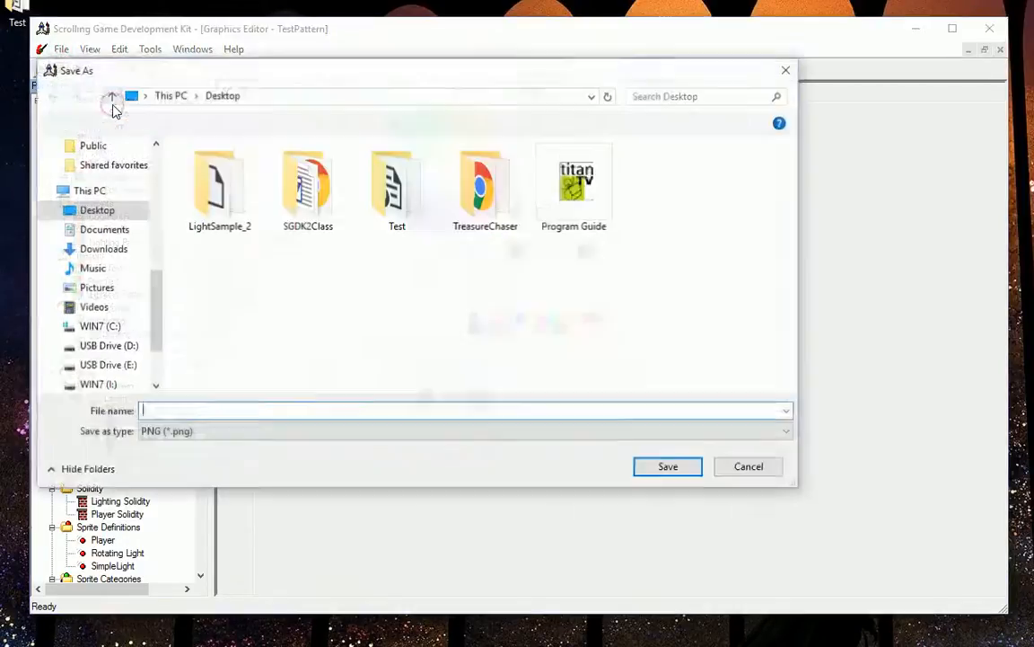
pyautogui.write('whiteblock')
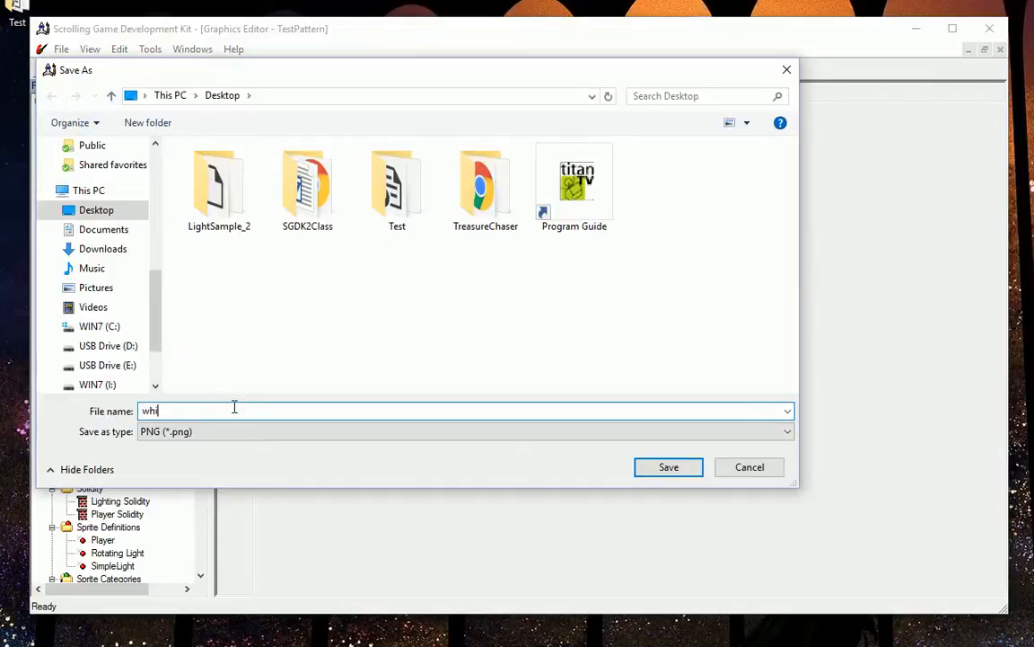
pyautogui.click(669, 468)
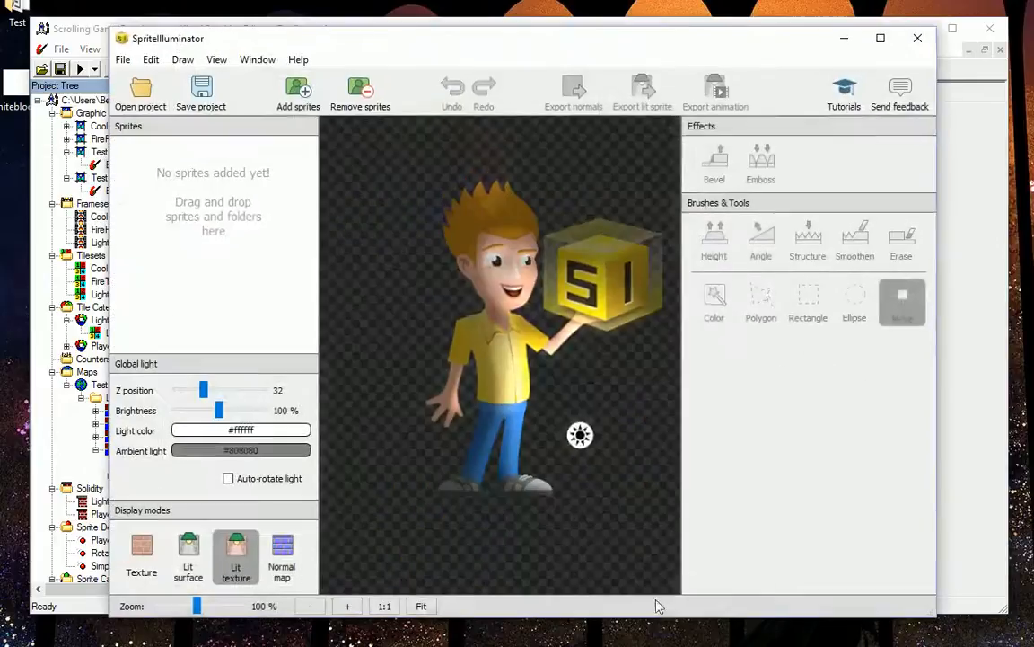
# Switch to SpriteIlluminator and add whiteblock.png from the Desktop as a sprite.
pyautogui.click(297, 90)
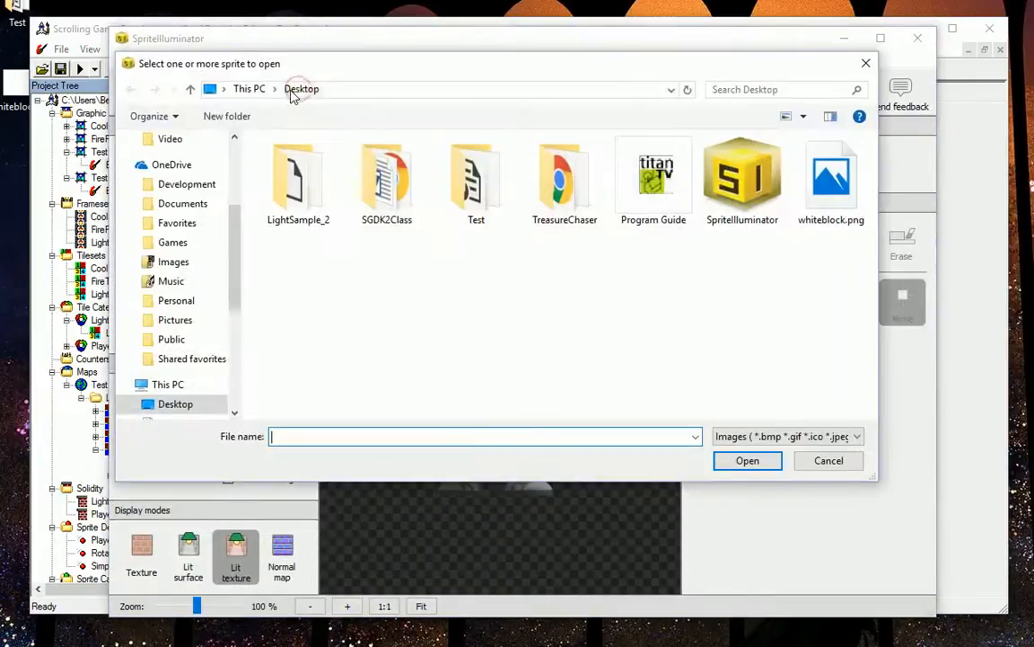
pyautogui.click(826, 184)
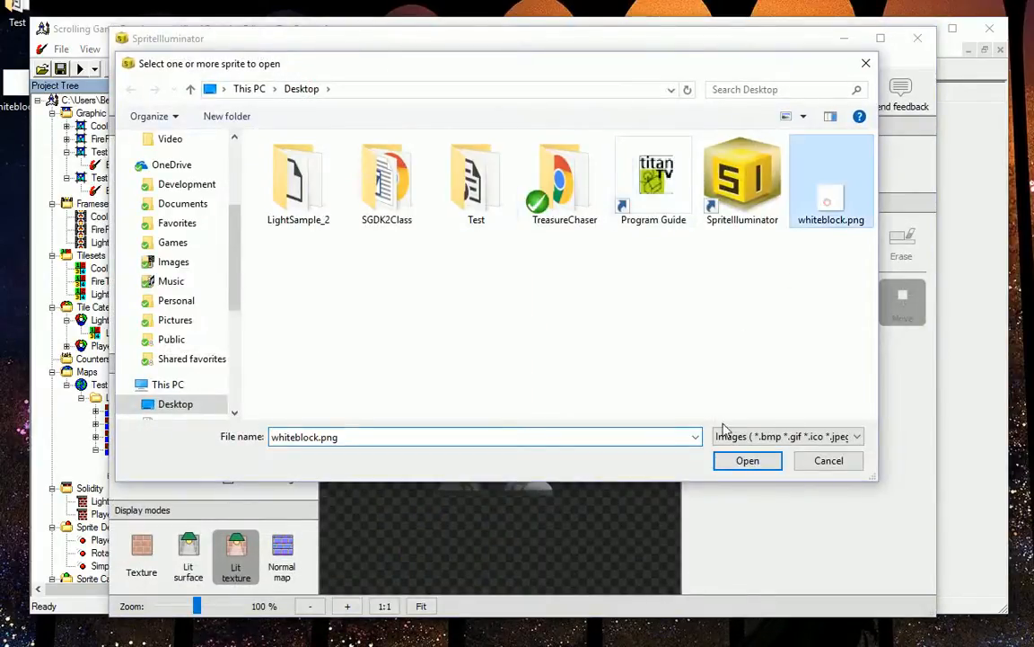
pyautogui.click(749, 460)
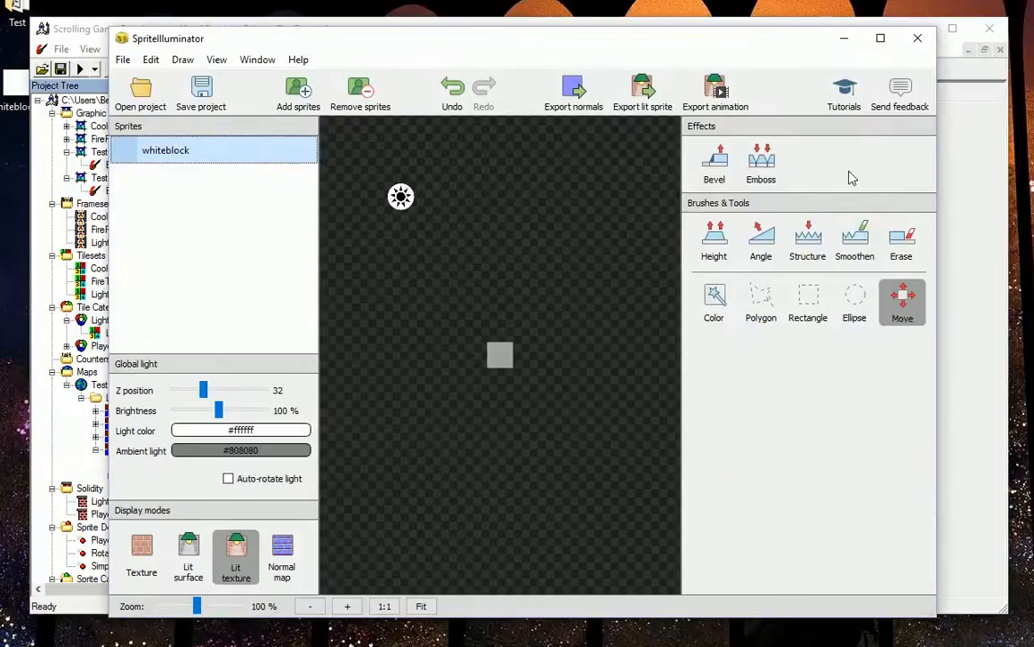
# Apply an upward bevel to the whiteblock sprite with a width of 9 and a height of 78 %.
pyautogui.click(716, 166)
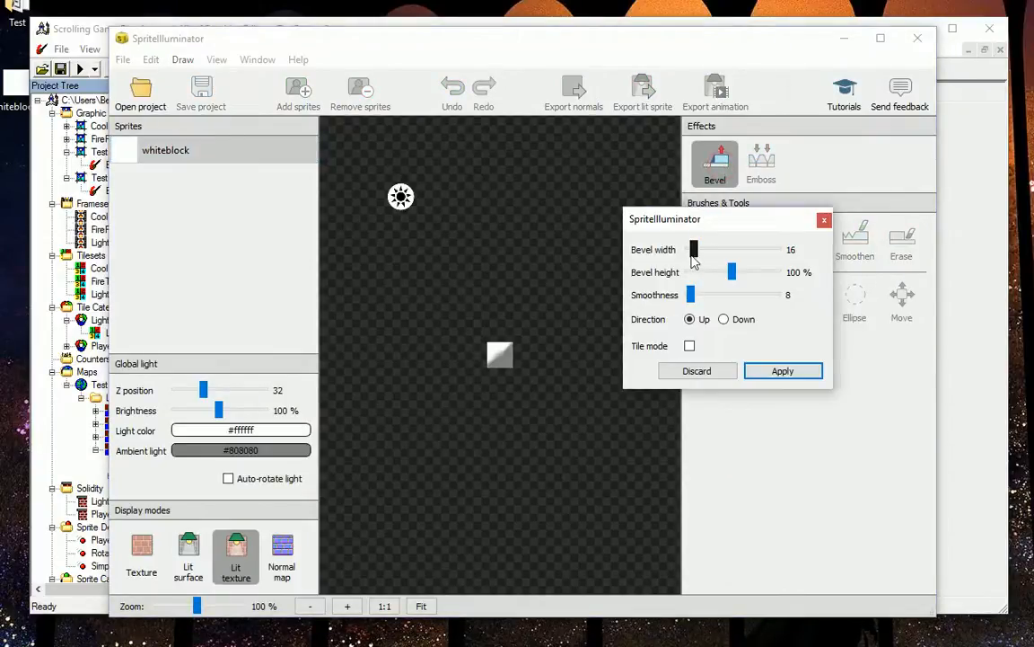
pyautogui.moveTo(697, 255); pyautogui.dragTo(694, 255)
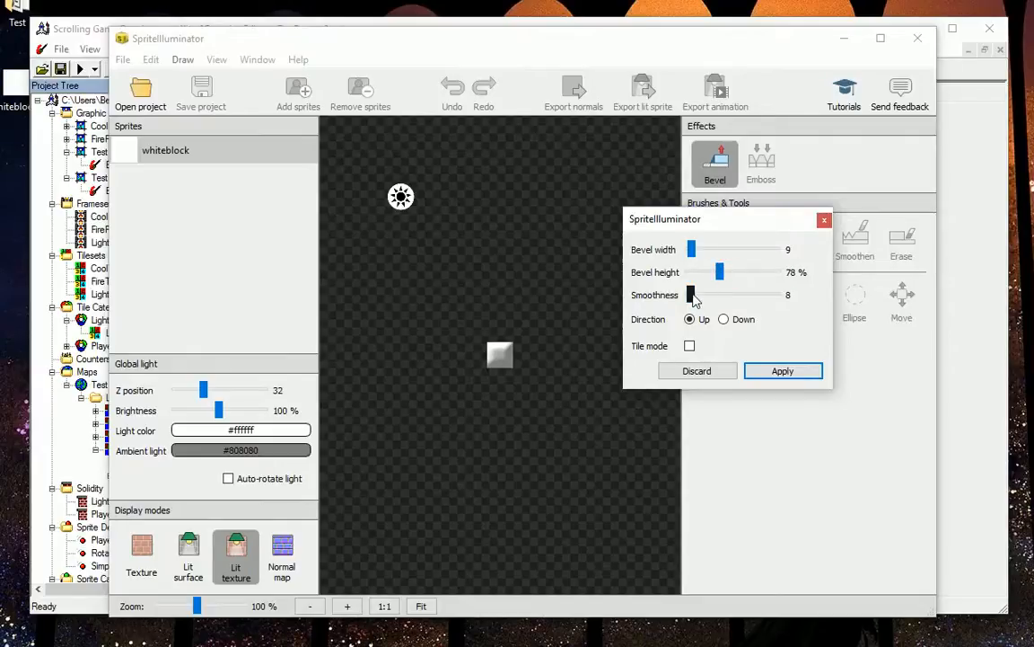
pyautogui.click(765, 371)
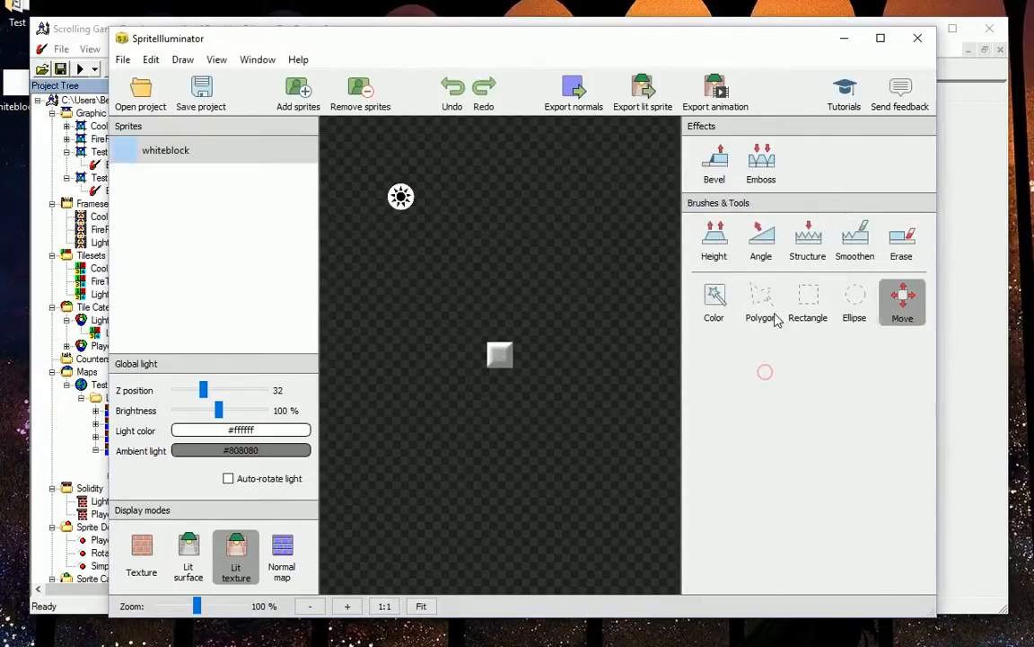
# Paint the bark-1 pattern onto the block with the Structure brush and display the sprite as a normal map.
pyautogui.click(809, 238)
pyautogui.moveTo(503, 361)
pyautogui.mouseDown()
pyautogui.moveTo(510, 344)
pyautogui.moveTo(501, 355)
pyautogui.mouseUp()
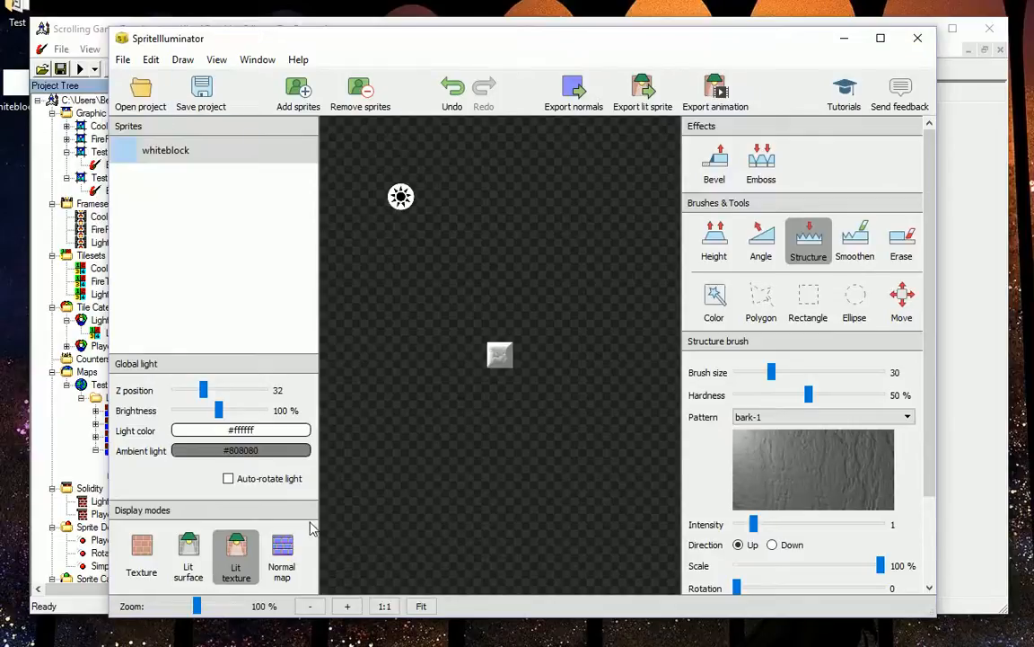
pyautogui.click(282, 555)
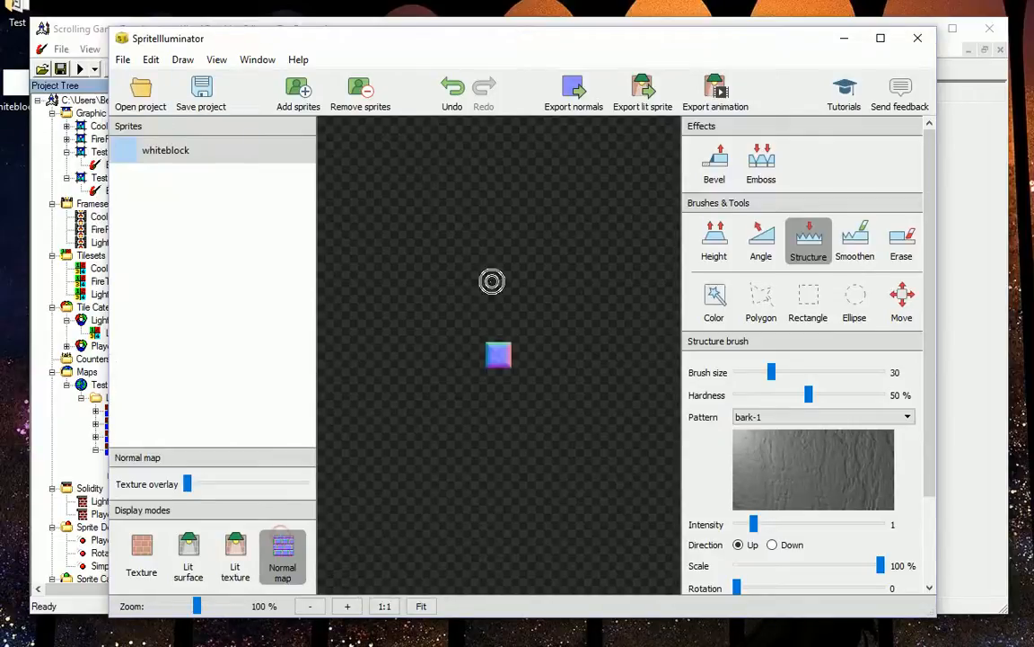
# Export the block's normal map to the same directory as the sprite image, using the suffix _n.
pyautogui.click(123, 61)
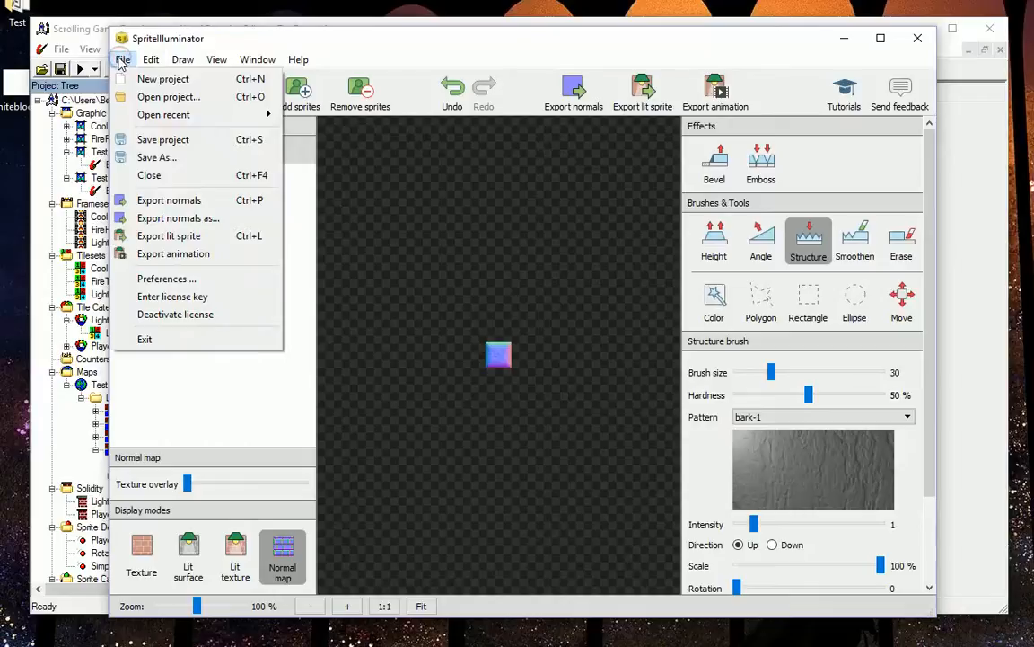
pyautogui.click(178, 217)
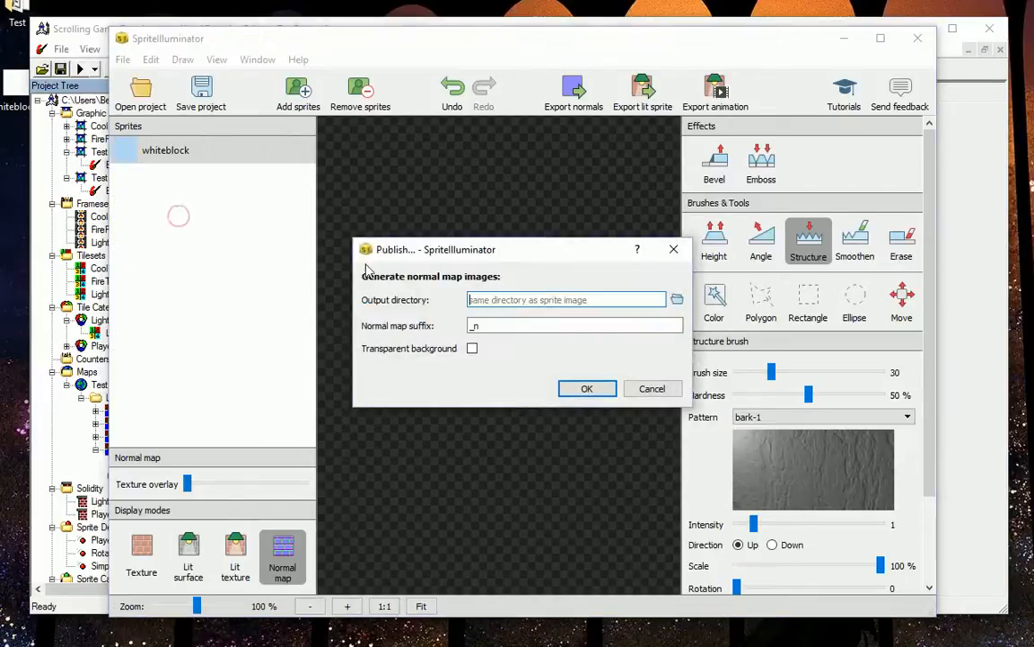
pyautogui.click(586, 388)
pyautogui.click(681, 415)
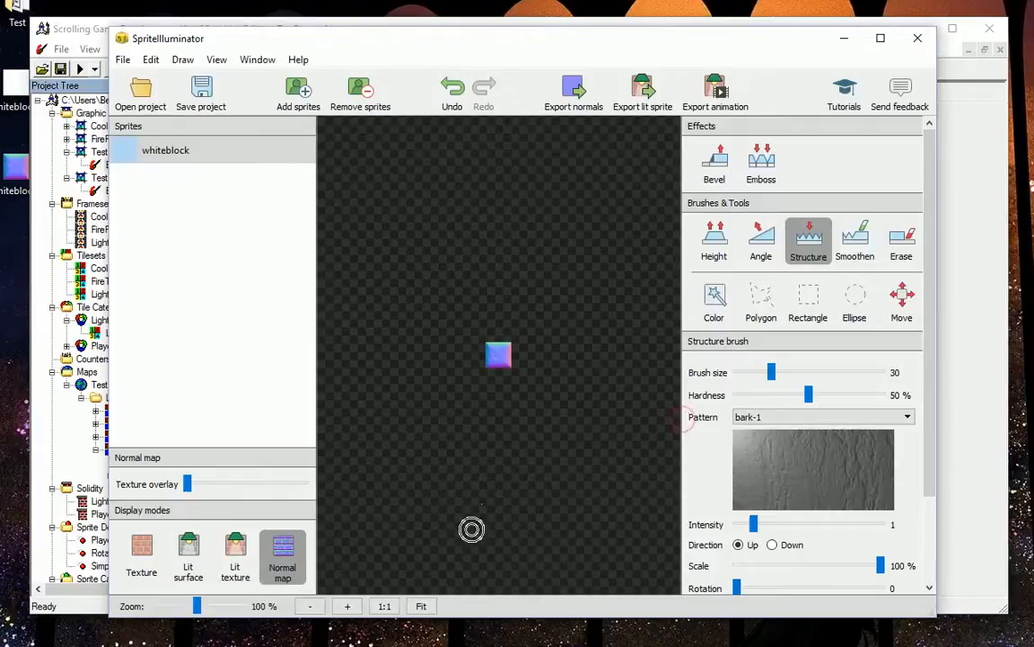
# Switch to Scrolling Game Development Kit, edit the TestPattern nm sheet's images, and open whiteblock_n.png from the Desktop for graphics import.
pyautogui.hotkey('alt', 'Tab')
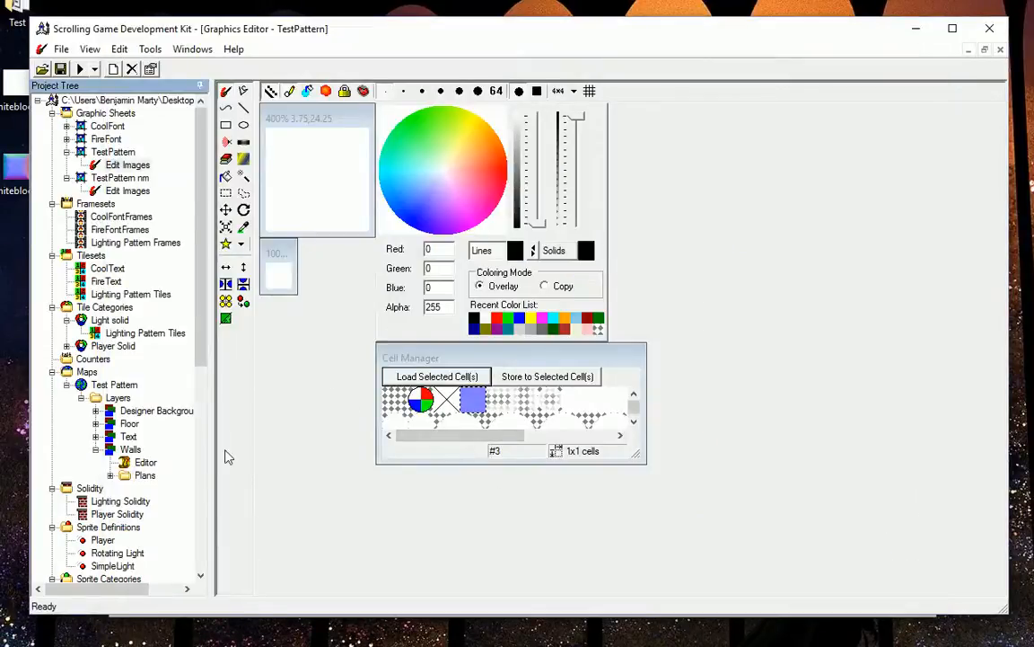
pyautogui.doubleClick(129, 192)
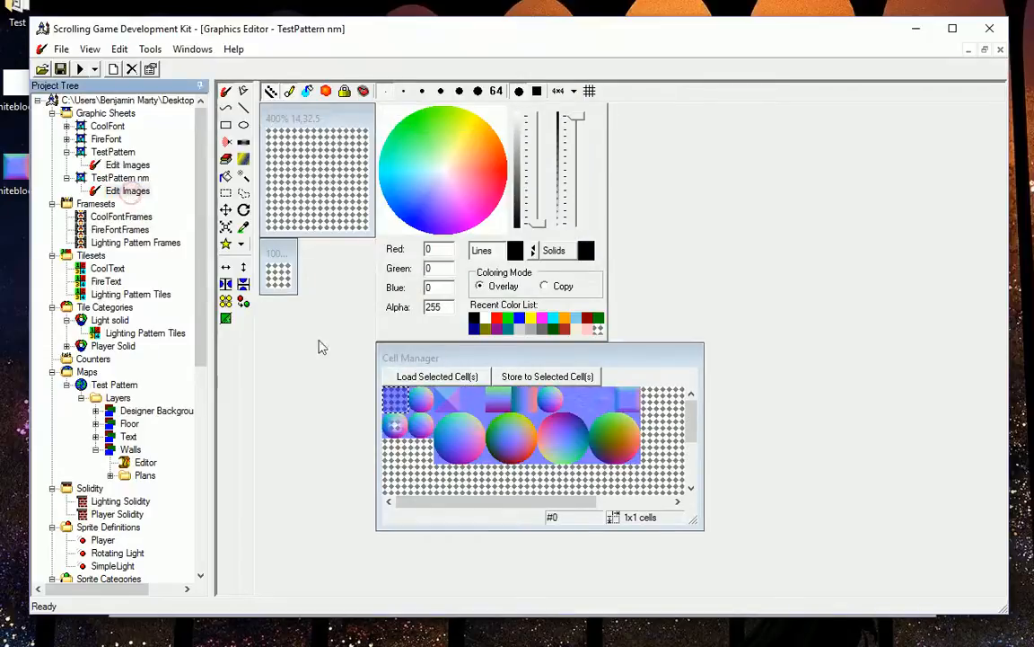
pyautogui.click(60, 50)
pyautogui.click(112, 124)
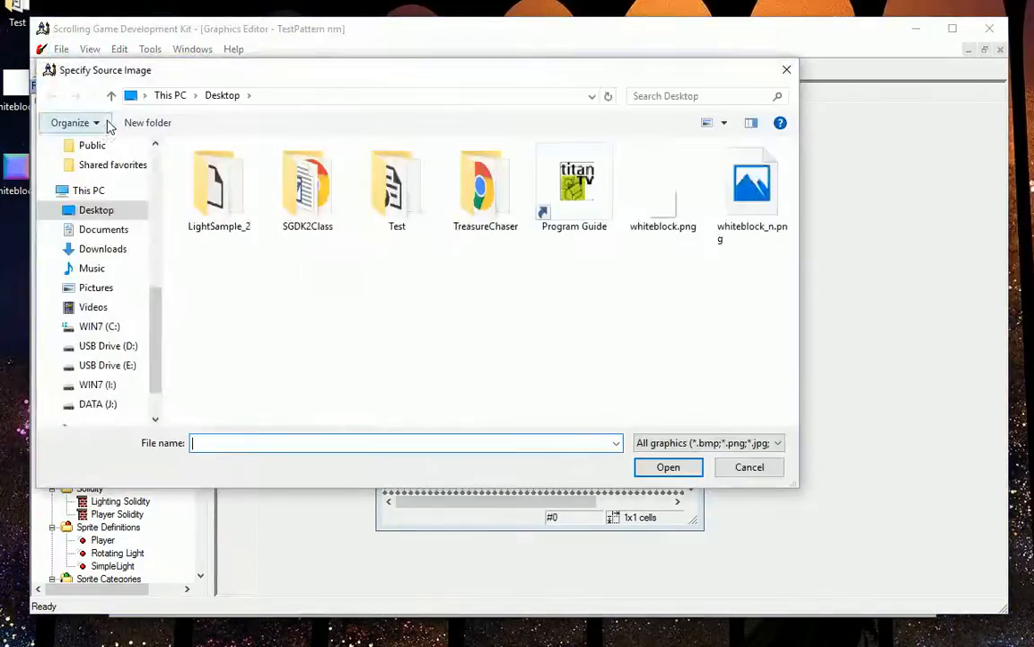
pyautogui.click(752, 188)
pyautogui.click(669, 467)
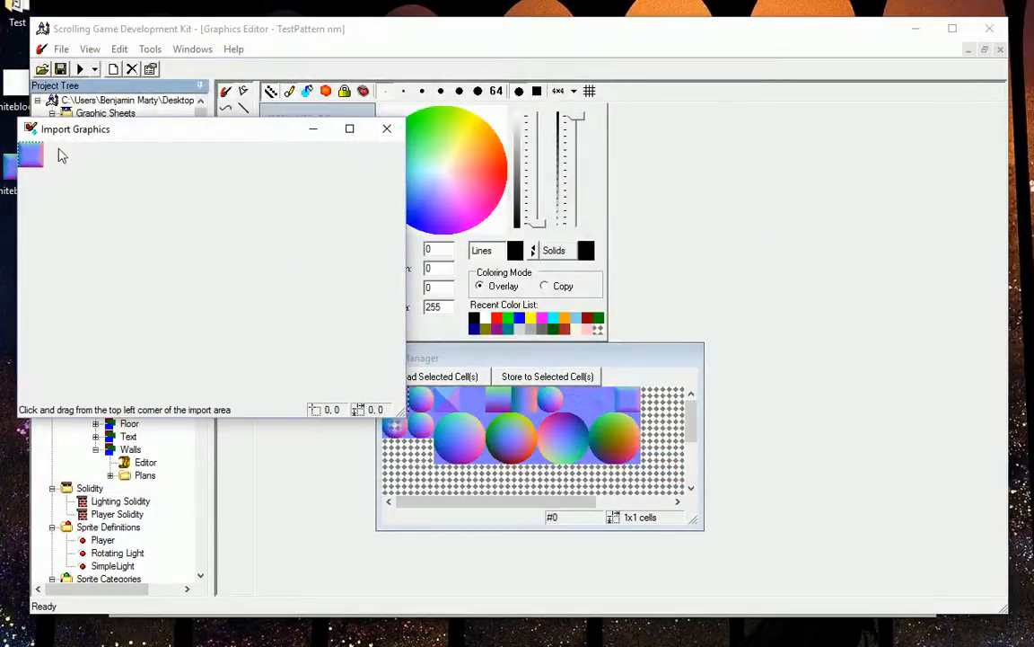
# Import the whole normal-map block into the graphics editor and store it in cell #3 of the TestPattern nm sheet.
pyautogui.click(28, 153)
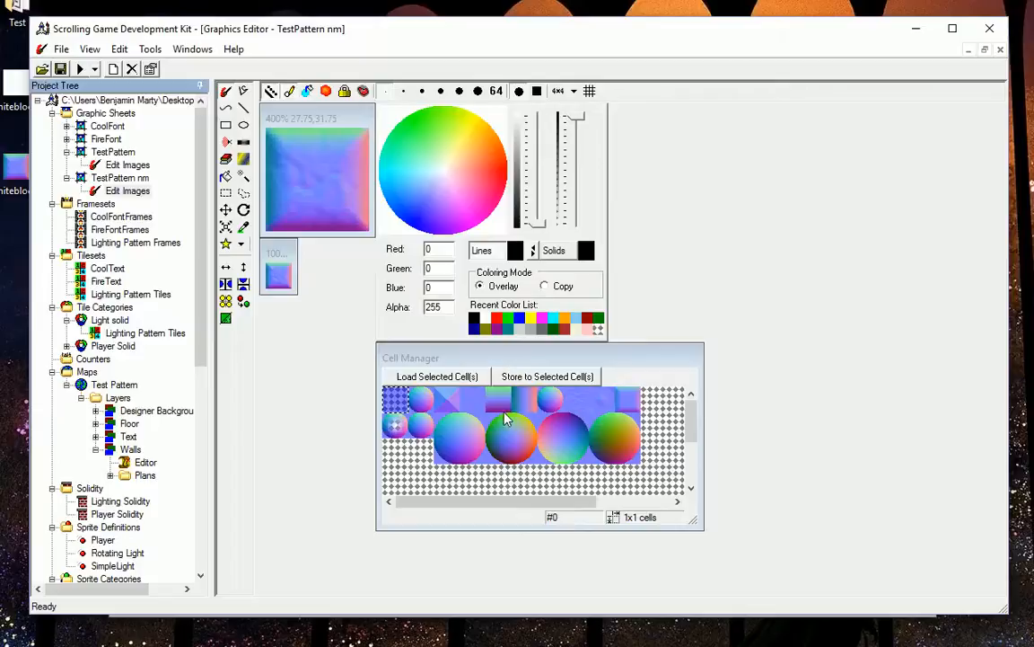
pyautogui.click(477, 401)
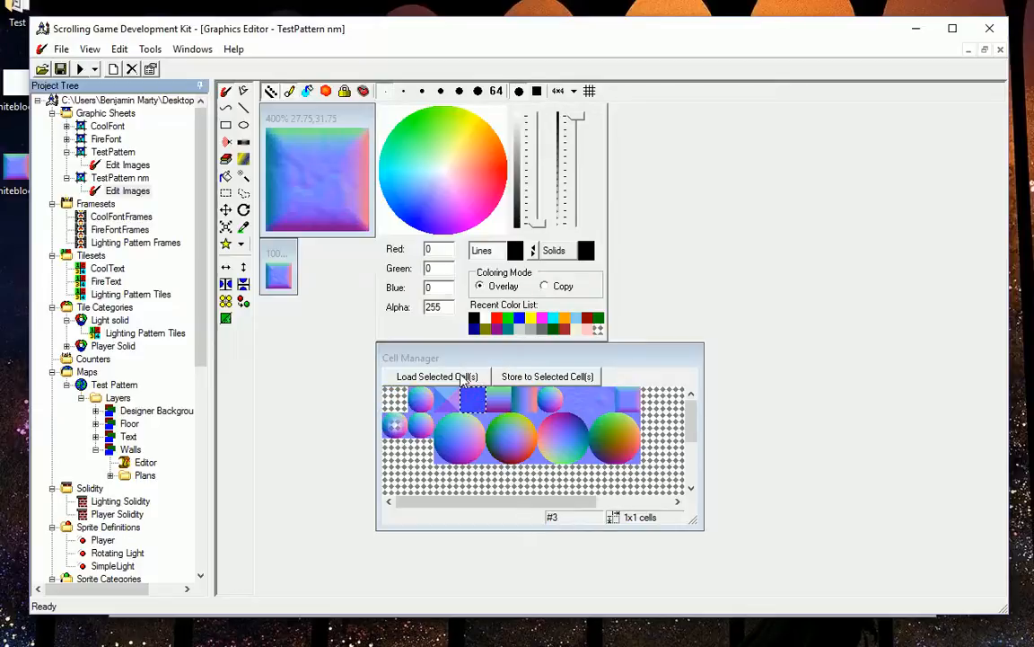
pyautogui.click(532, 377)
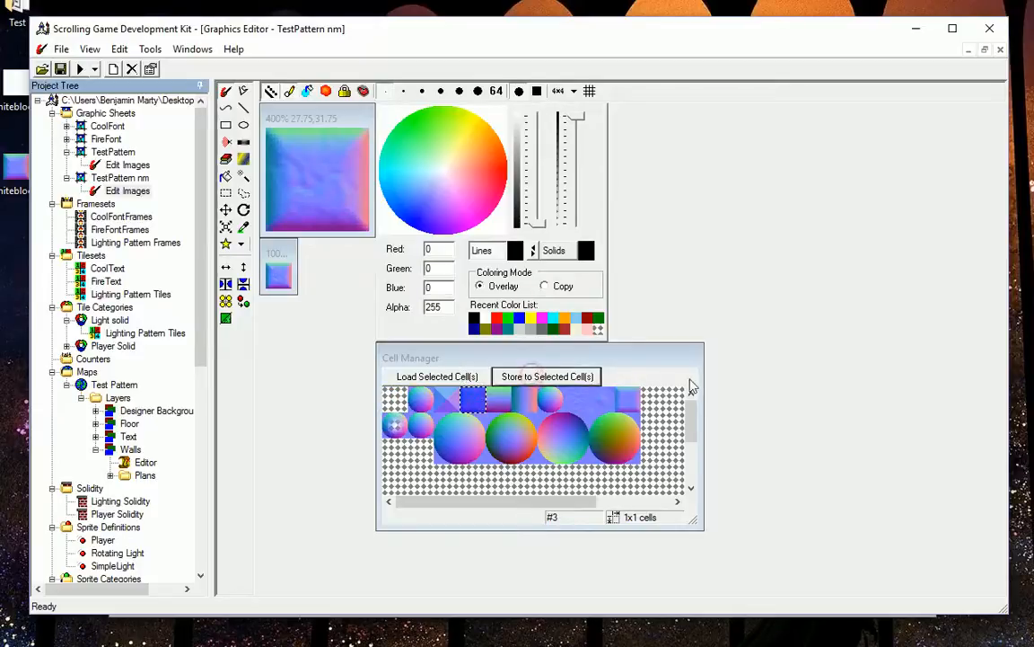
# Close the Lighting Patterns game that is still running, relaunch the project, and dismiss the debug mode notice.
pyautogui.click(81, 69)
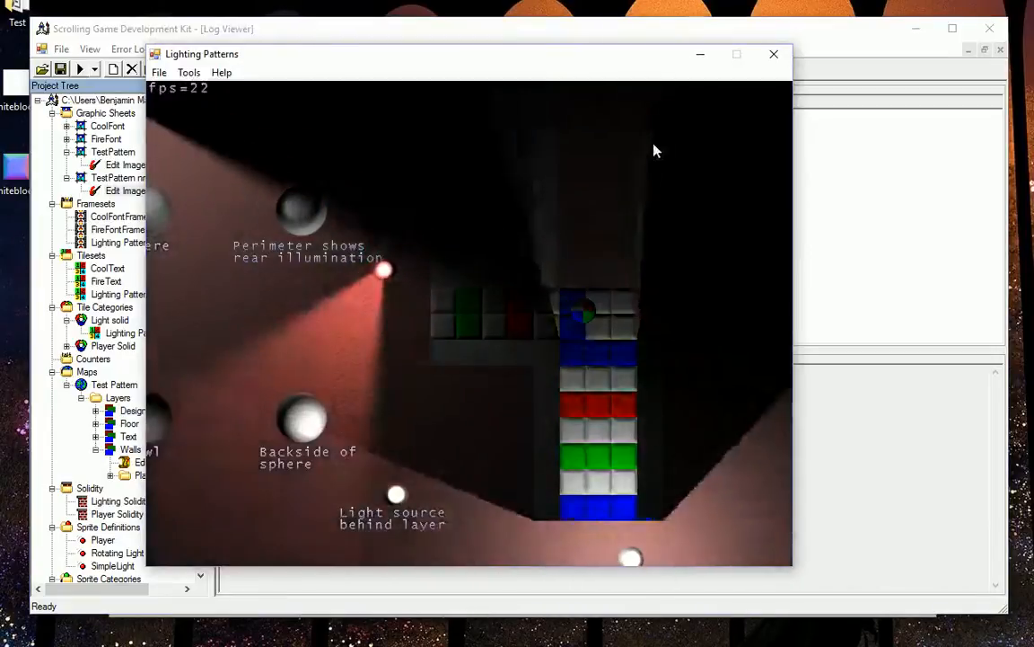
pyautogui.click(778, 57)
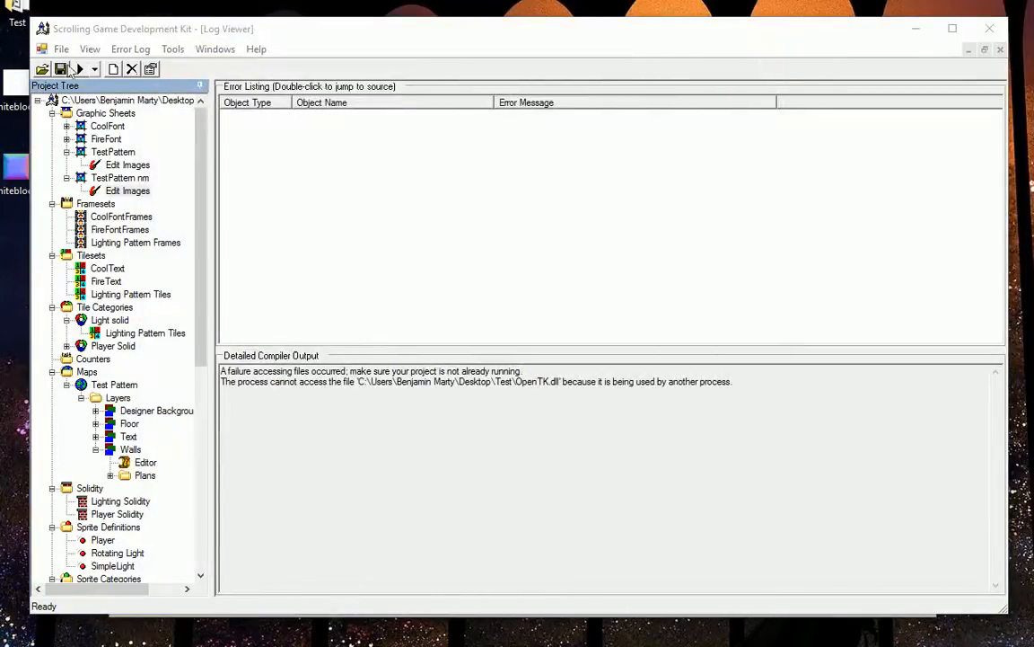
pyautogui.click(82, 69)
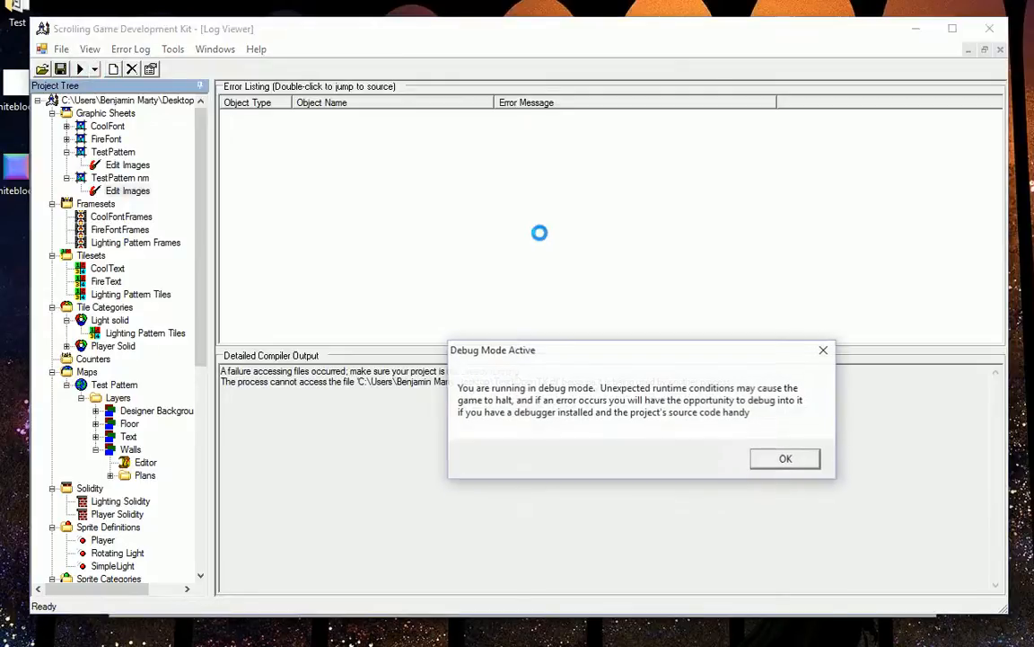
pyautogui.click(787, 459)
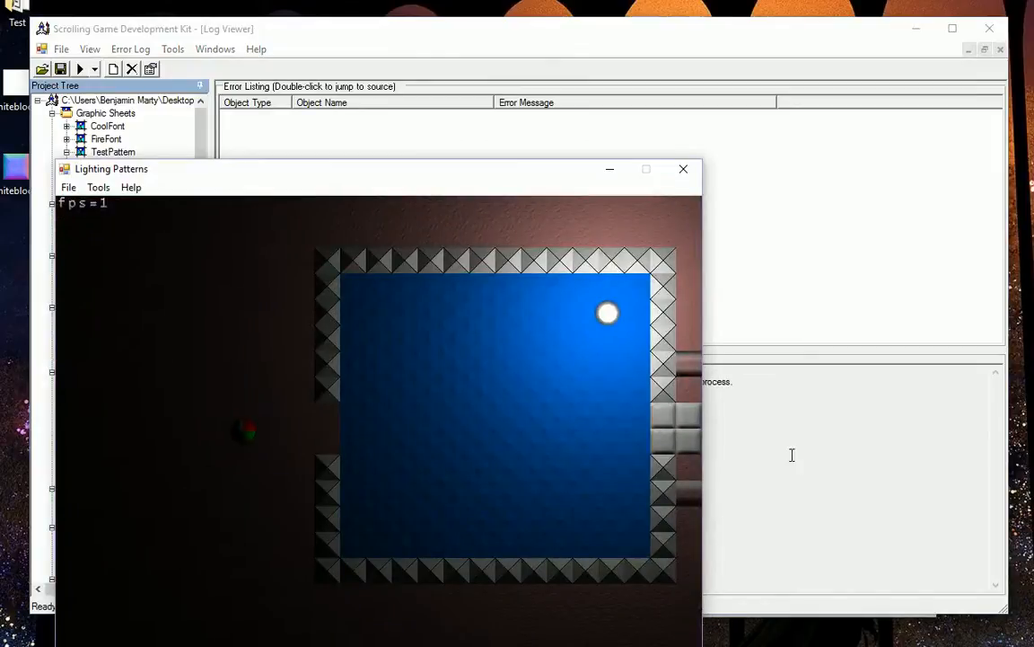
# Steer the player right across the blue pool to the coloured blocks to examine the lighting on the block tiles, and close the game.
pyautogui.press('Right')
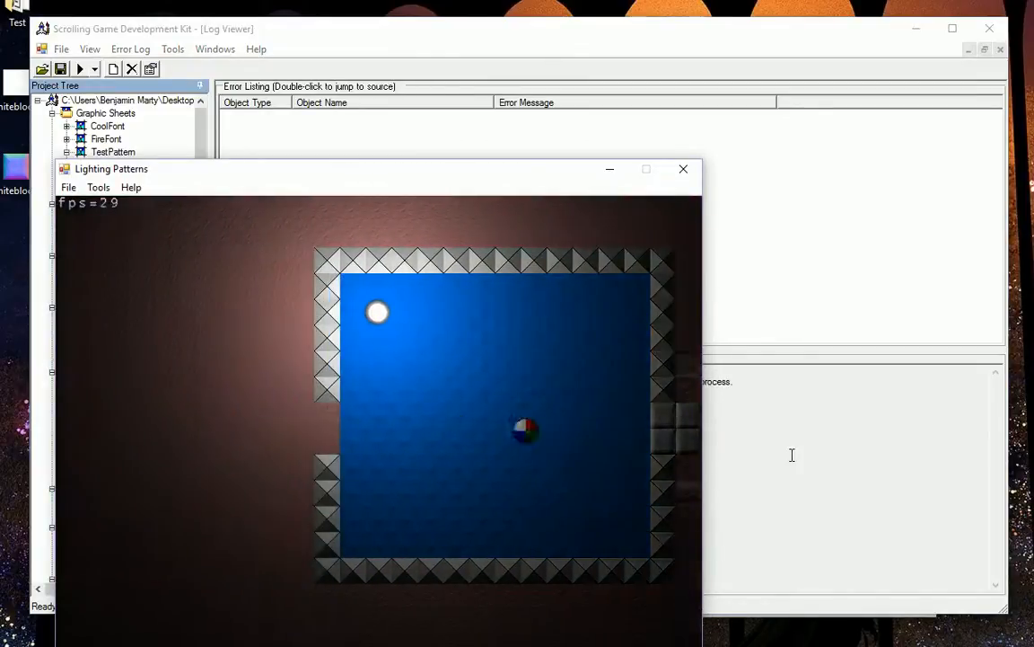
pyautogui.press('Right')
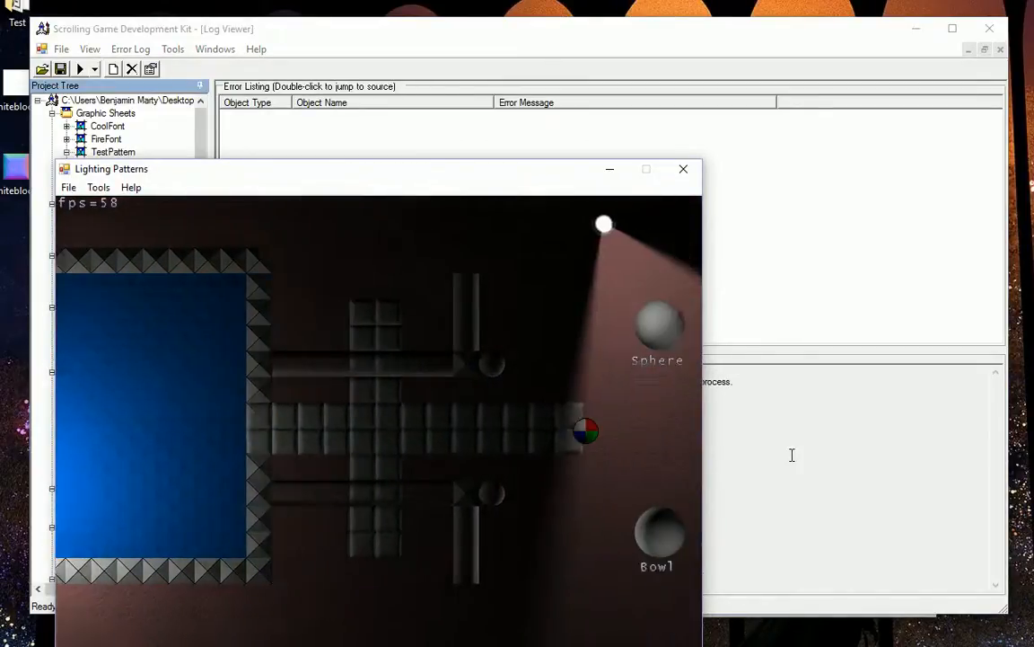
pyautogui.press('Right')
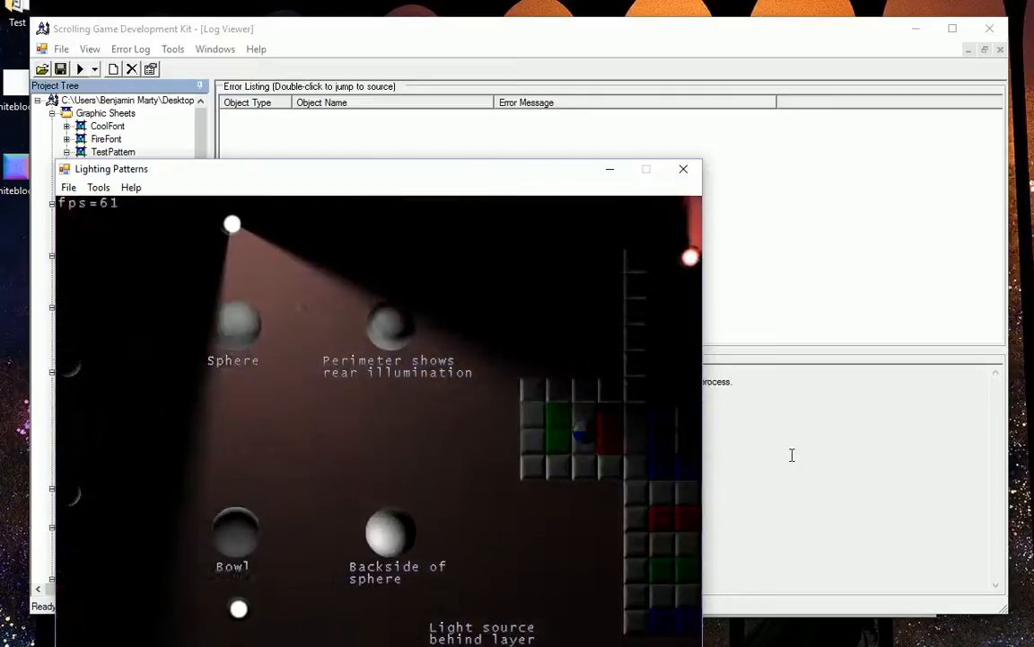
pyautogui.press('Left')
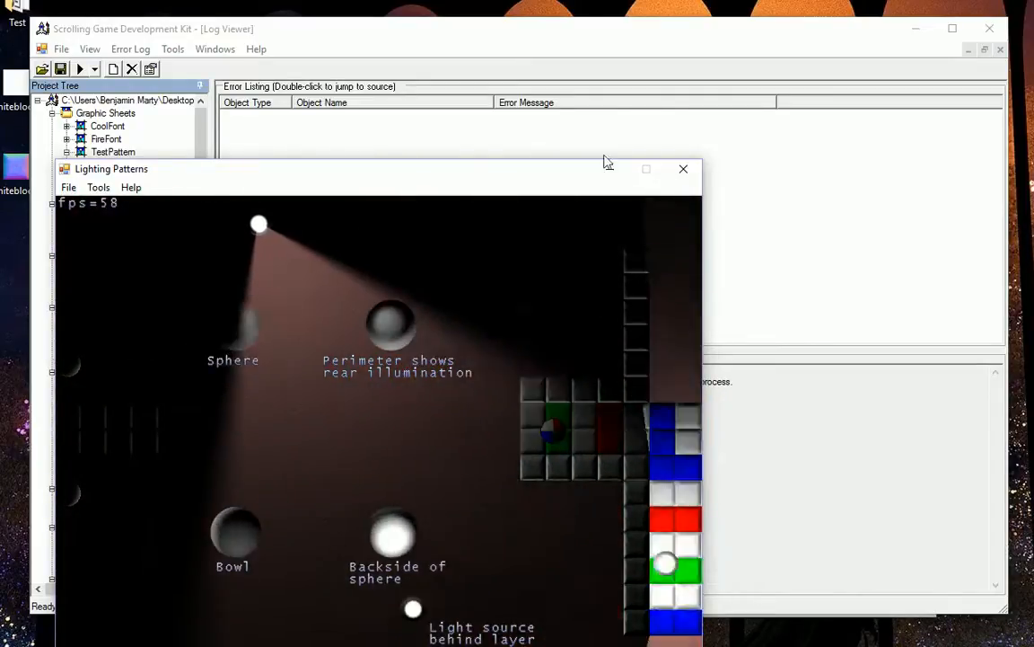
pyautogui.click(684, 168)
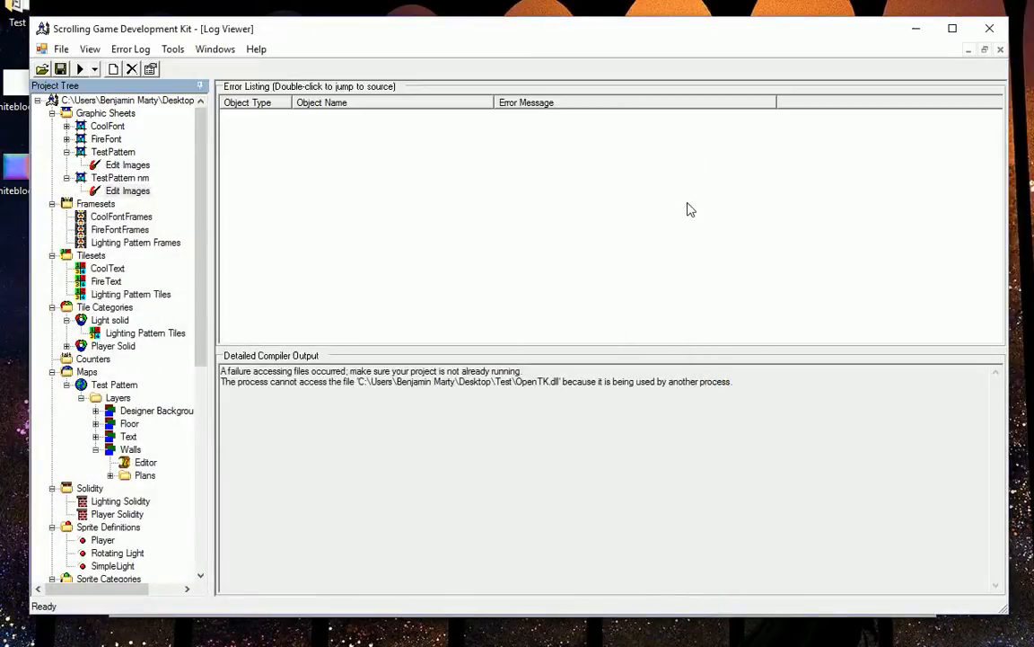